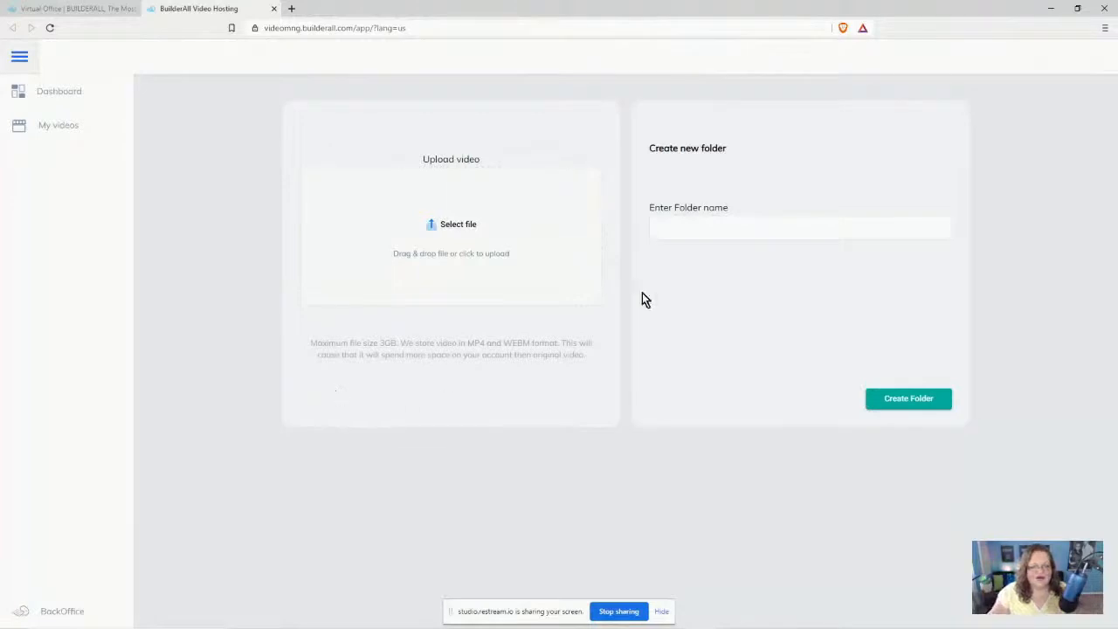
Bring up the Module 1 - Videos folder and the Video Titles note and arrange them side by side for review
click(691, 229)
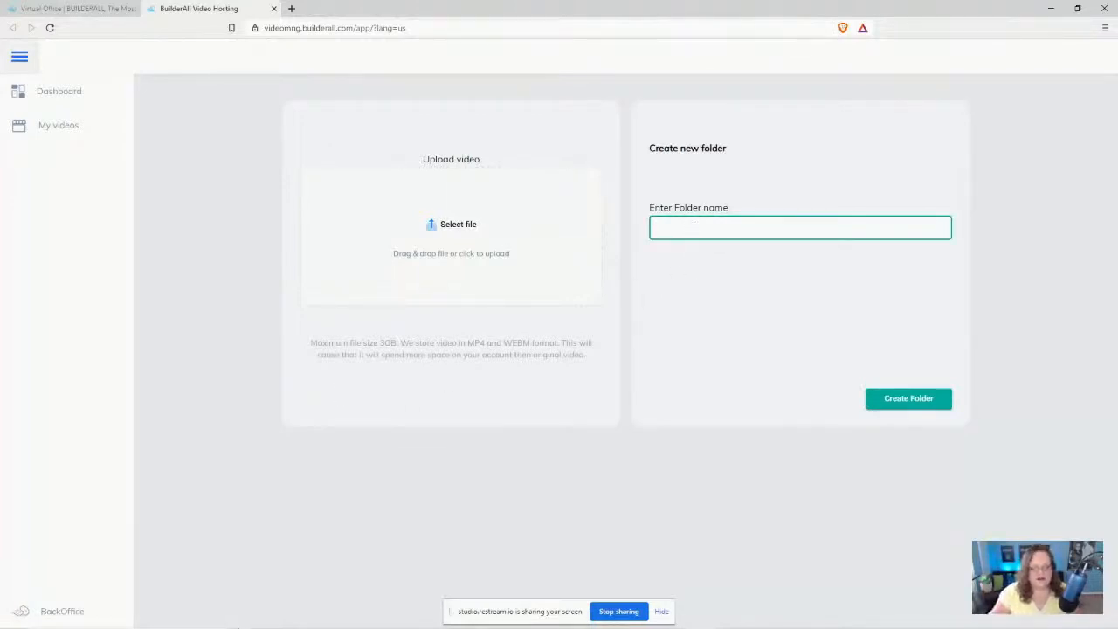
click(269, 621)
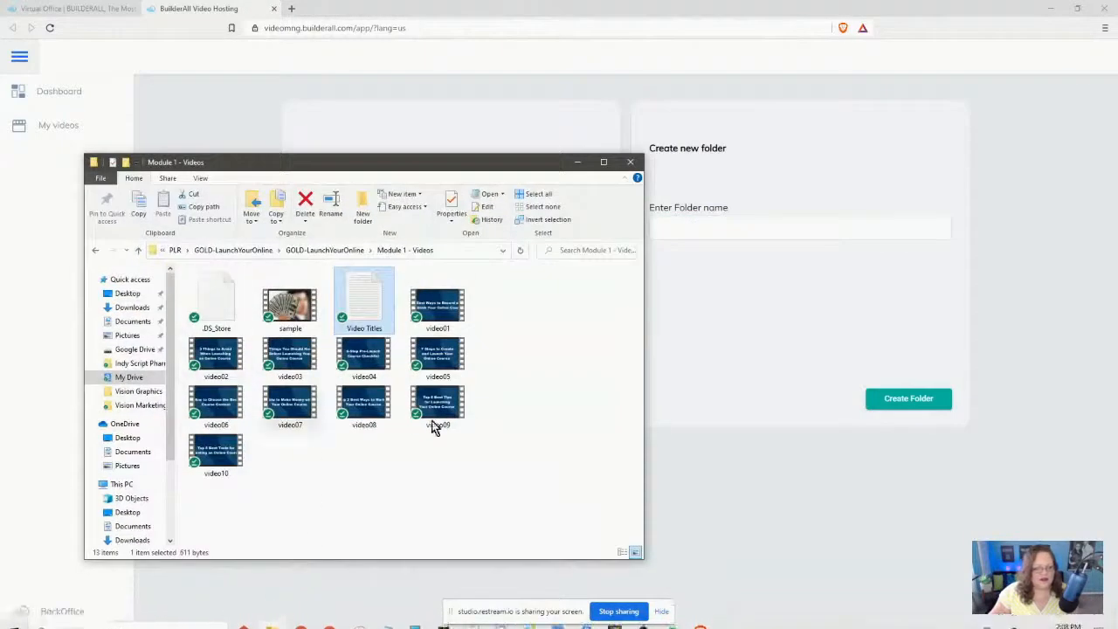
drag(408, 161, 581, 130)
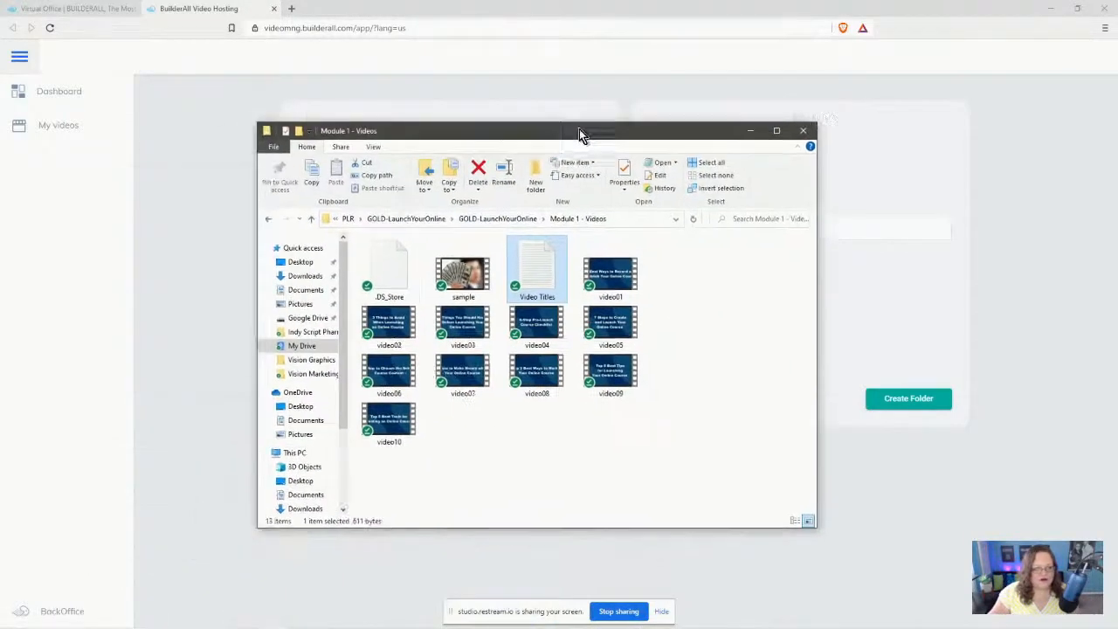
mouse_move(341, 622)
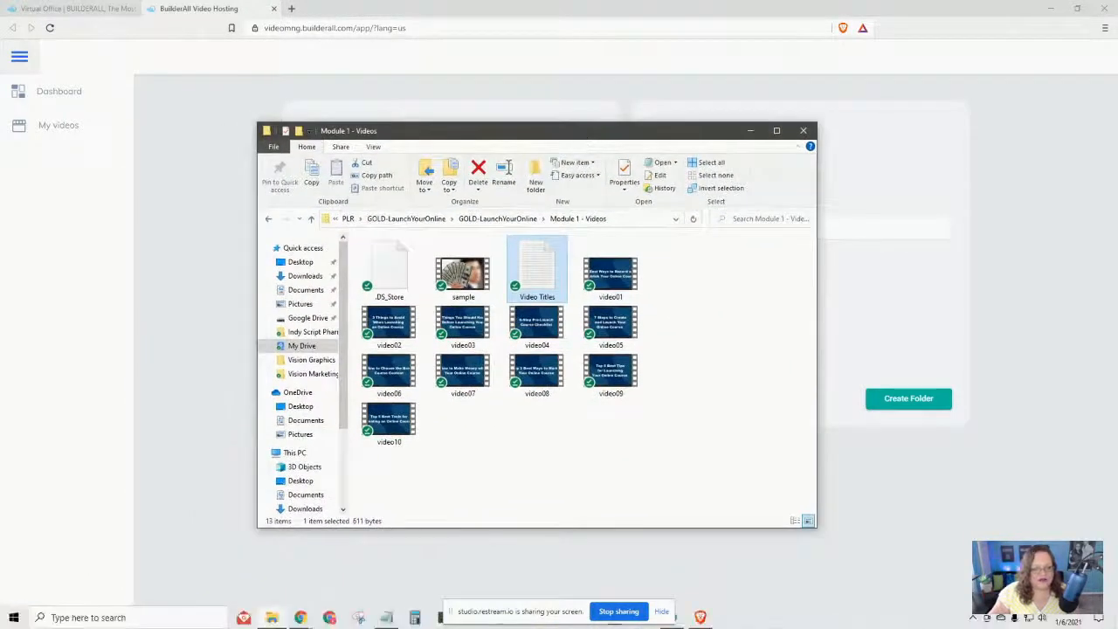
click(385, 618)
drag(390, 193, 133, 146)
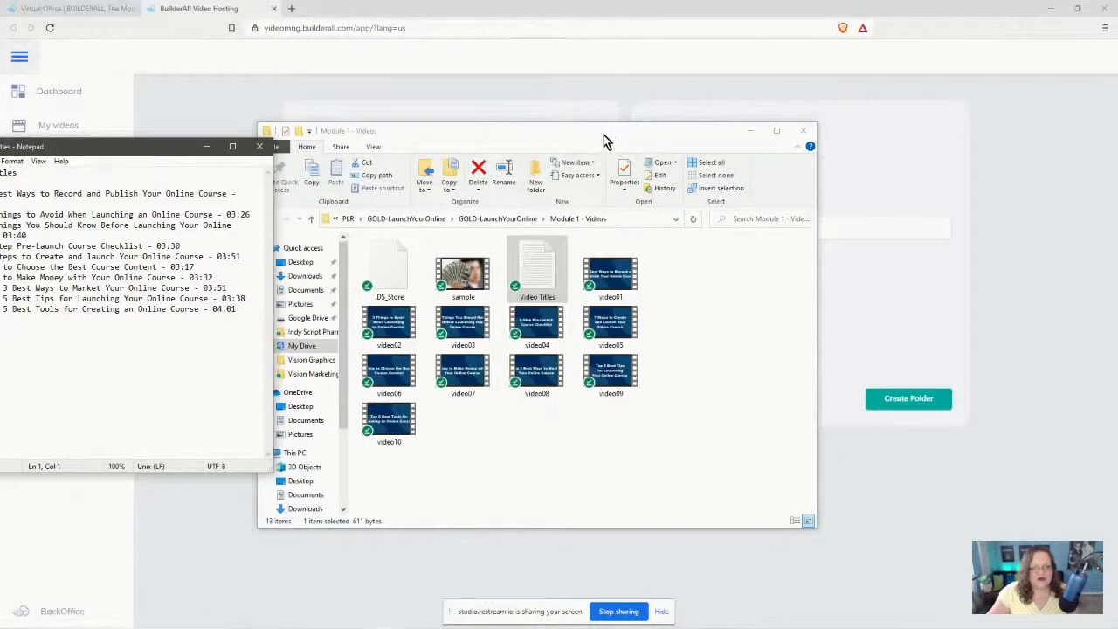
drag(604, 134, 837, 98)
drag(122, 150, 299, 134)
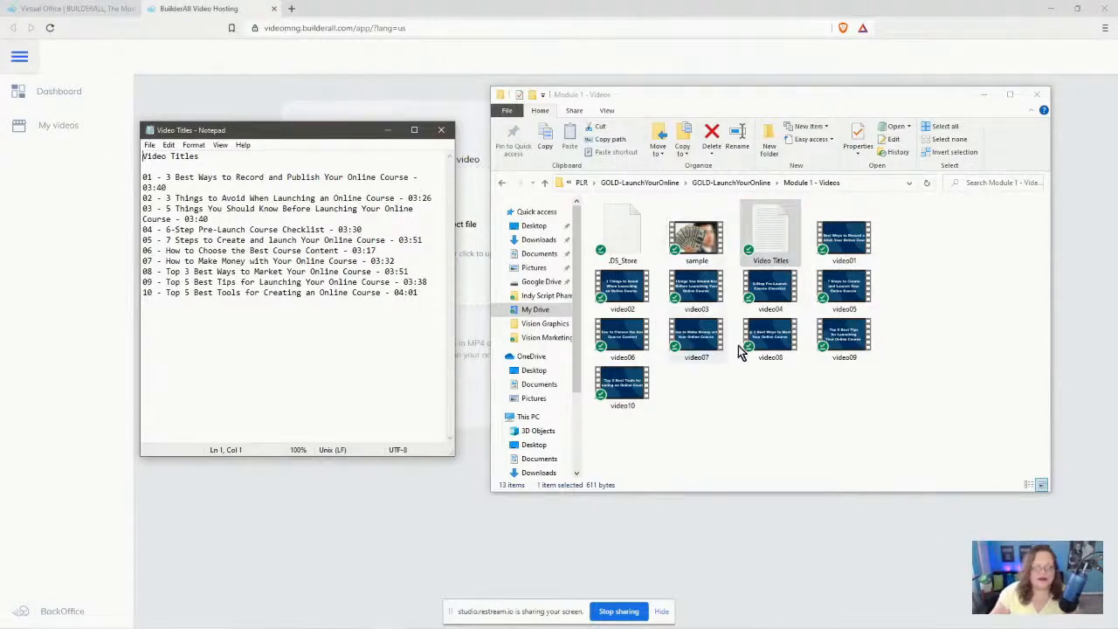
Check the course name in the path of the Module 1 - Videos folder, then return to the video hosting page
click(942, 55)
click(713, 224)
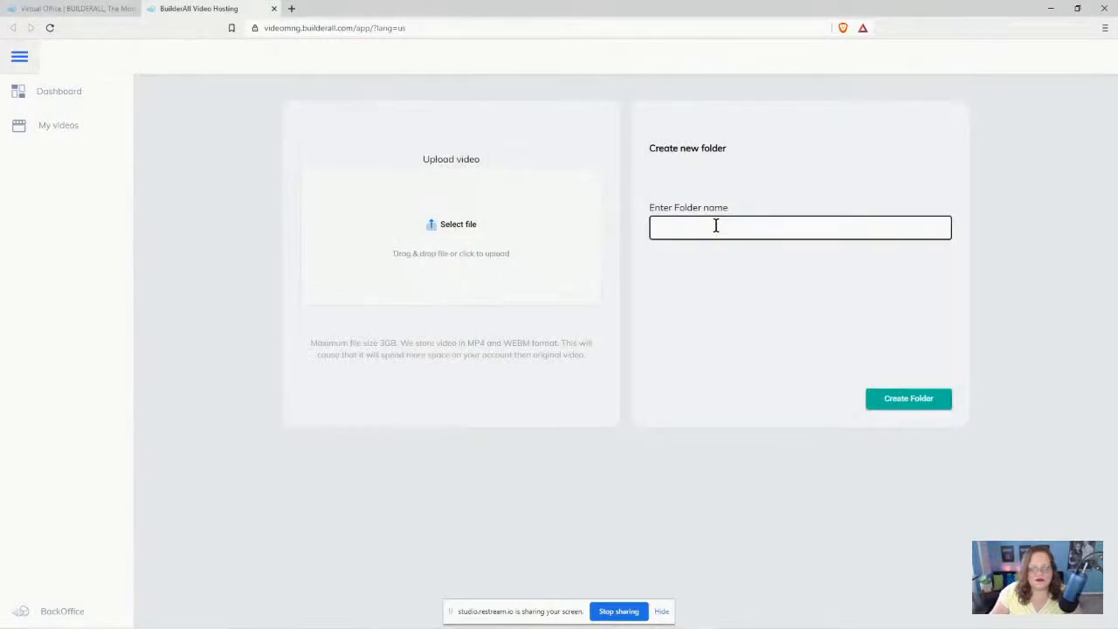
mouse_move(254, 626)
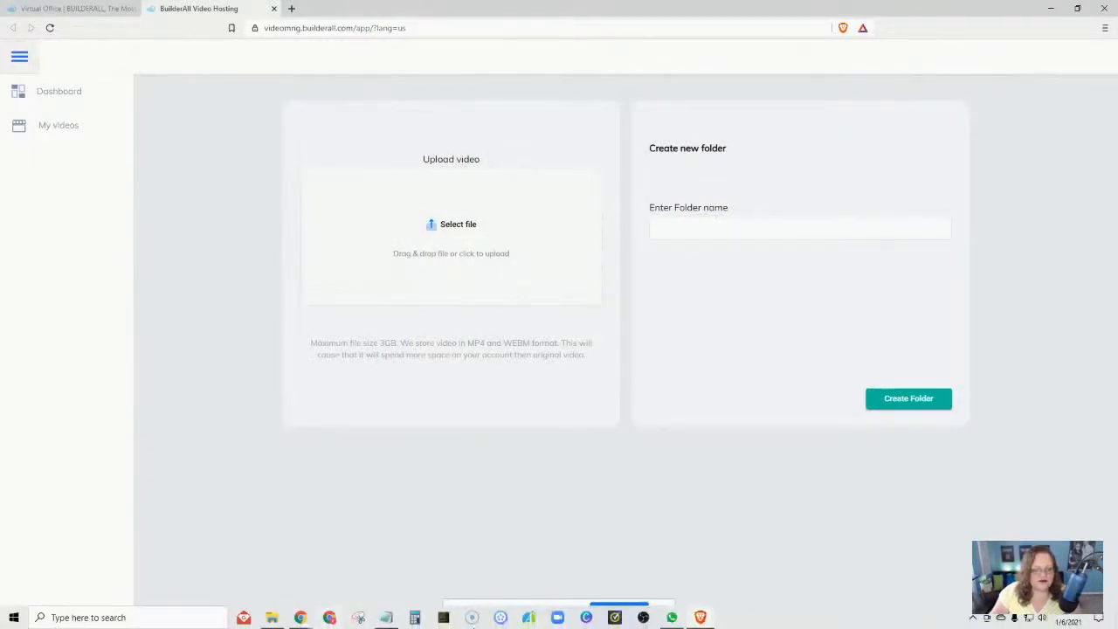
click(272, 619)
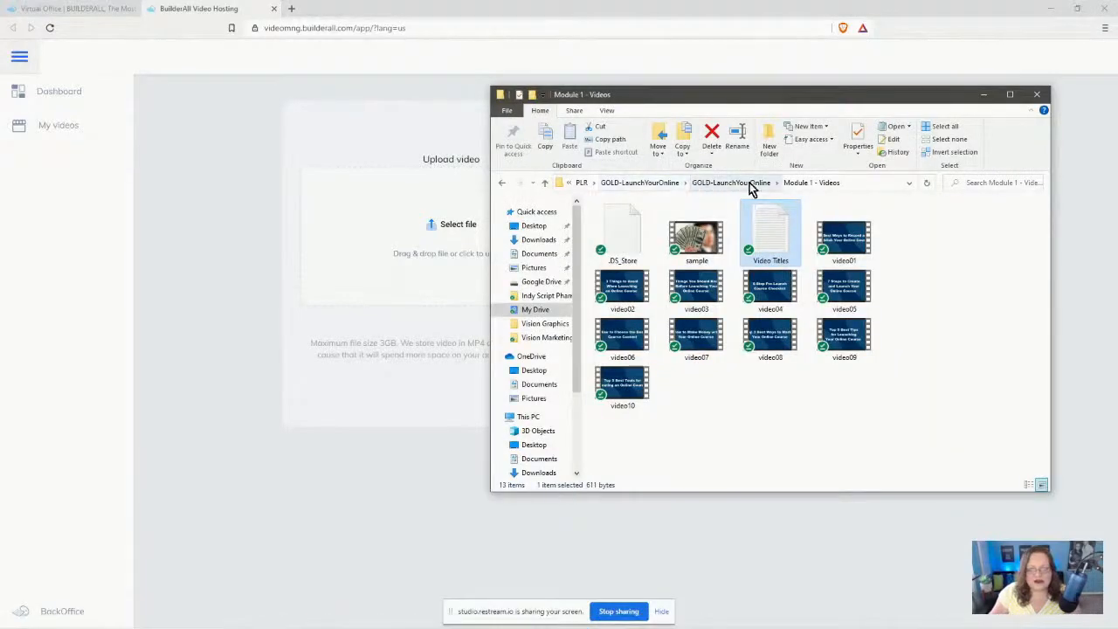
click(984, 96)
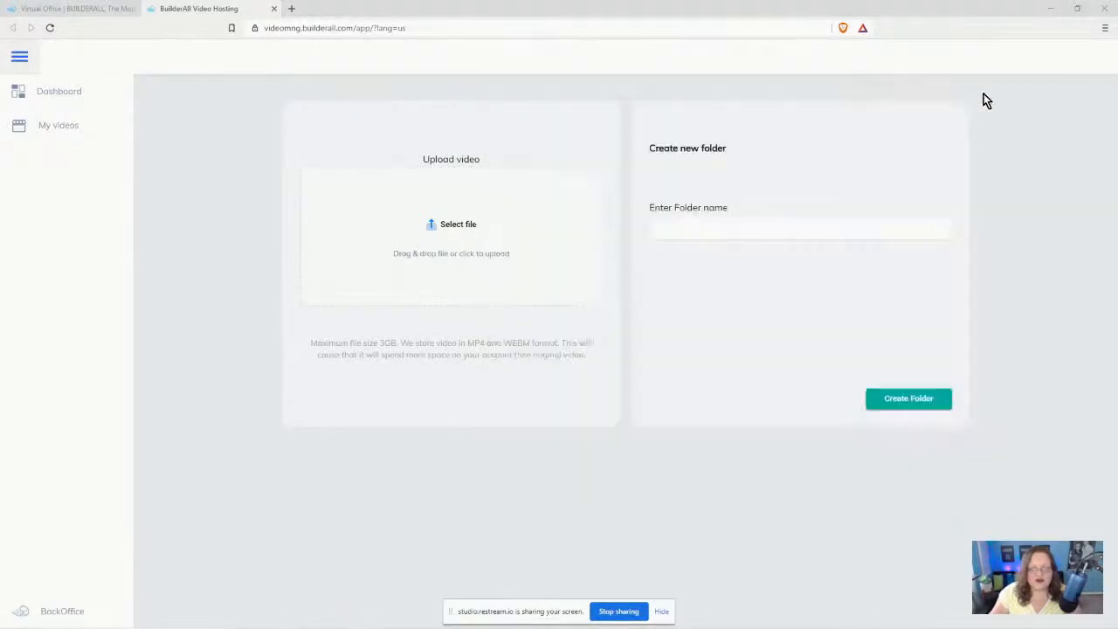
Create a new video folder named "Launch Your Online Course"
click(670, 229)
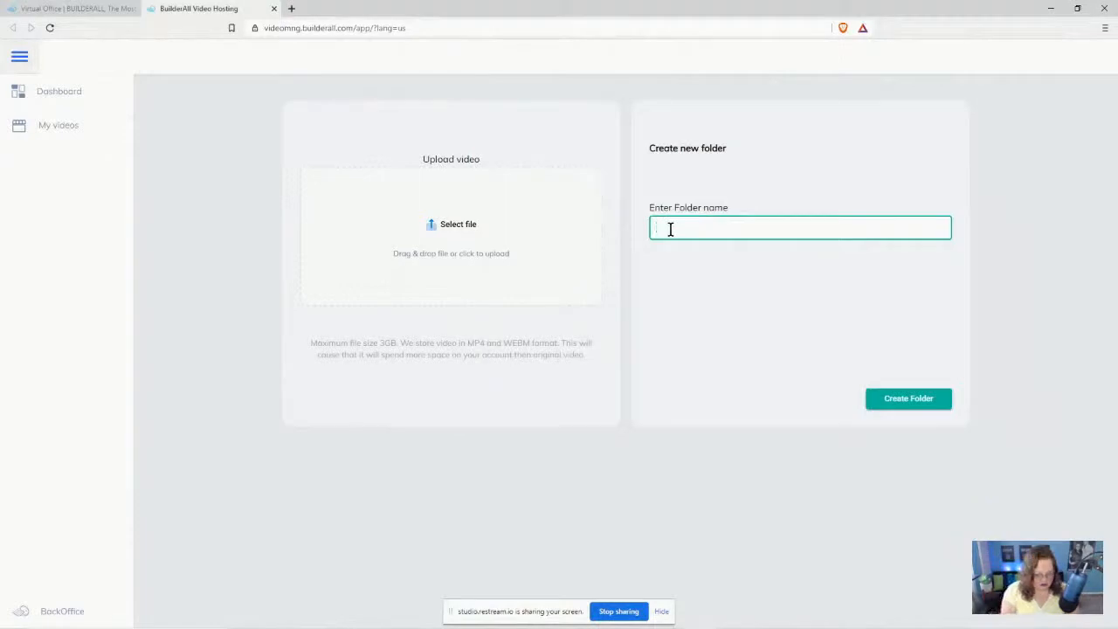
text(Launch)
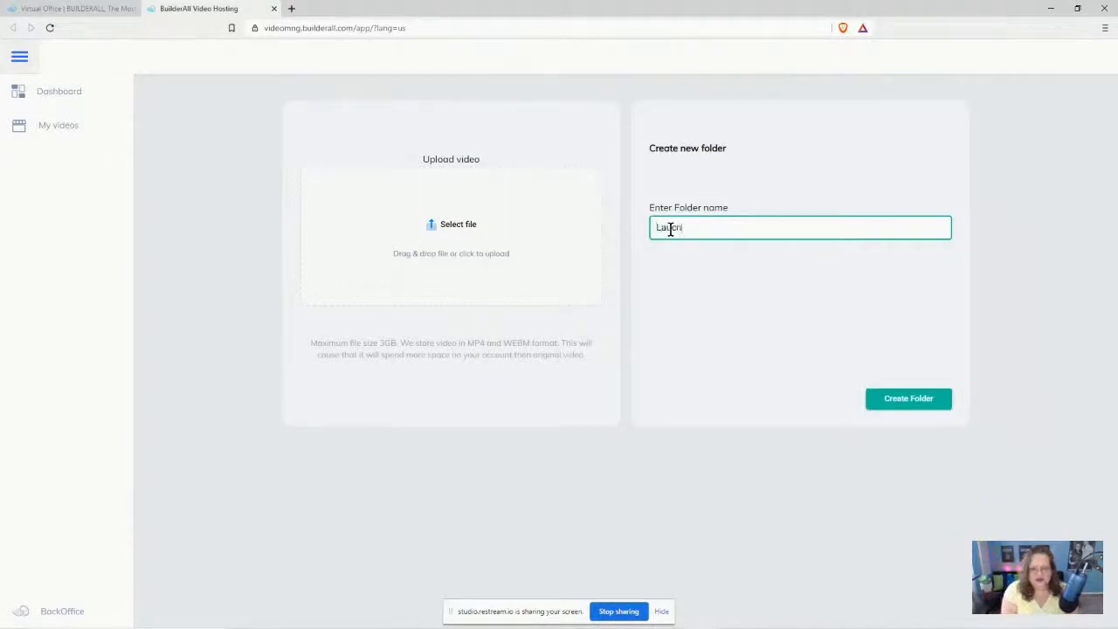
text(nch)
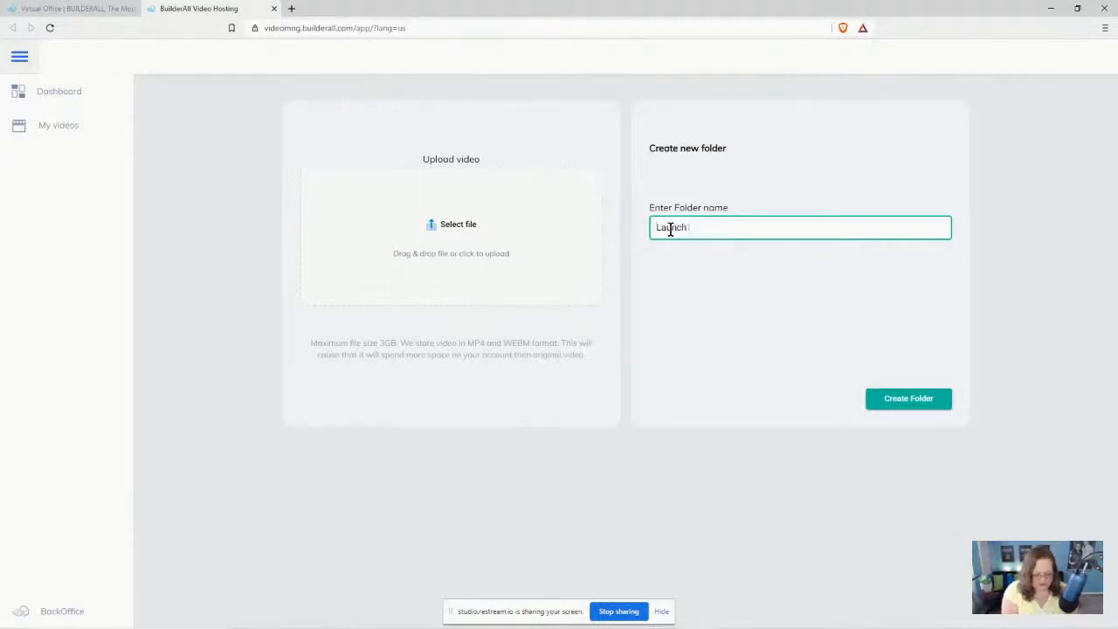
text( Your Online)
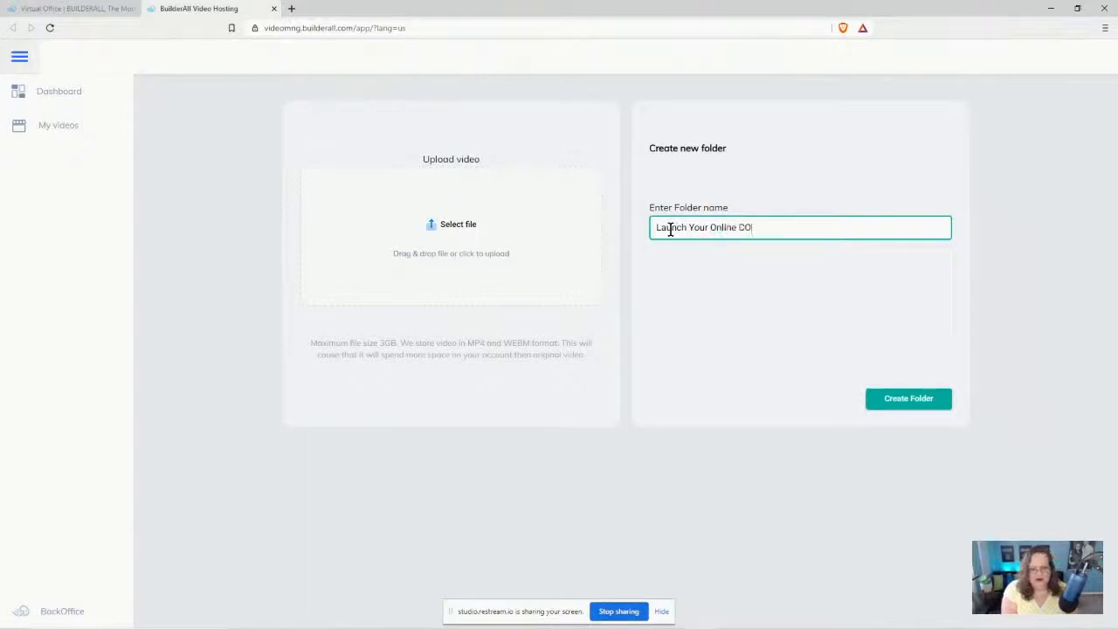
text( Course)
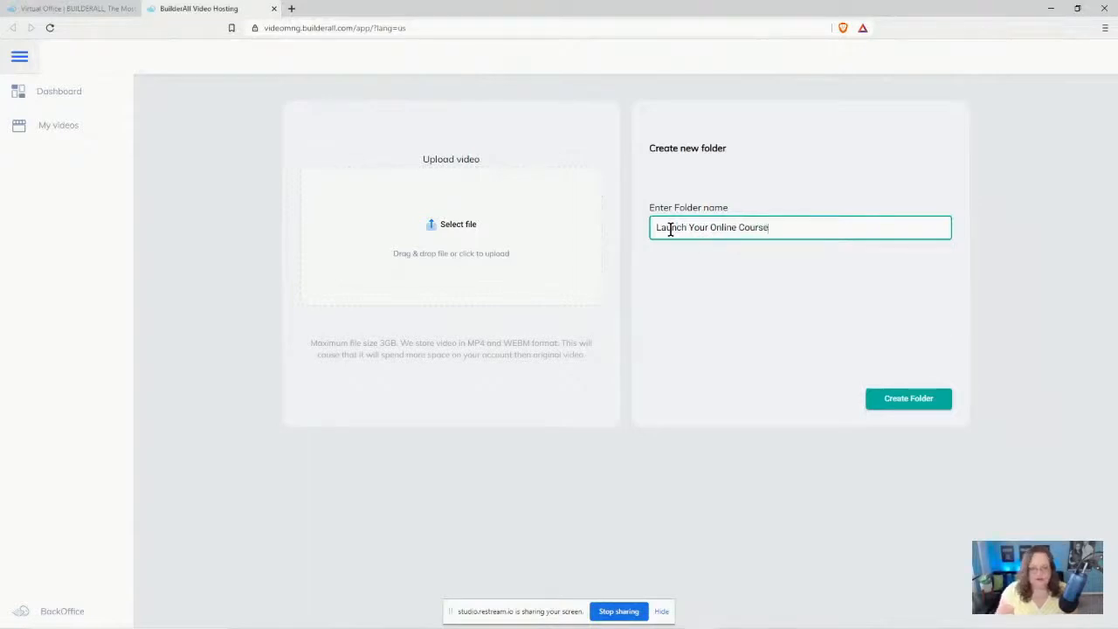
click(898, 399)
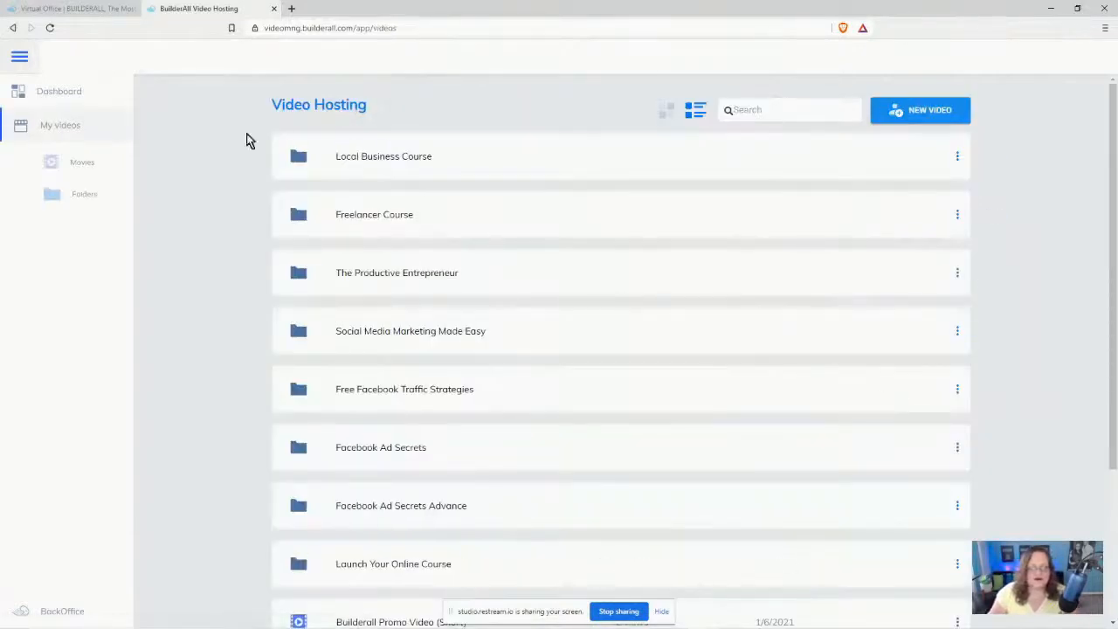
Find the Launch Your Online Course folder in the video list and open it
scroll(245, 428, down, 3)
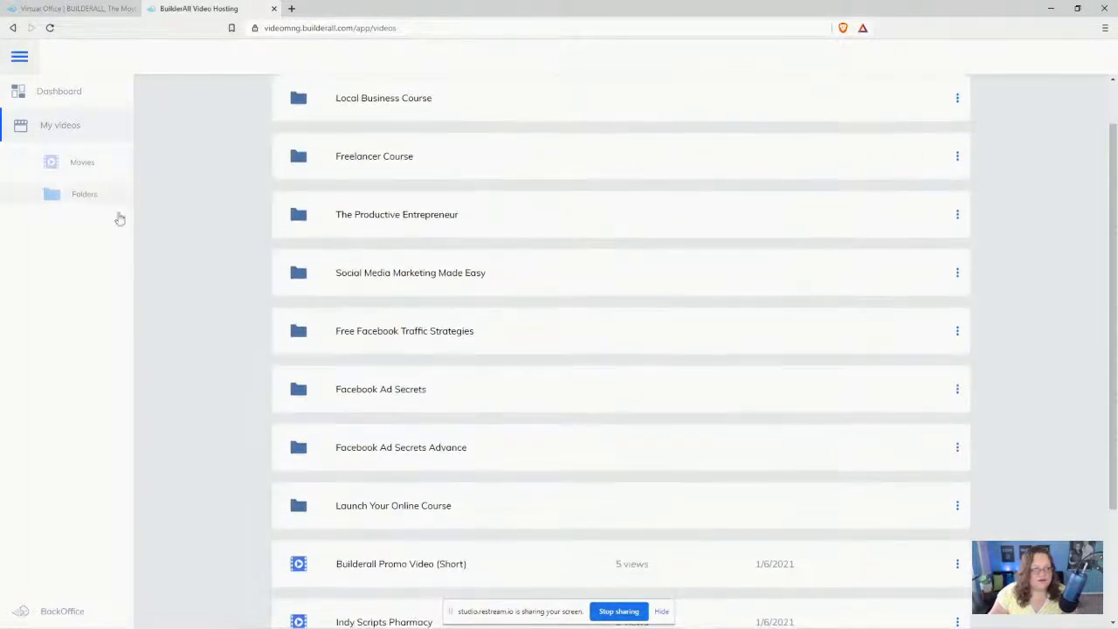
scroll(453, 477, up, 1)
scroll(452, 478, up, 2)
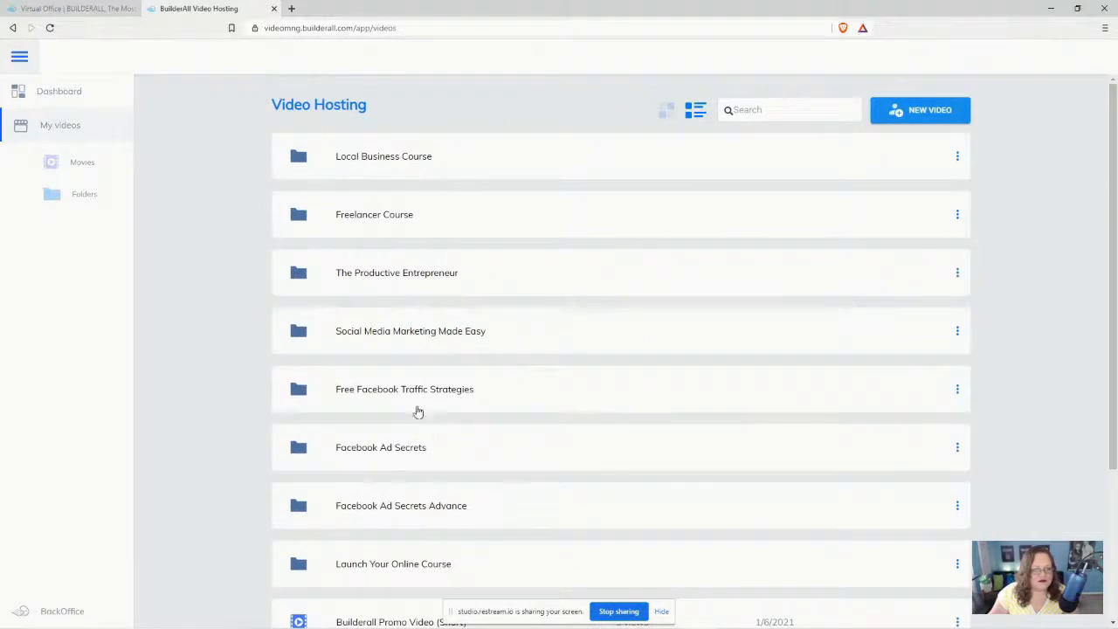
scroll(421, 412, down, 3)
click(477, 353)
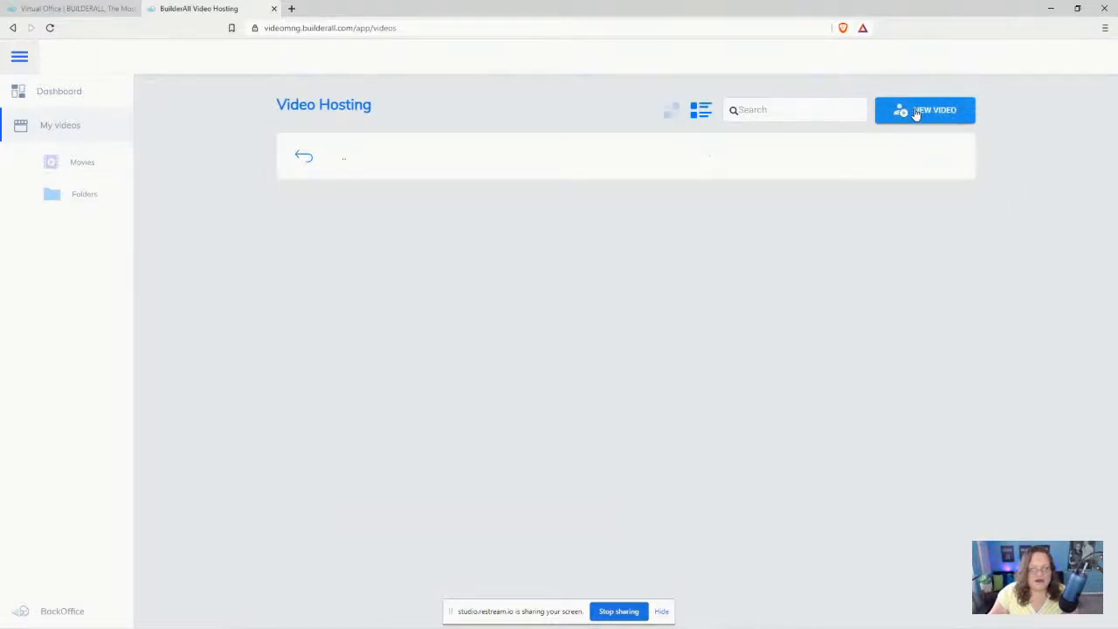
Start a new video upload and name it "Best Ways to Record and Publish Your Online Course", copied from the Video Titles note
click(944, 112)
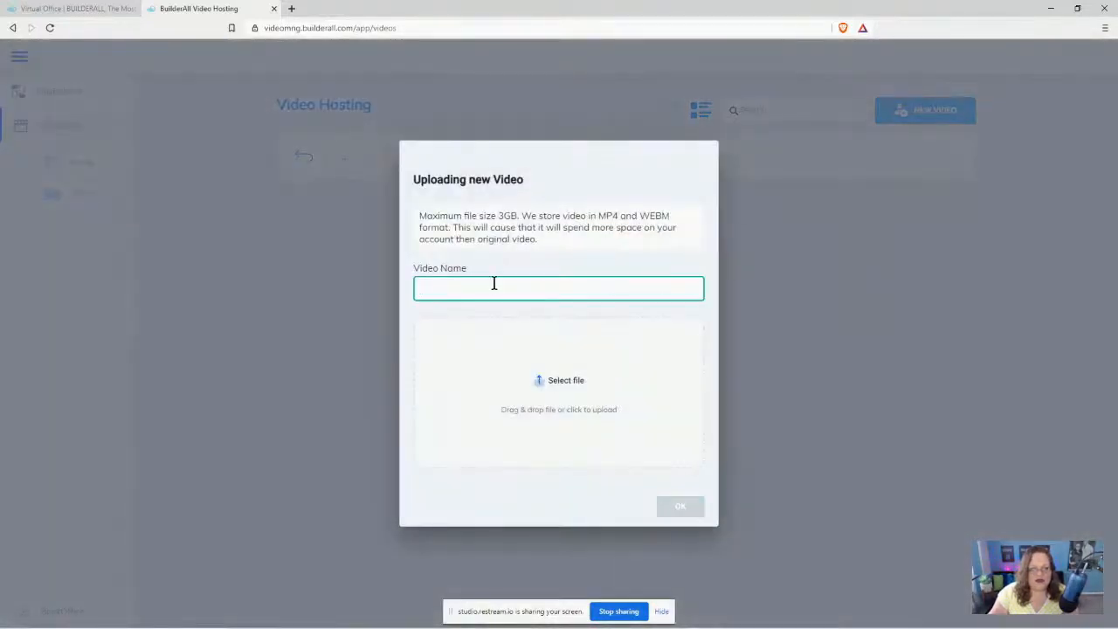
click(386, 617)
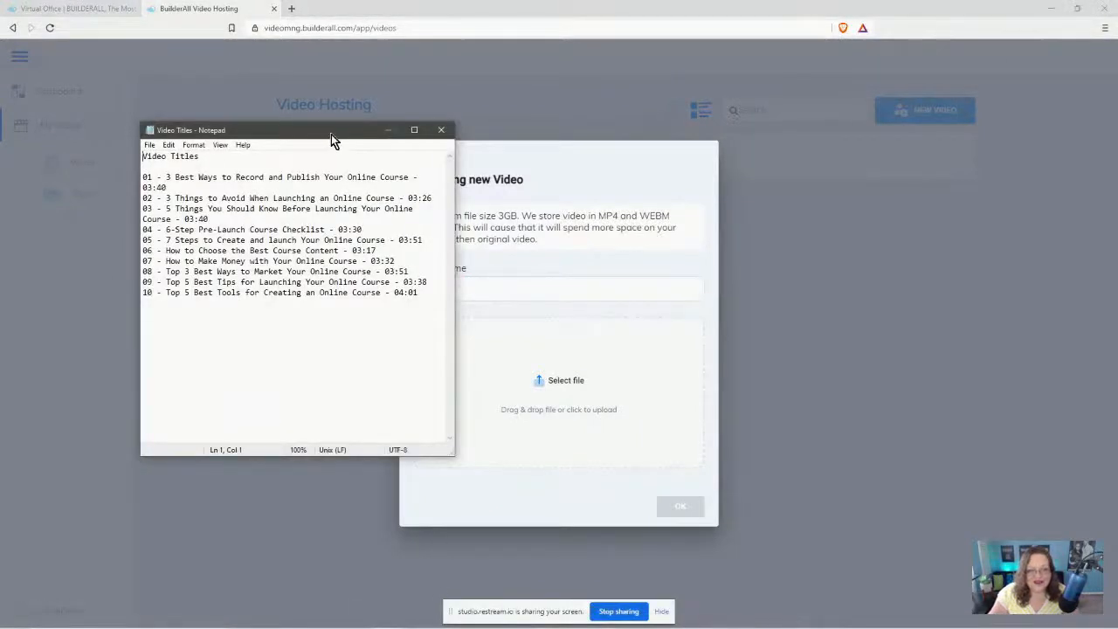
drag(331, 134, 214, 123)
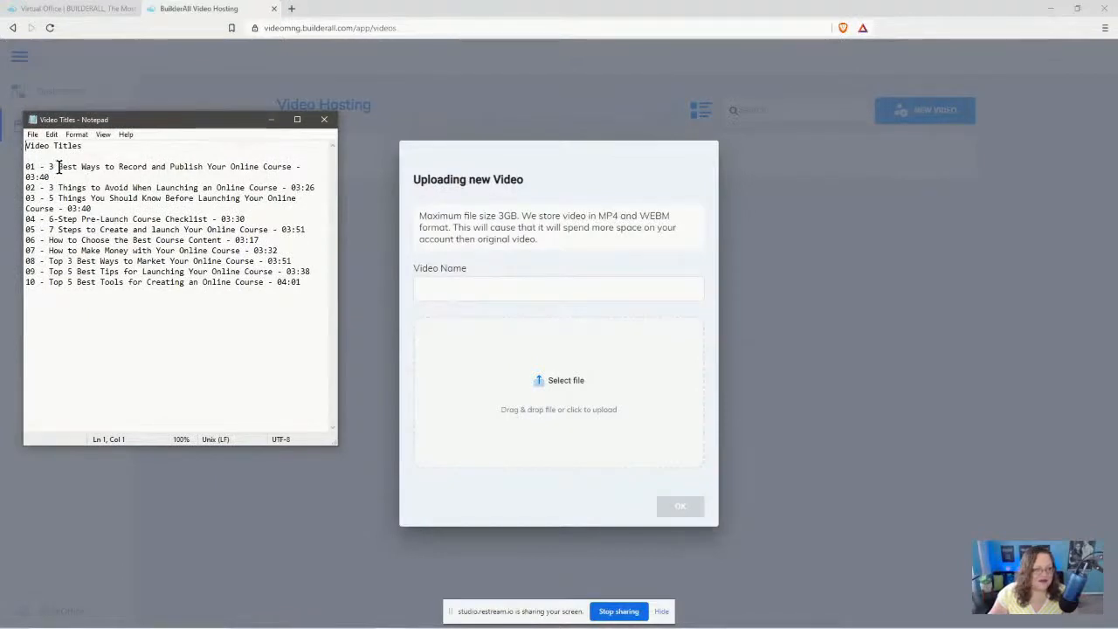
drag(58, 166, 284, 168)
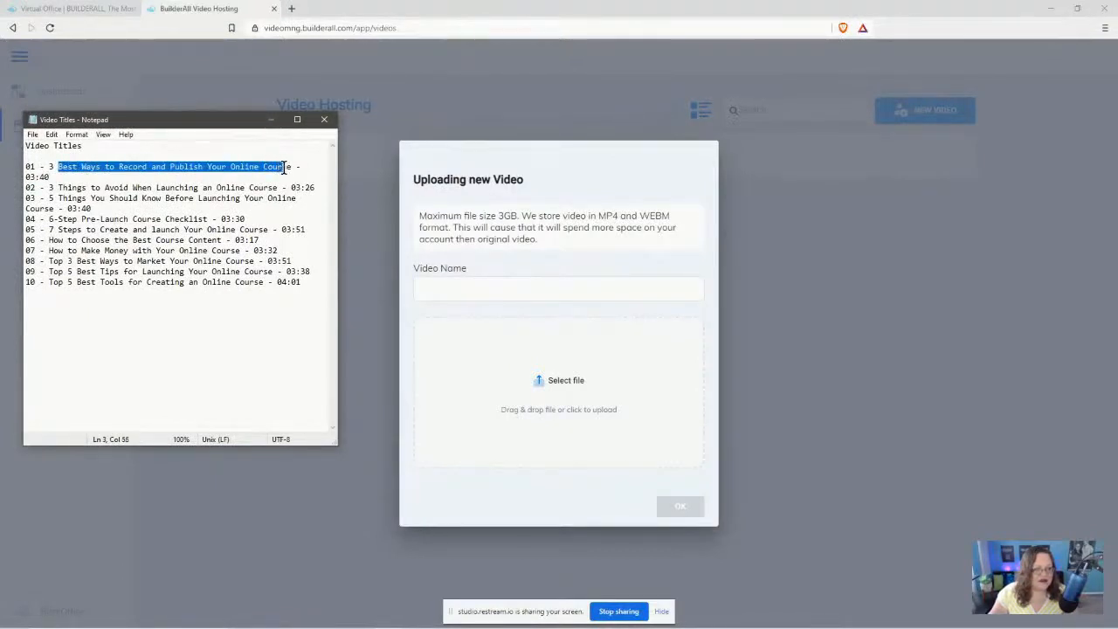
right_click(291, 167)
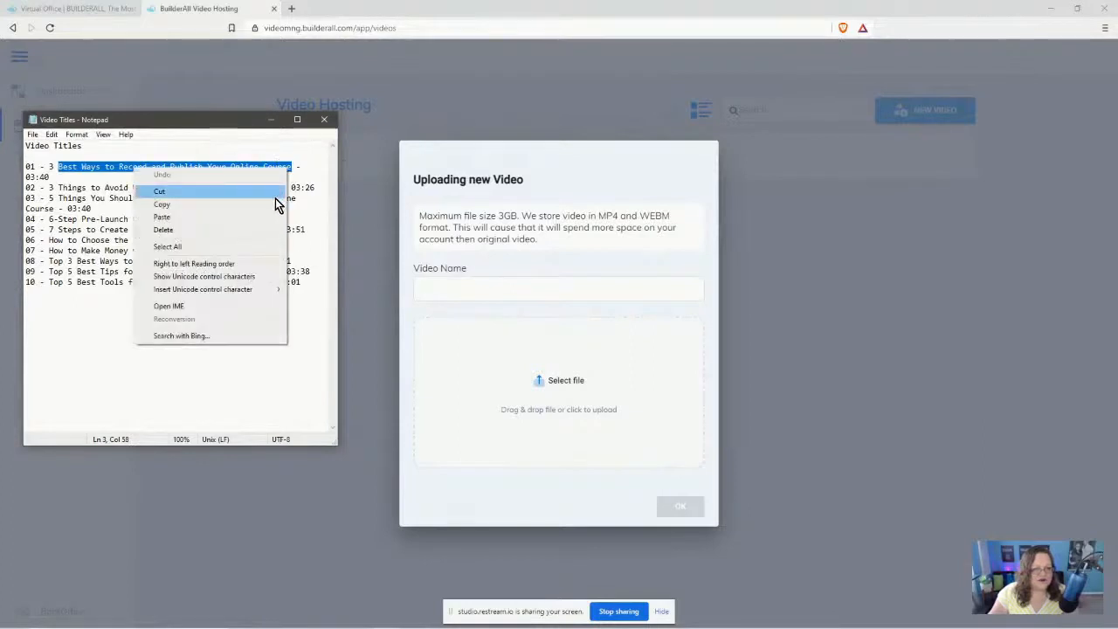
click(271, 202)
click(457, 286)
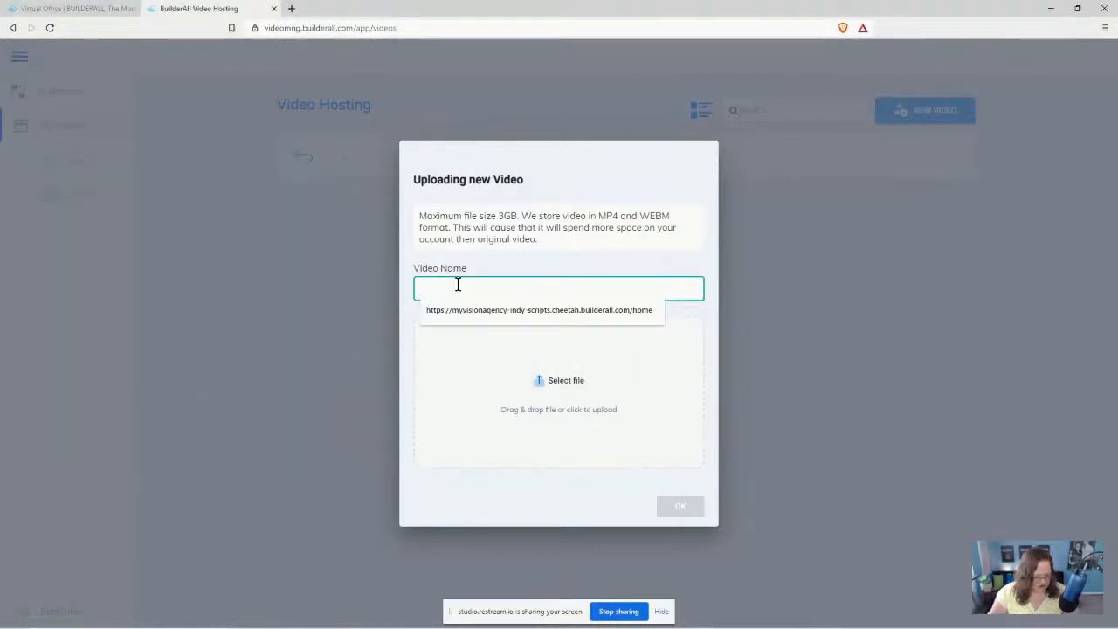
key(ctrl+v)
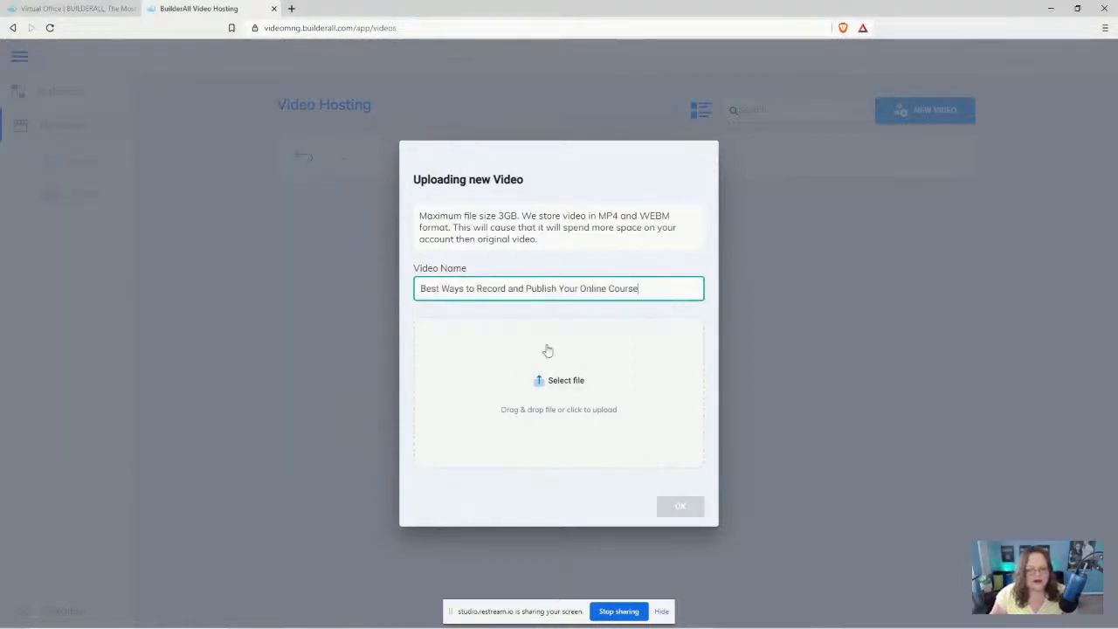
Bring up the Module 1 - Videos folder and narrow the restored browser window to free desktop space beside the upload dialog
mouse_move(348, 622)
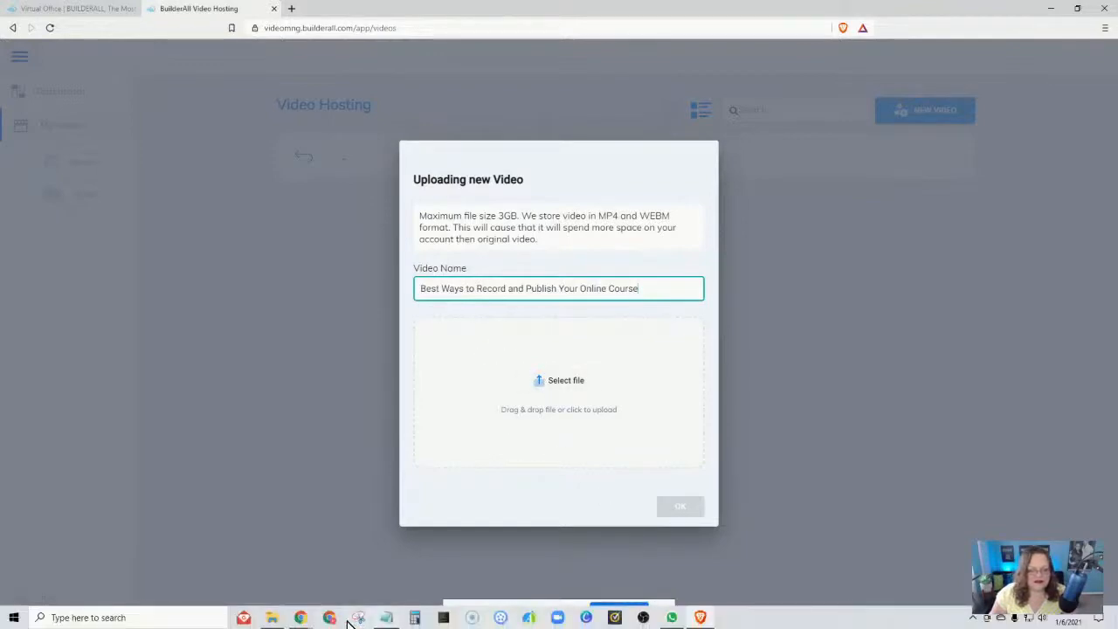
click(272, 618)
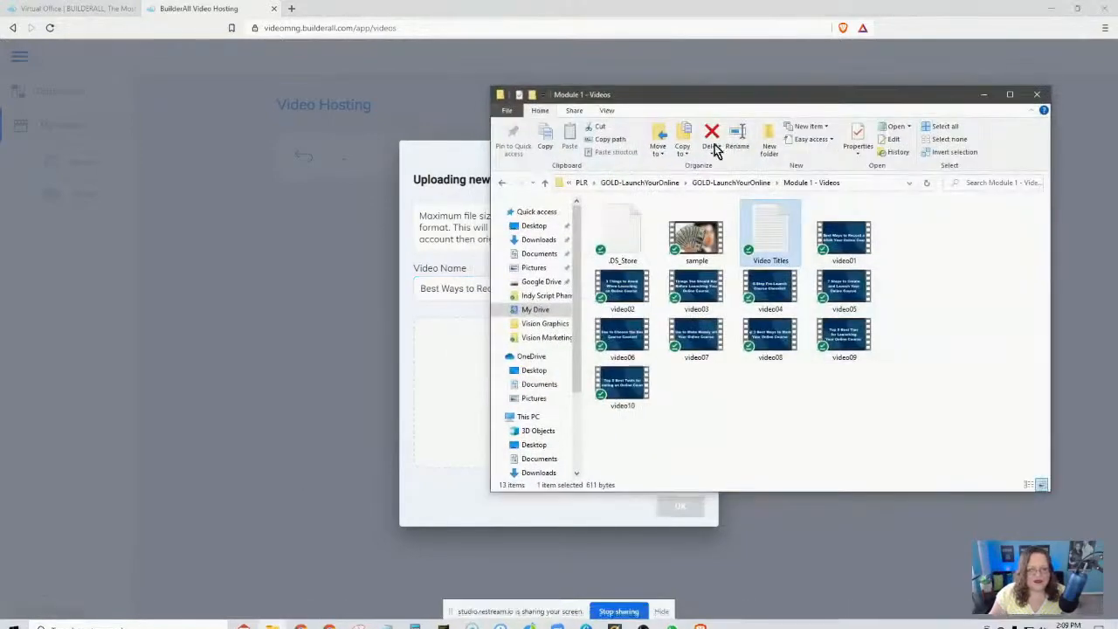
drag(834, 96, 441, 96)
click(1077, 9)
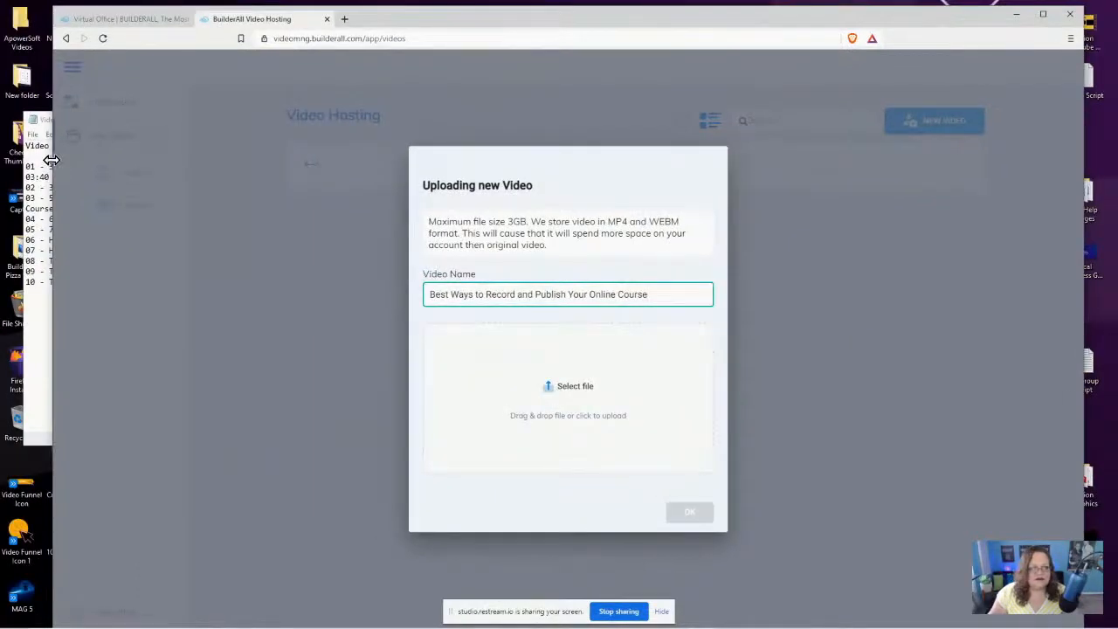
drag(51, 160, 474, 163)
Narrow the Module 1 - Videos window and move it into the desktop's upper corner, clear of the browser
click(288, 57)
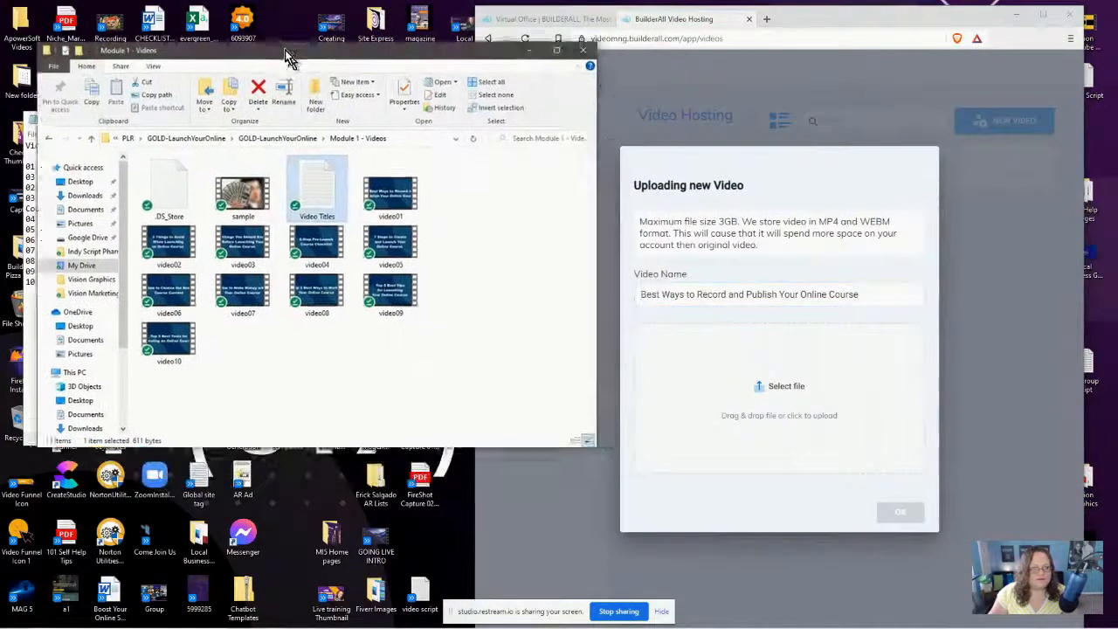
drag(289, 57, 262, 0)
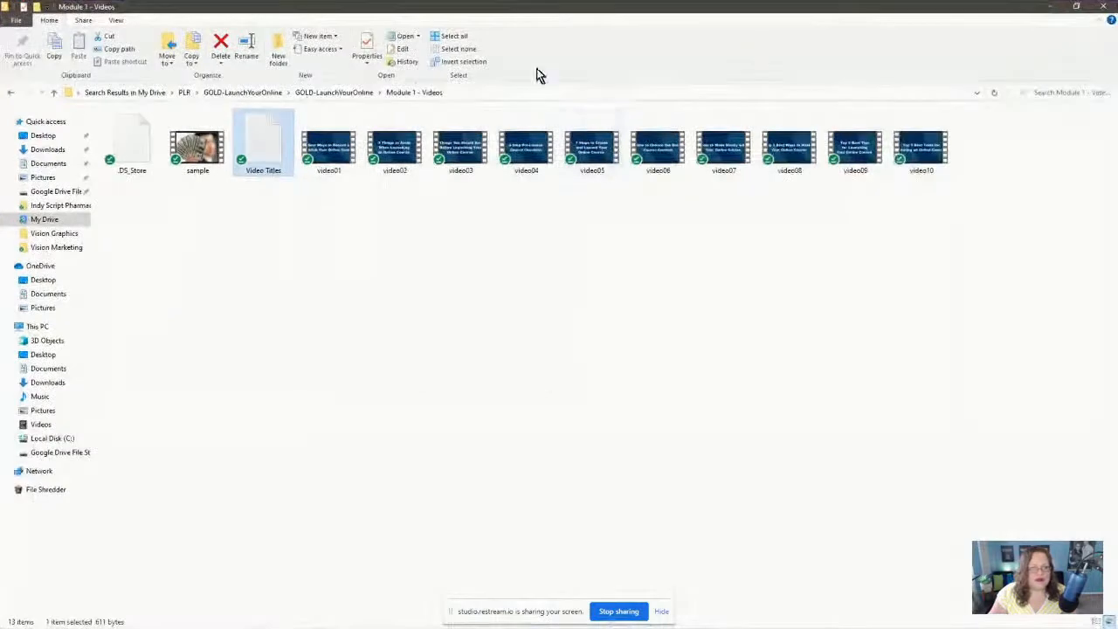
click(1079, 7)
drag(655, 227, 418, 208)
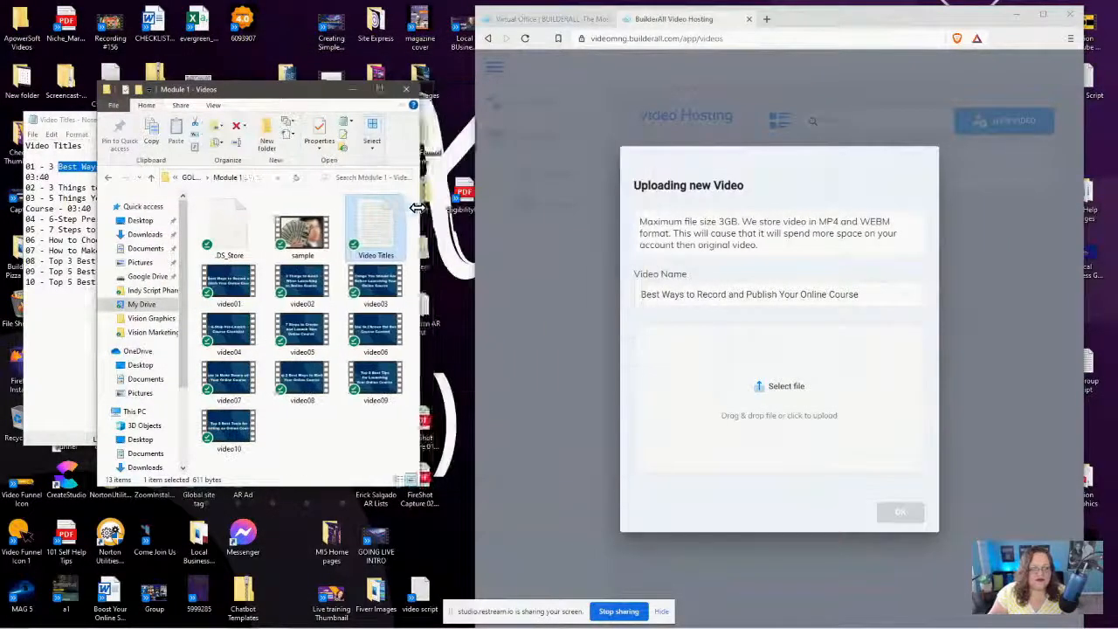
drag(281, 90, 182, 9)
Shorten the Video Titles note window and place it directly beneath the Module 1 - Videos window
click(249, 415)
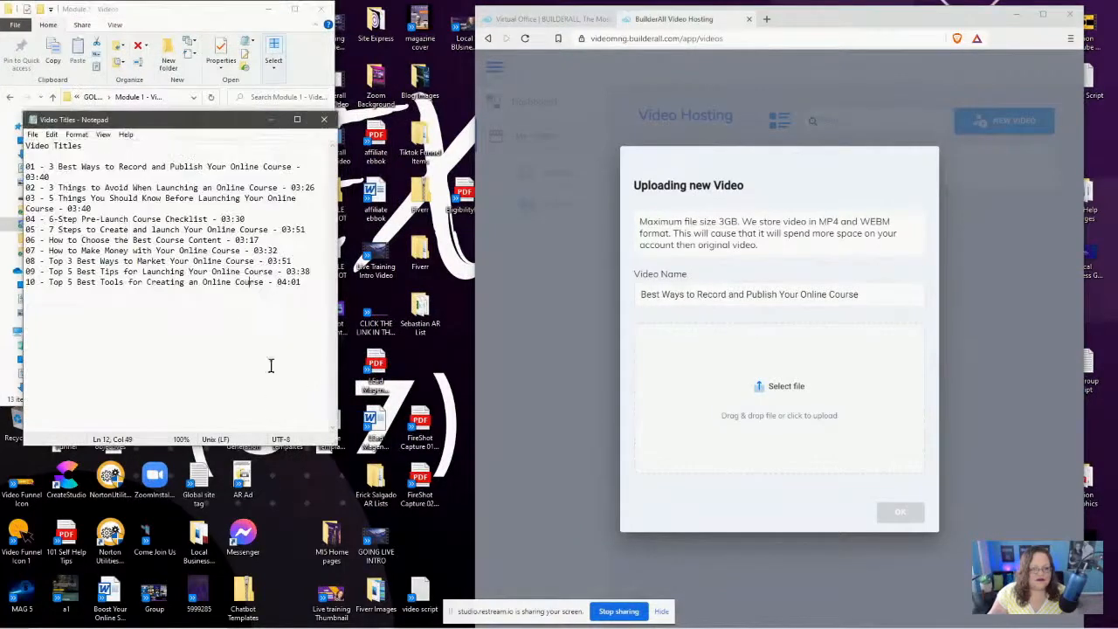
drag(197, 126, 201, 301)
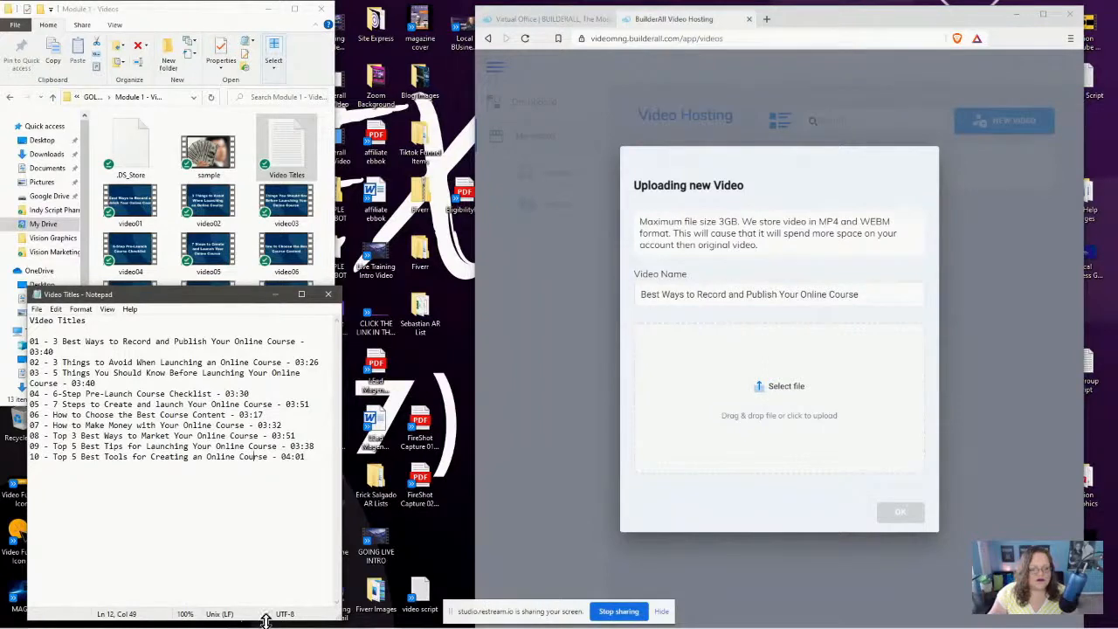
drag(266, 620, 259, 516)
drag(223, 293, 194, 413)
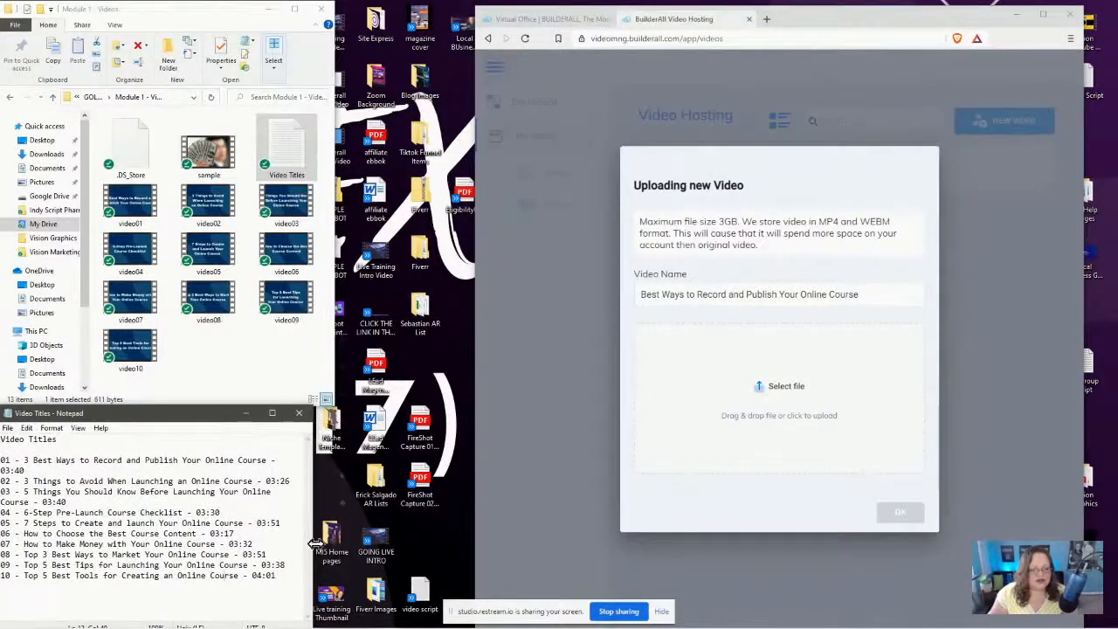
Widen the Video Titles note to match the folder window, and resize the browser to fill the remaining screen space beside them
drag(316, 544, 338, 538)
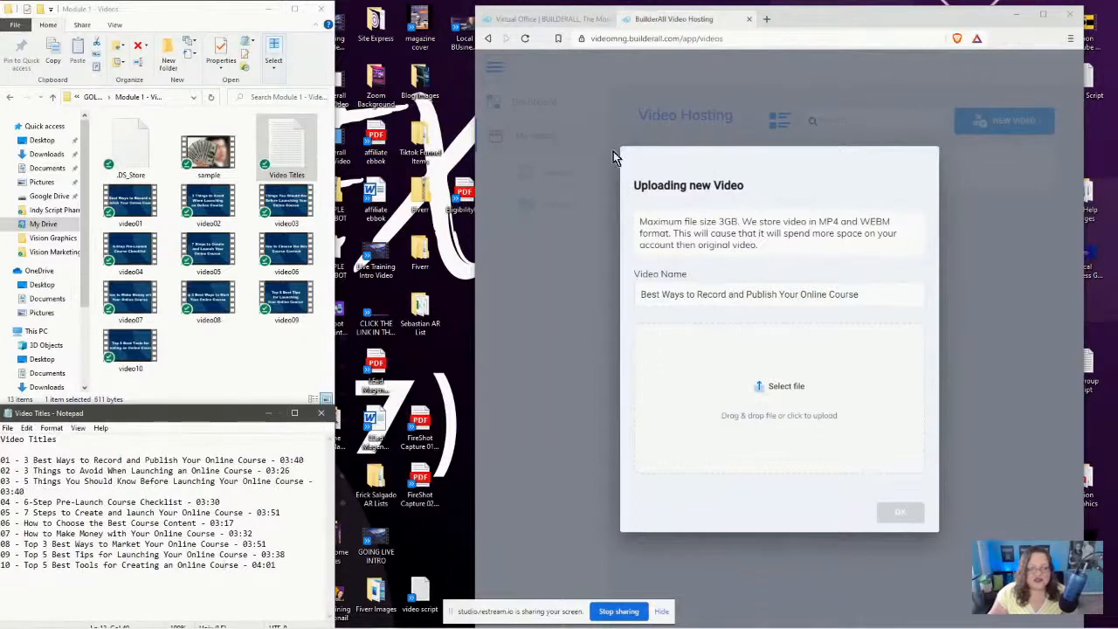
click(470, 198)
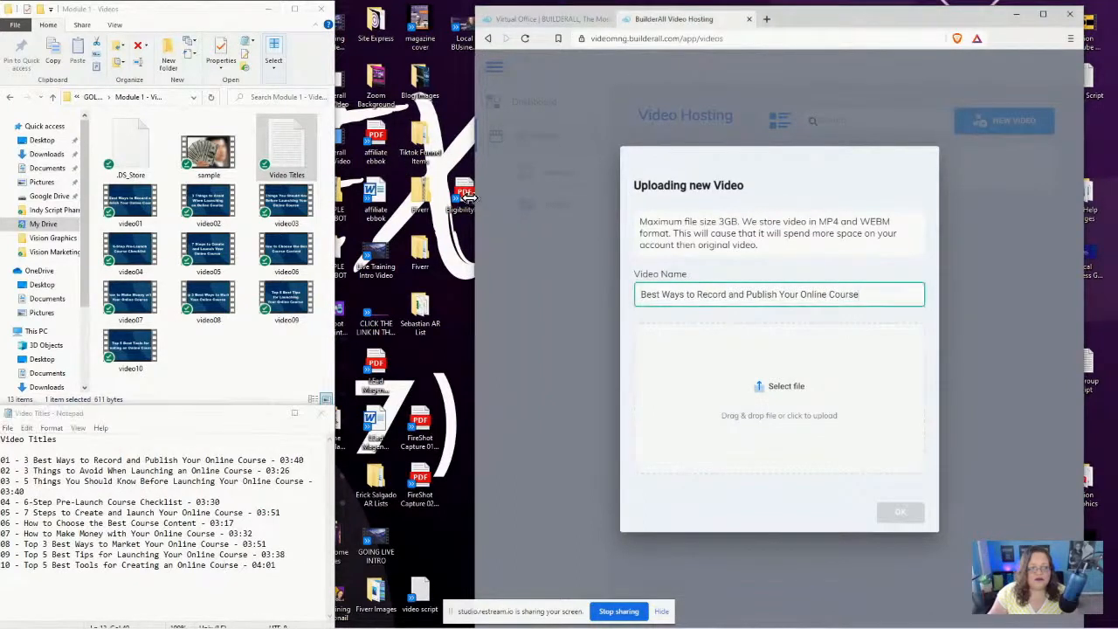
drag(470, 197, 334, 173)
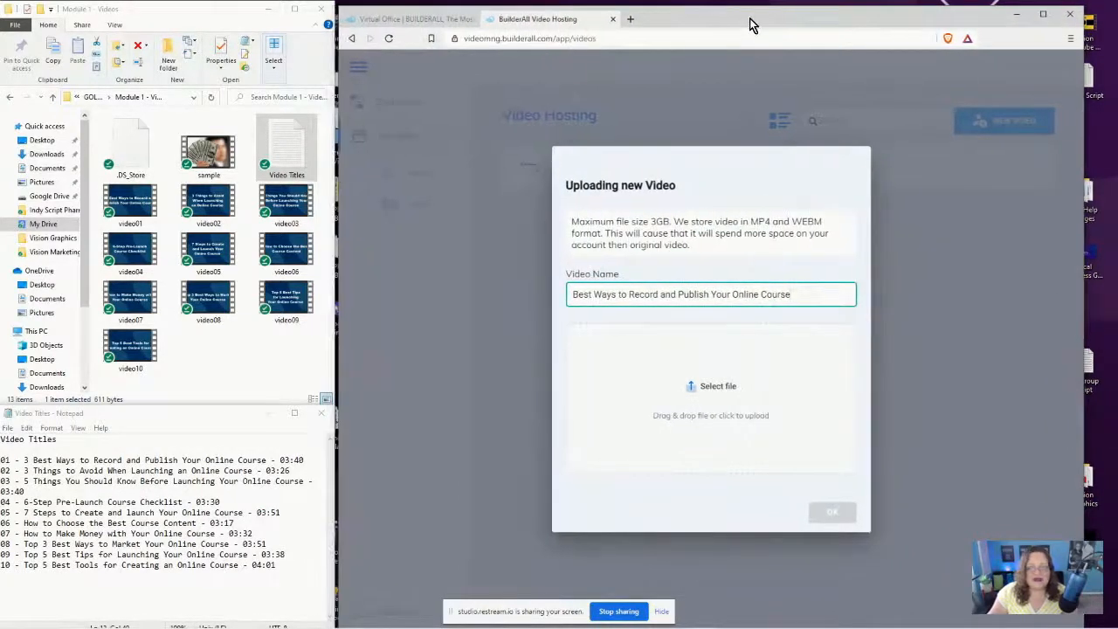
drag(749, 25, 749, 20)
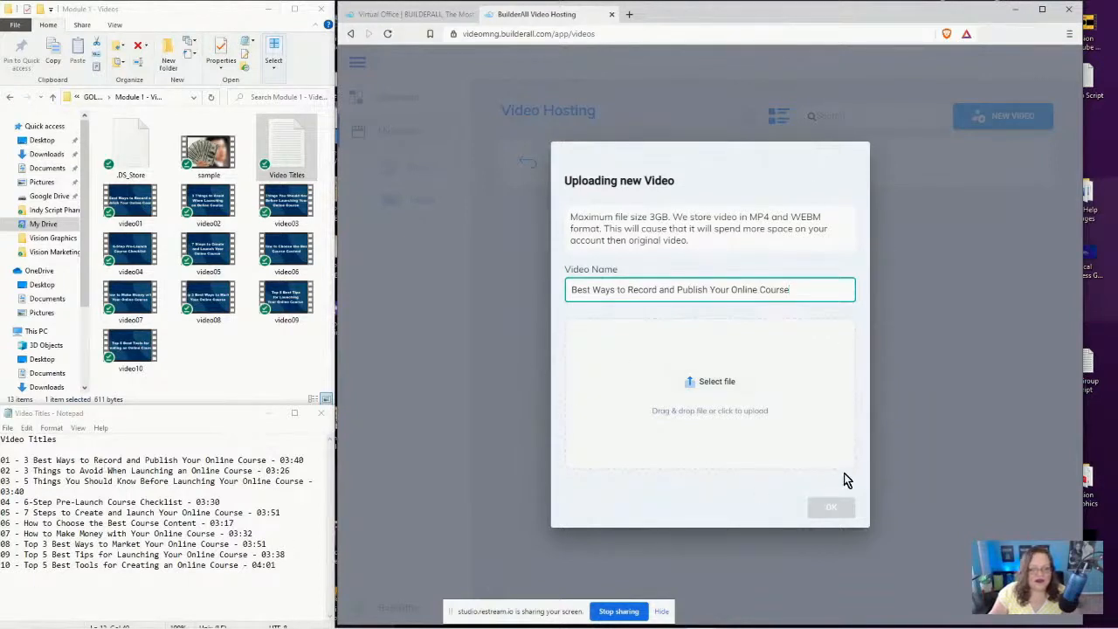
drag(1082, 302, 1113, 300)
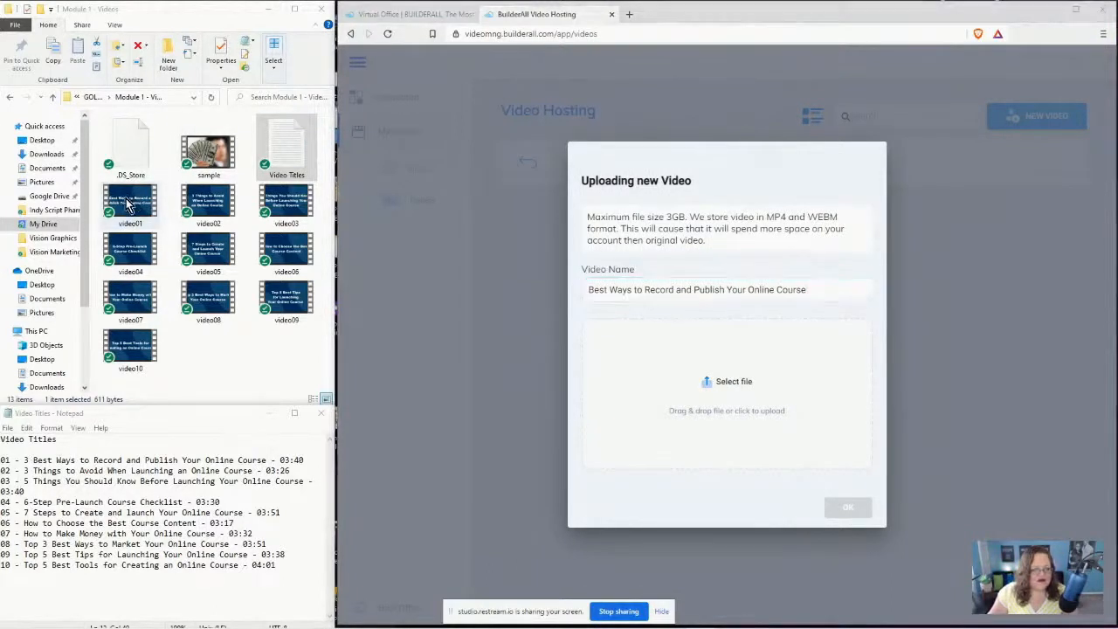
Add video01 from the Module 1 - Videos folder as the upload's file and confirm the upload
drag(130, 202, 753, 393)
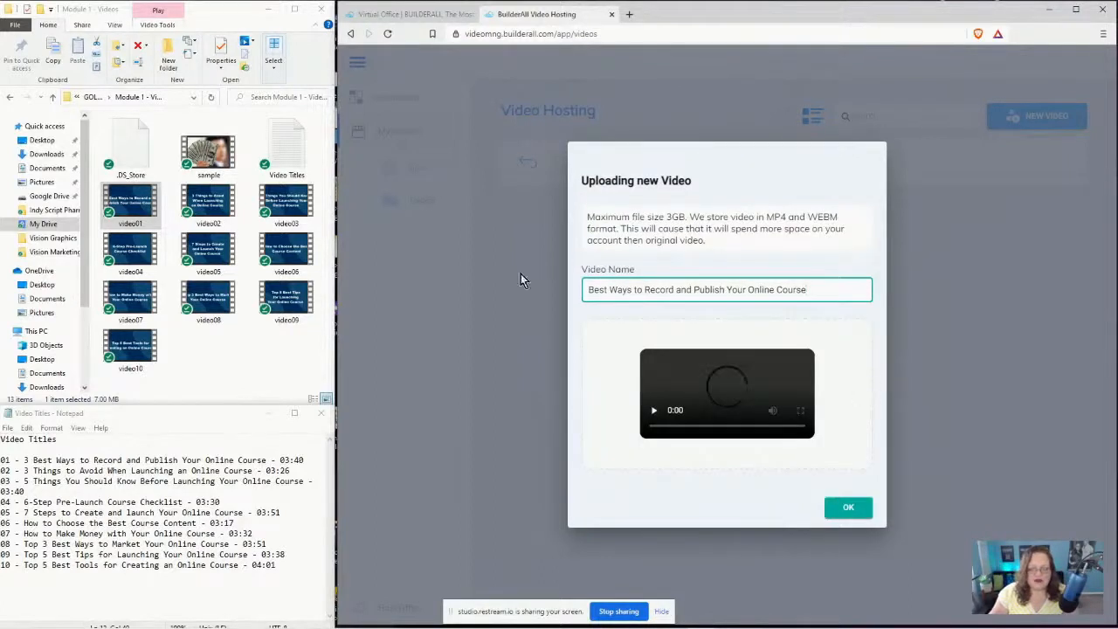
click(849, 509)
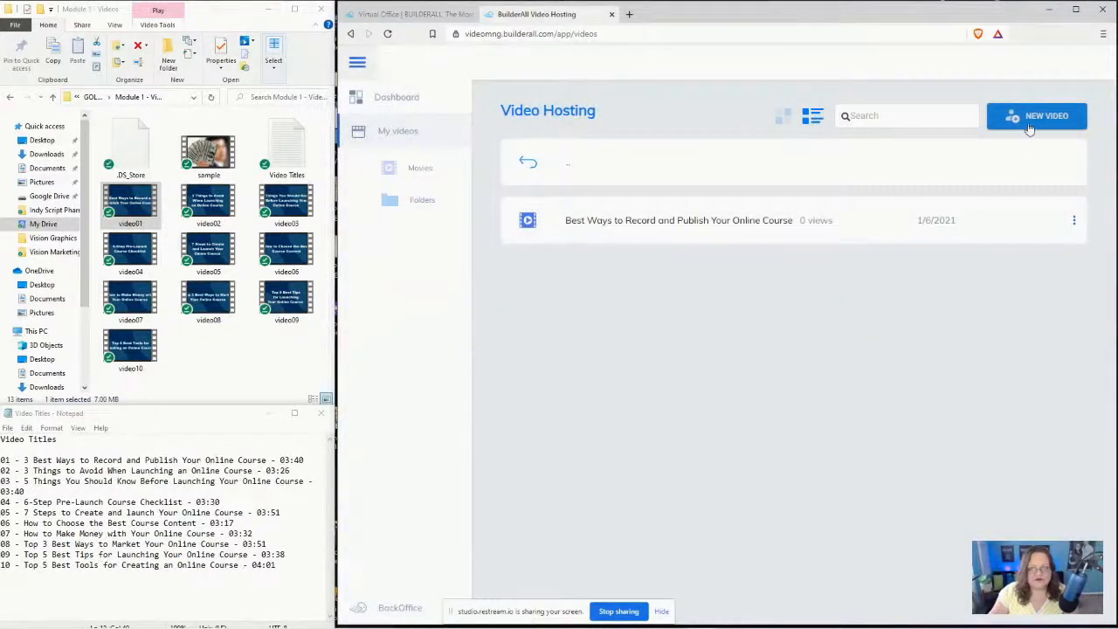
Start another video upload and name it "Things to Avoid When Launching an Online Course", copied from the Video Titles note
click(1037, 118)
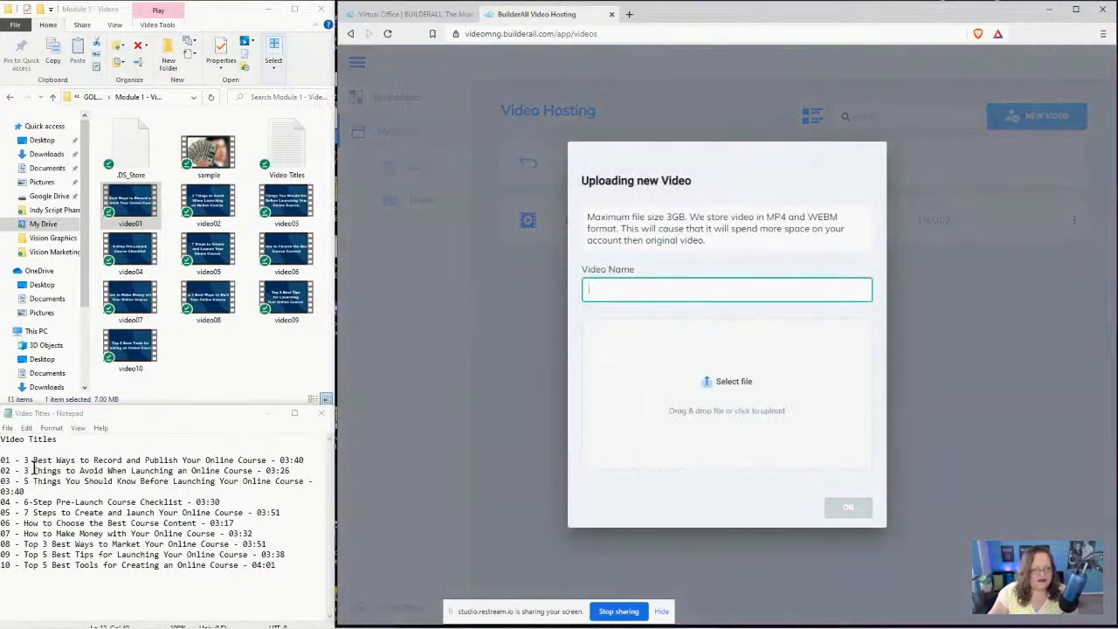
drag(32, 473, 254, 470)
right_click(252, 472)
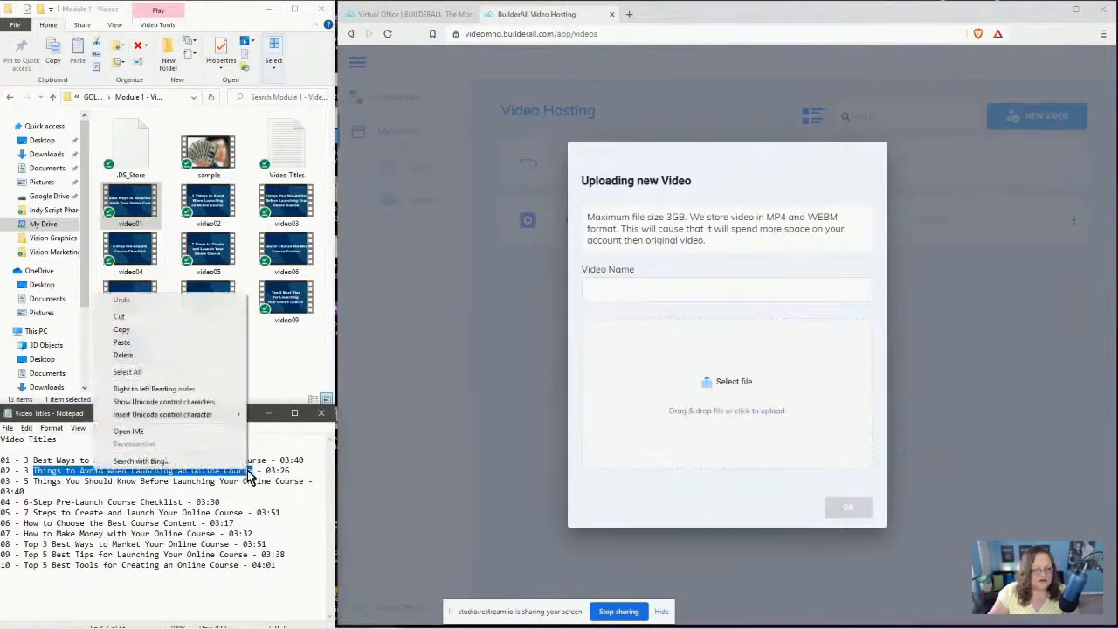
click(180, 333)
click(603, 290)
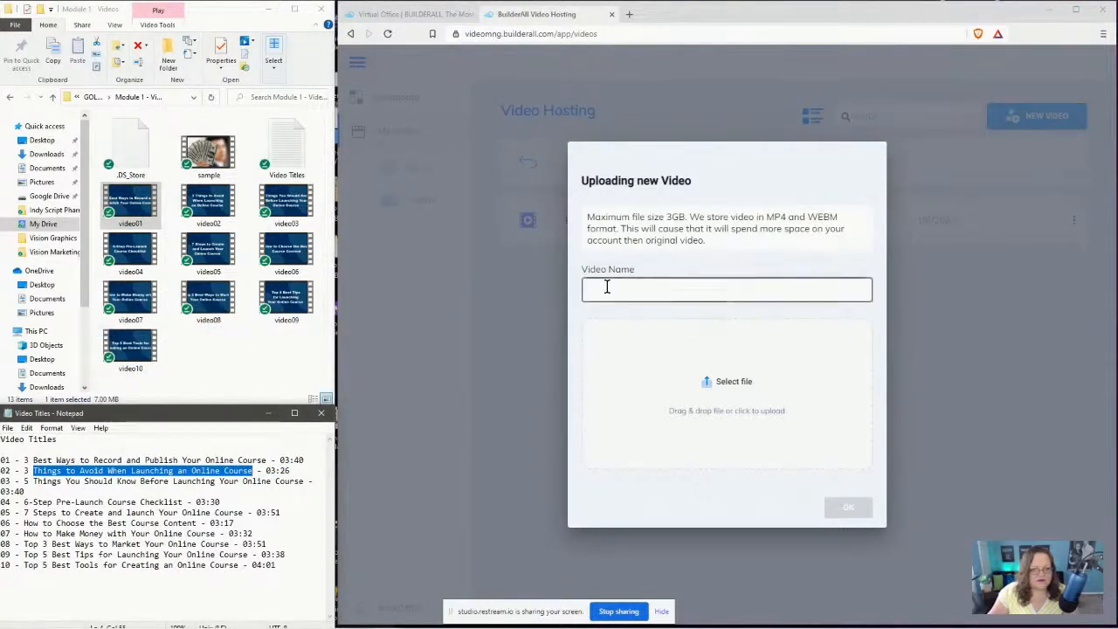
key(ctrl+v)
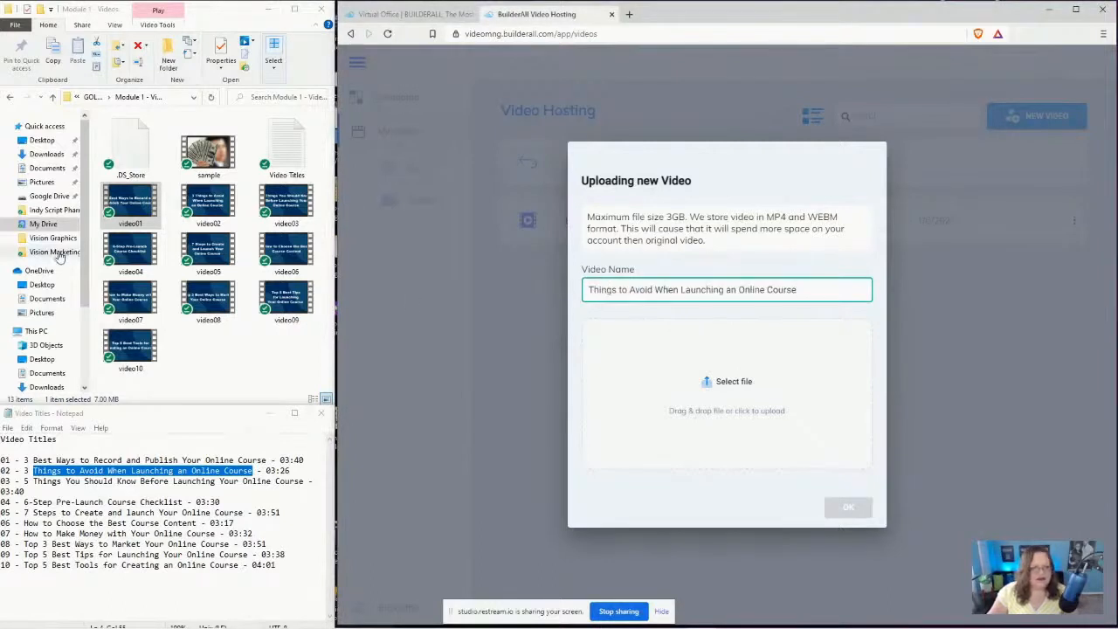
Attach video02 to the upload, prefix its name with "Lesson 2:" and confirm the upload
click(214, 211)
drag(214, 212, 744, 392)
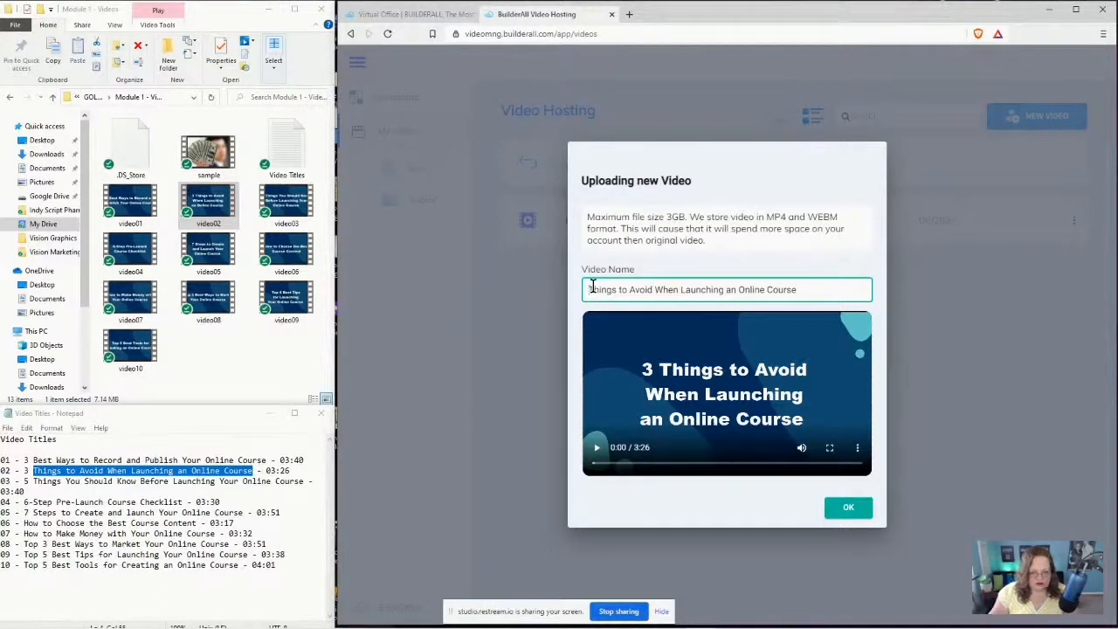
text(Lesson )
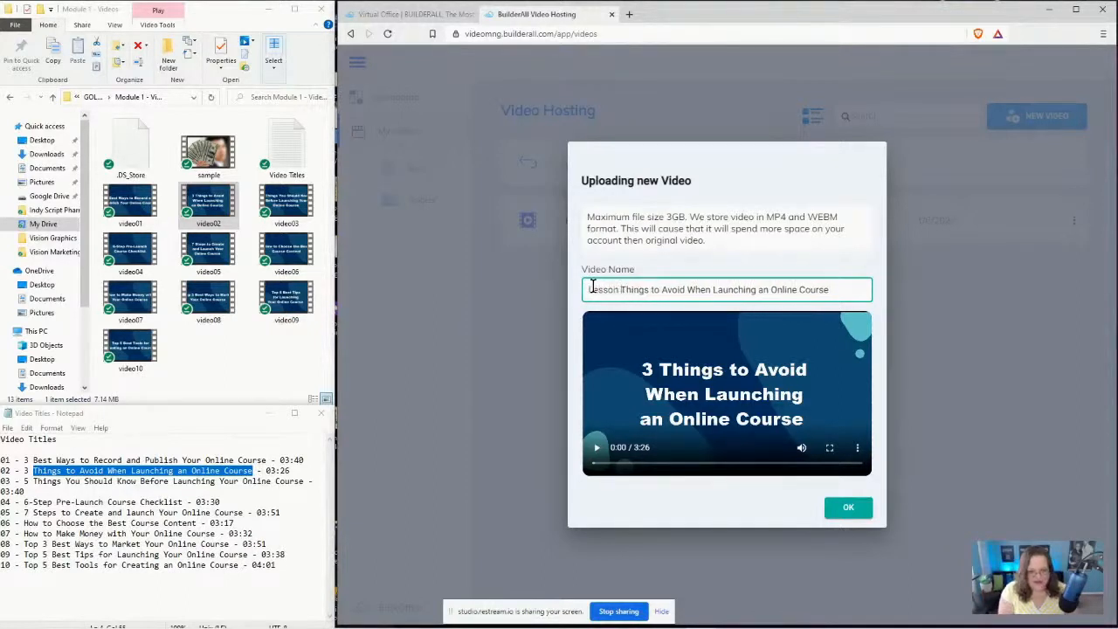
text(2:)
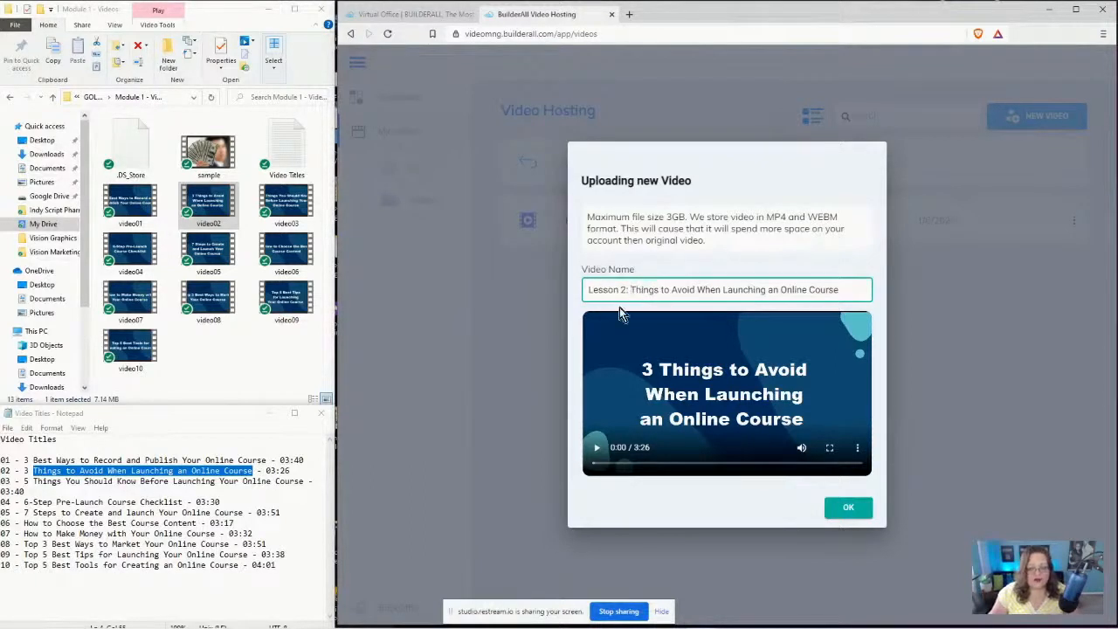
click(859, 516)
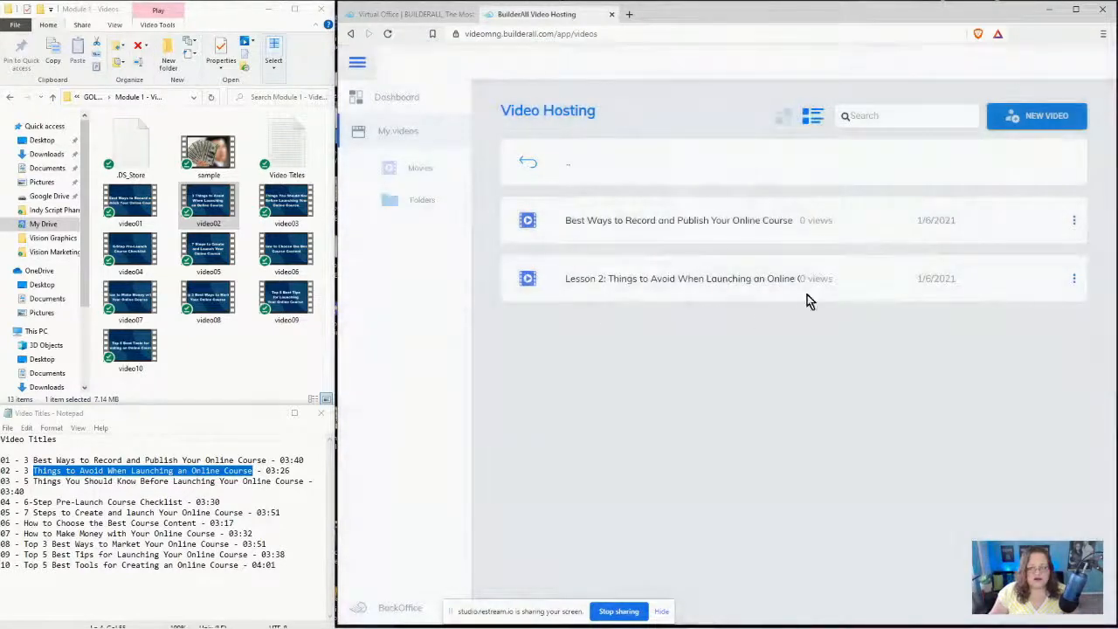
Open the video options of "Best Ways to Record and Publish Your Online Course" and prefix its title with "Lesson 1:"
click(1073, 225)
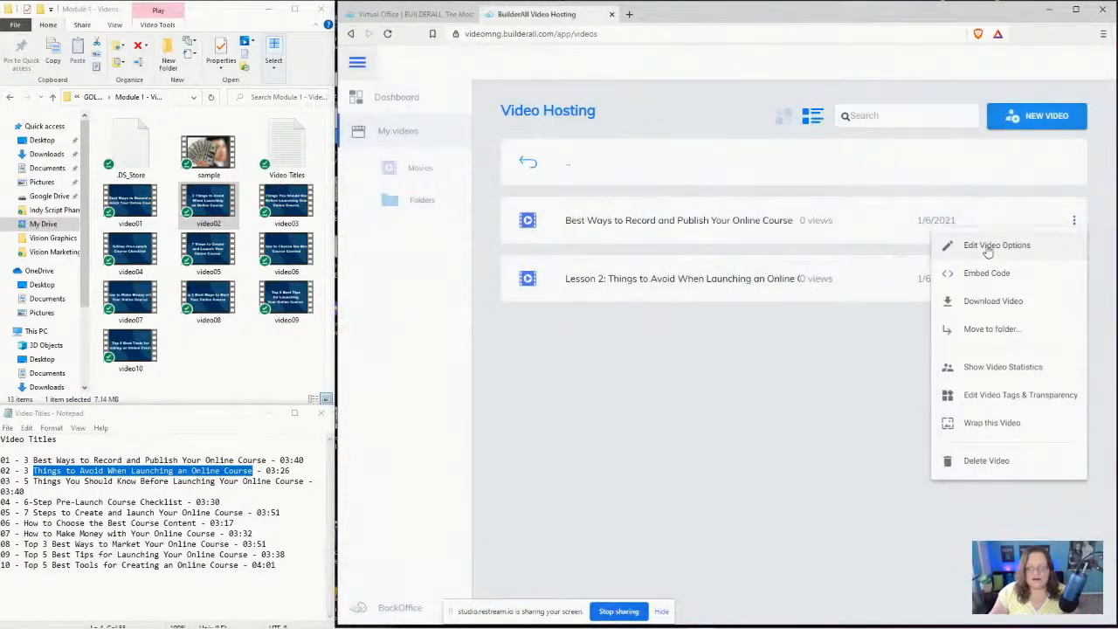
click(987, 247)
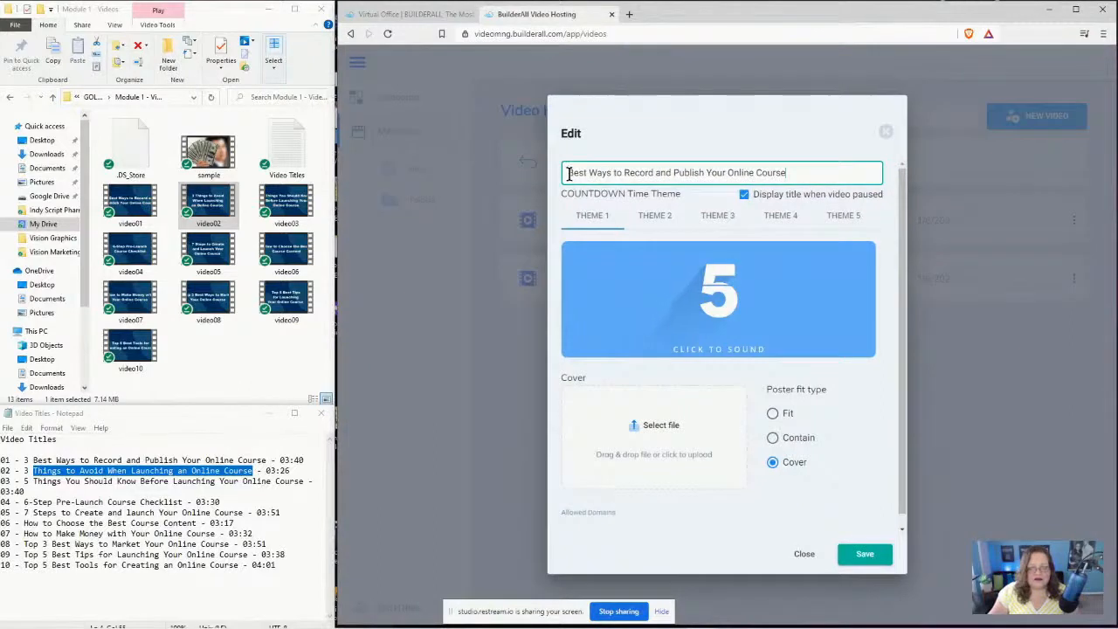
click(568, 172)
text(Lesson)
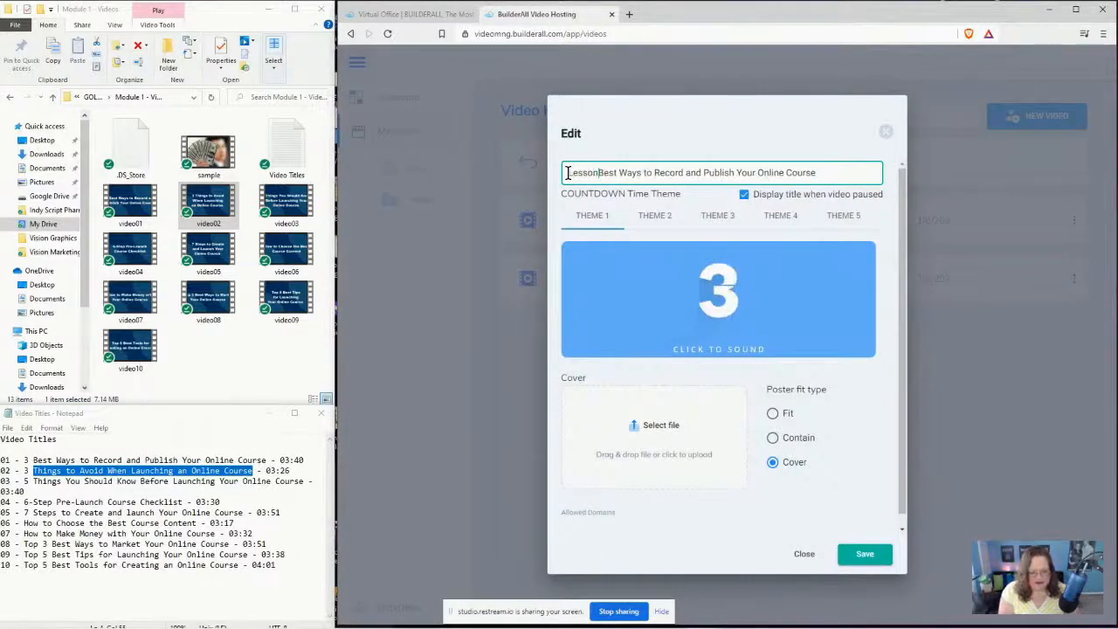
text( 1:)
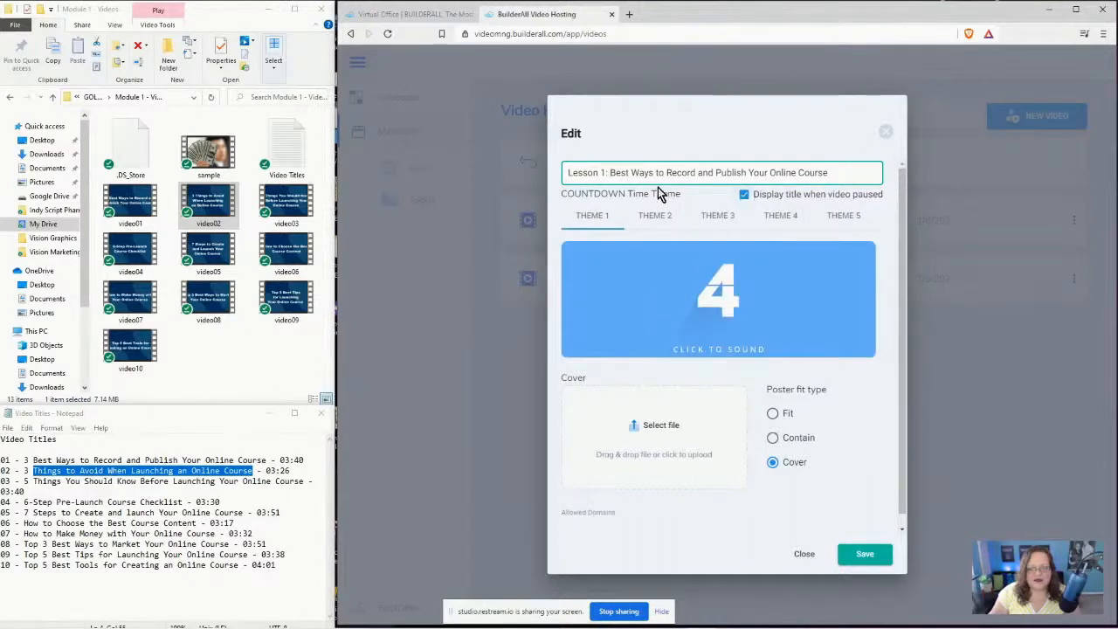
Keep the title displayed when paused, browse the countdown themes, choose Theme 5 and save the Lesson 1 video options
click(745, 195)
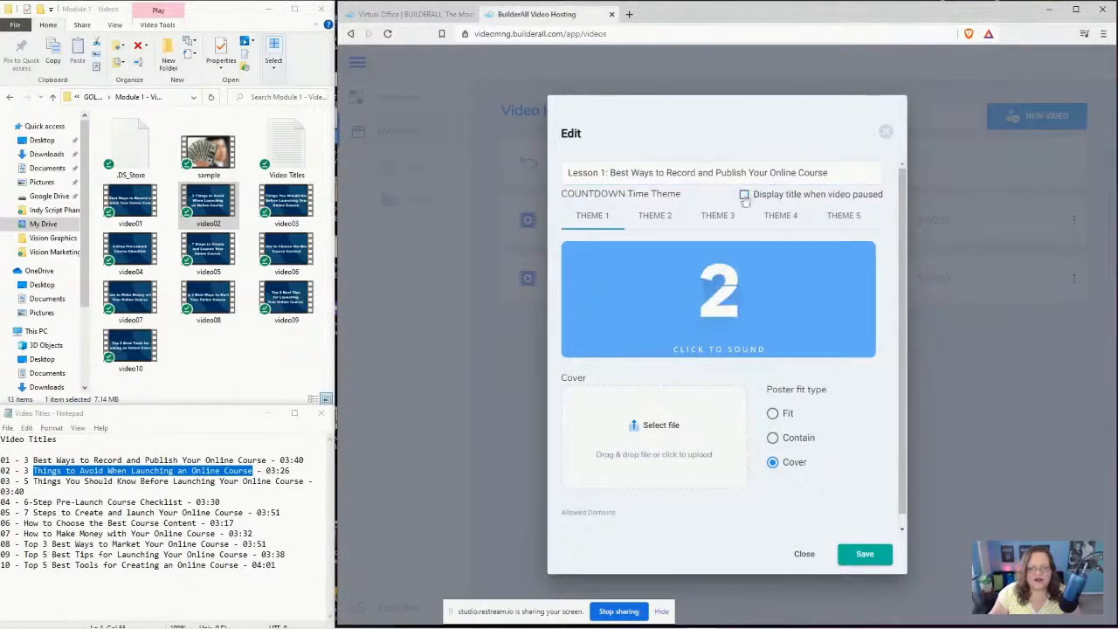
click(745, 194)
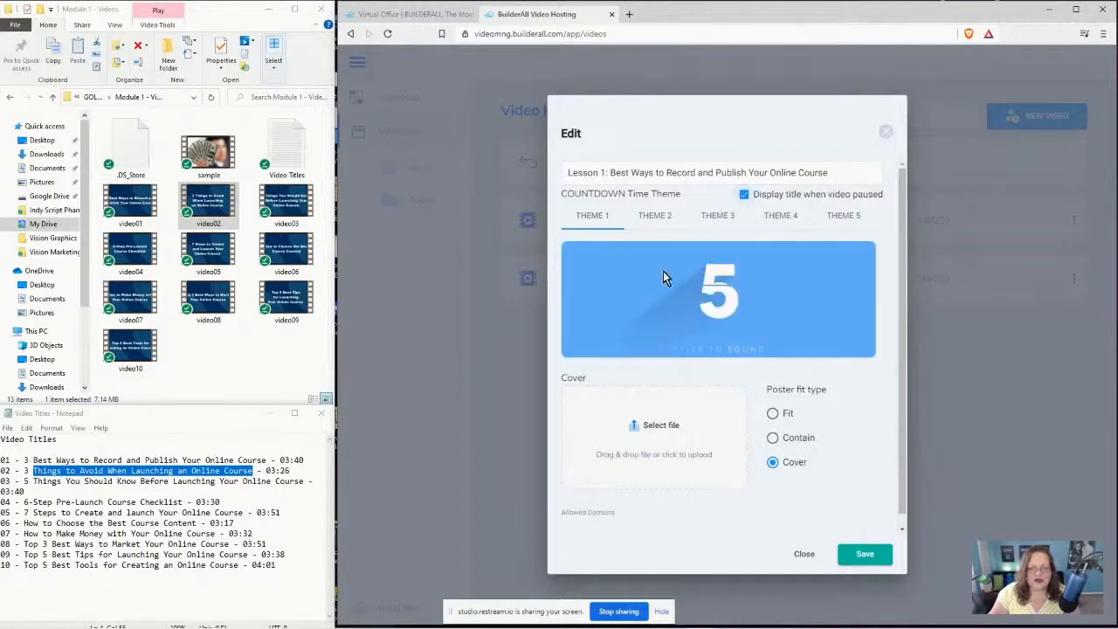
click(650, 218)
click(724, 219)
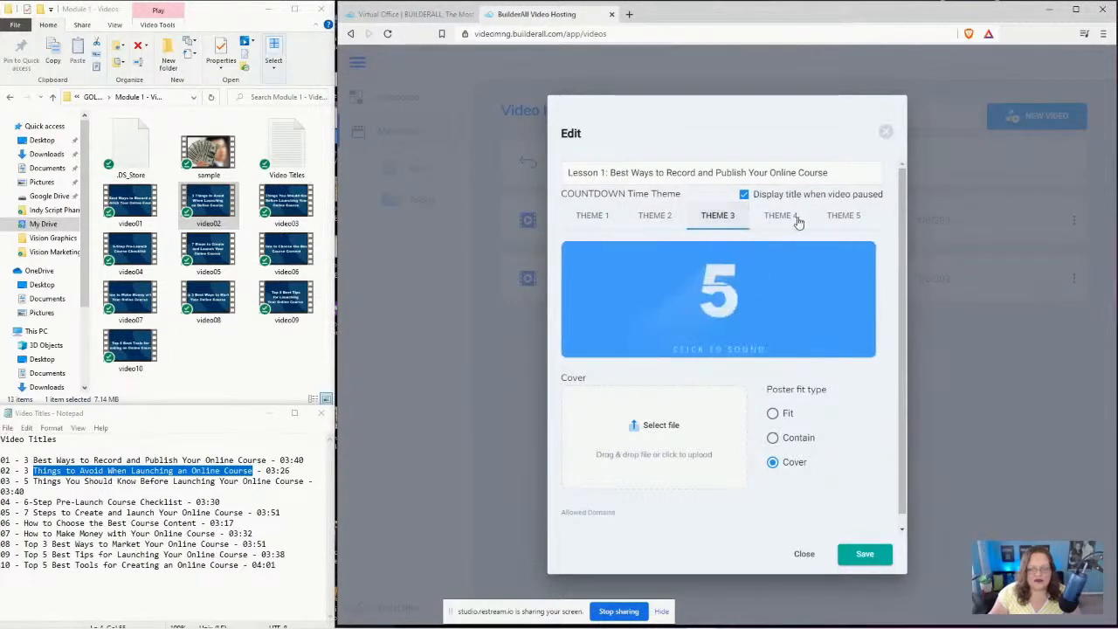
click(782, 218)
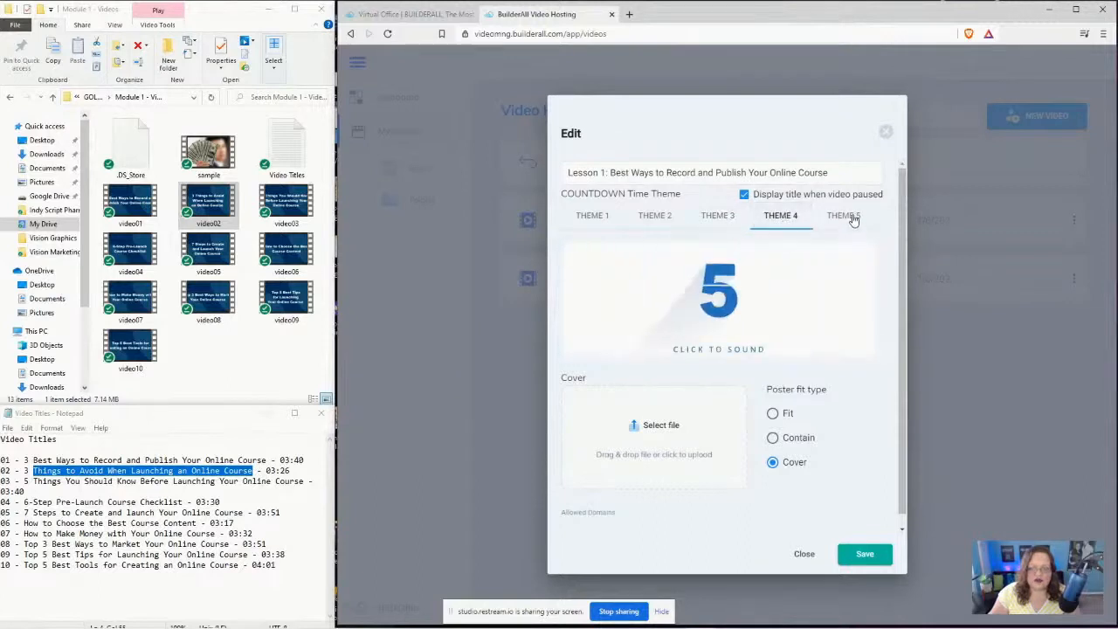
click(846, 218)
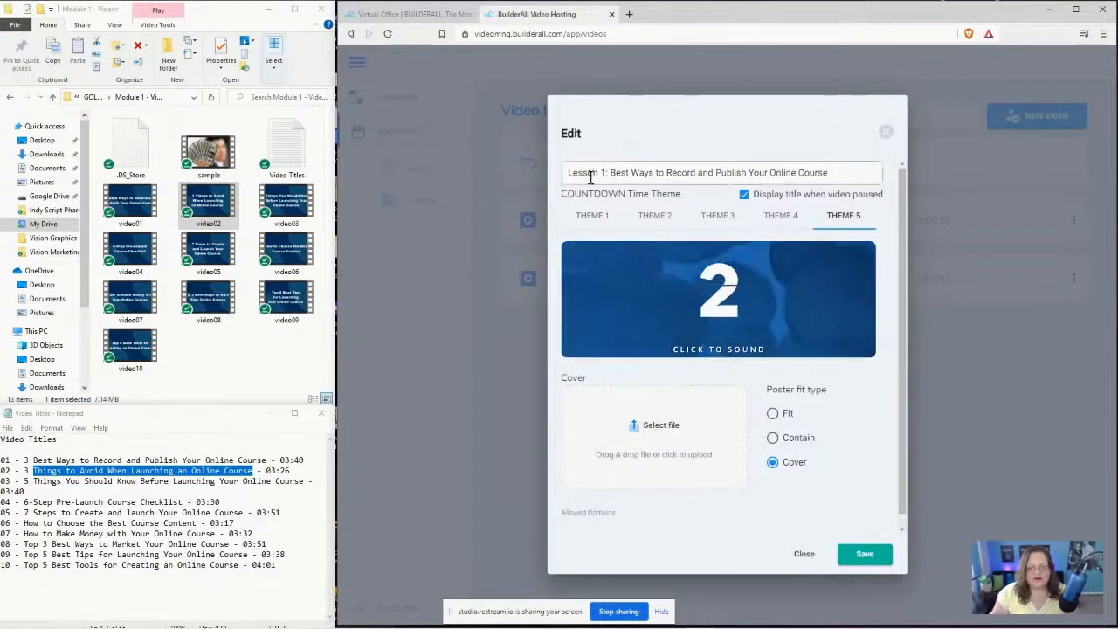
click(865, 556)
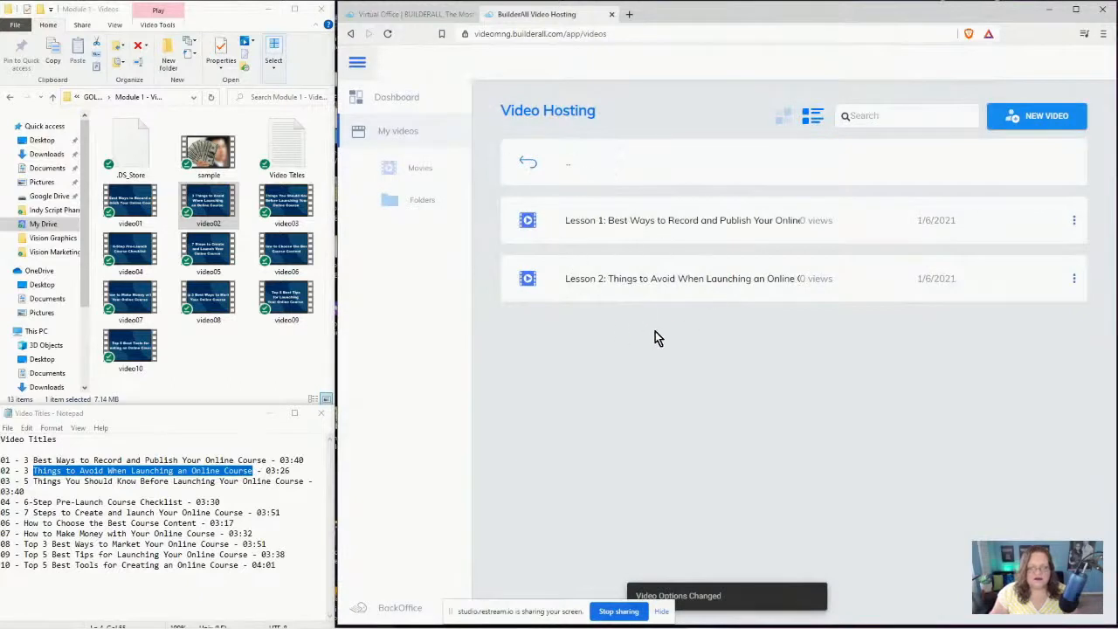
Start another upload named "Lesson 3: 5 Things You Should Know Before Launching Your Online Course", copying the title from the Video Titles note
click(1032, 119)
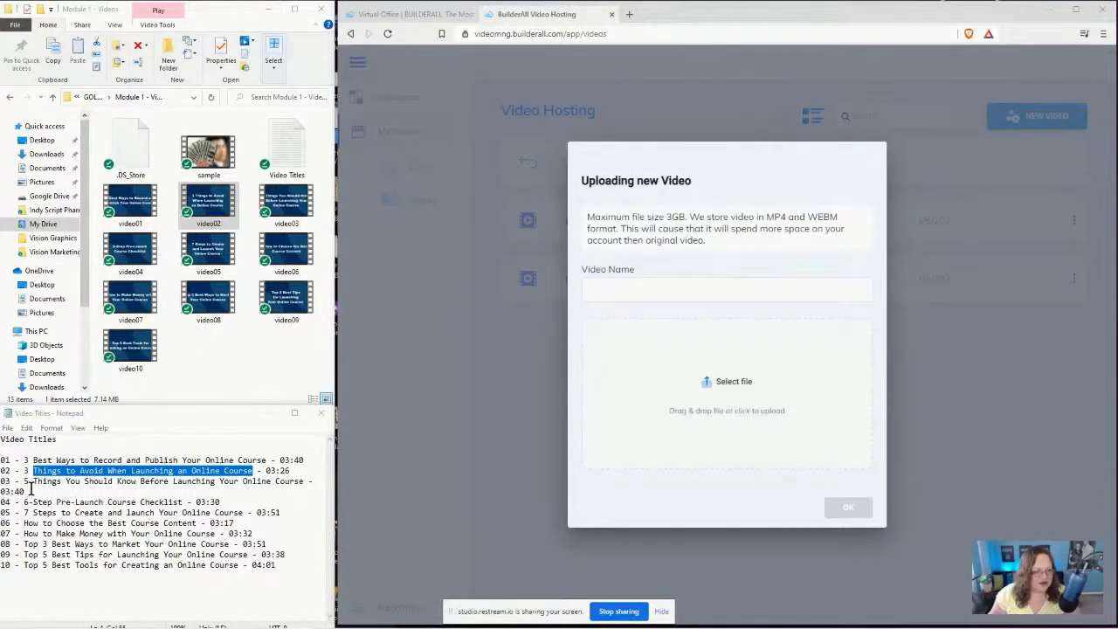
drag(25, 481, 302, 486)
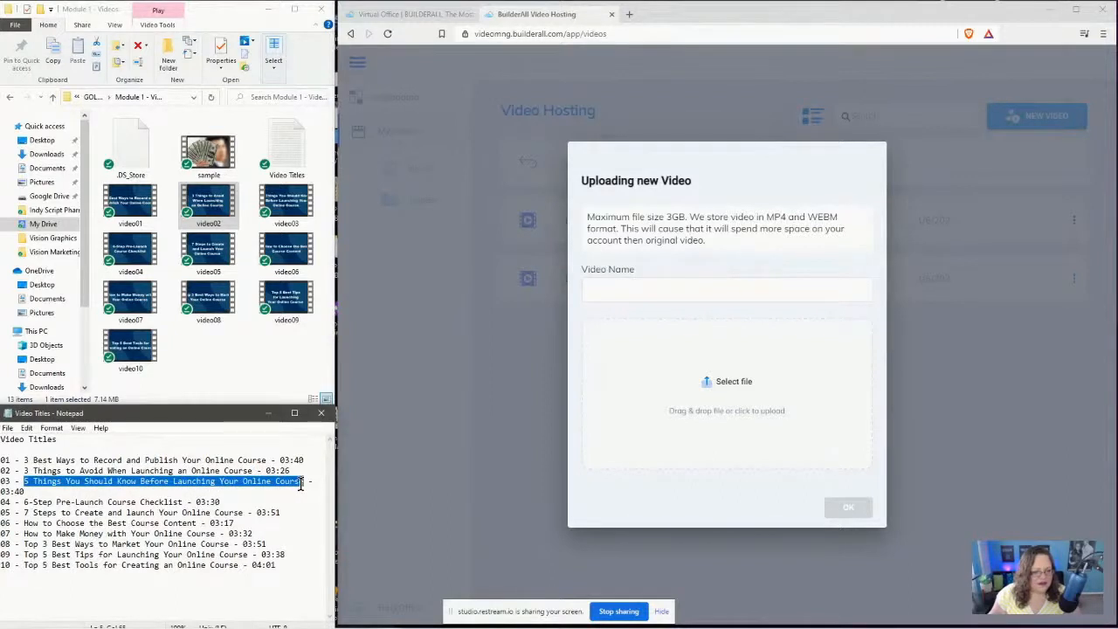
right_click(294, 487)
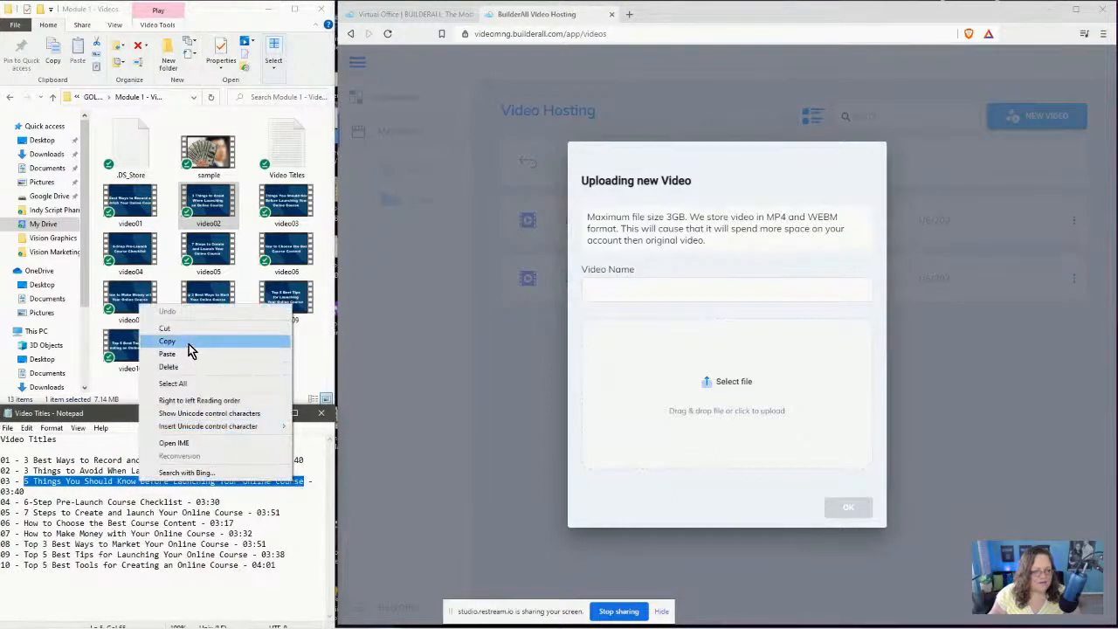
click(191, 348)
click(617, 289)
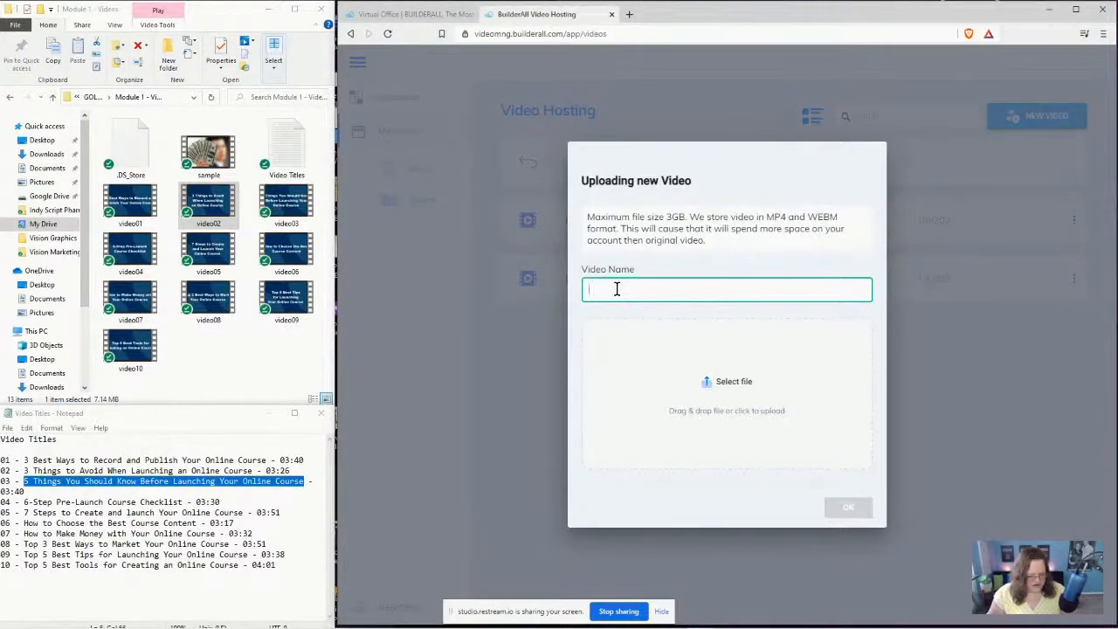
key(ctrl+v)
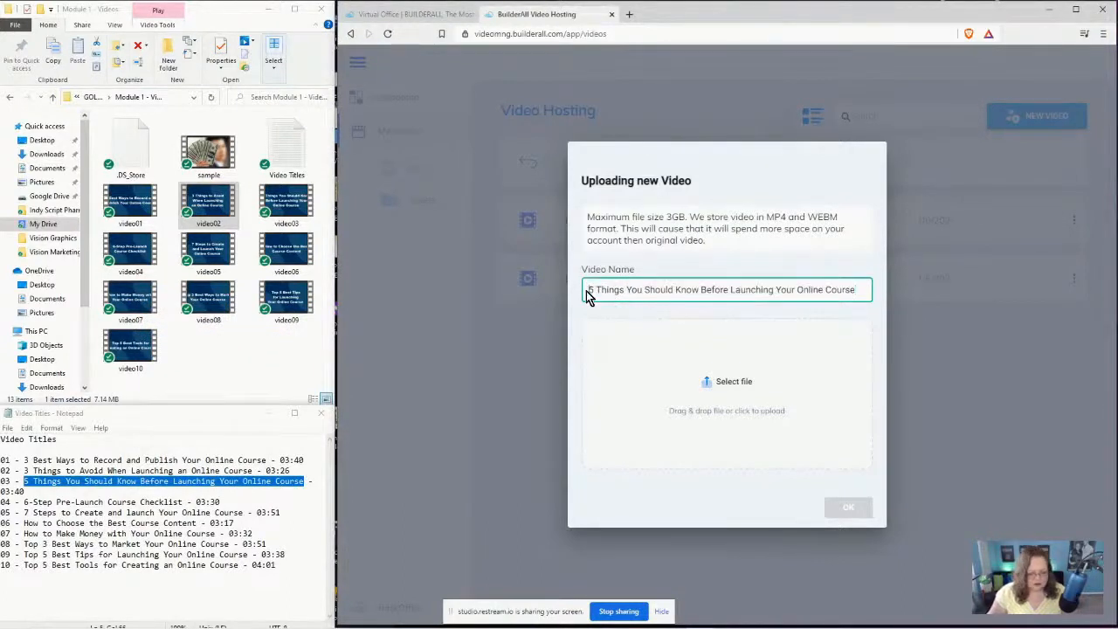
click(587, 291)
text(Lesson )
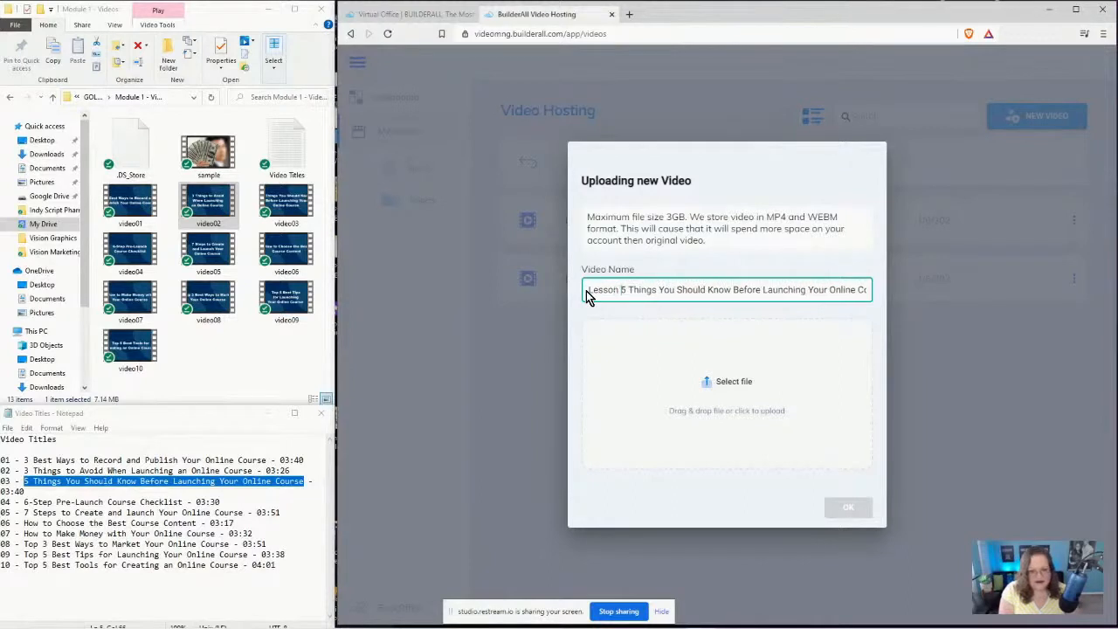
text(3: 5)
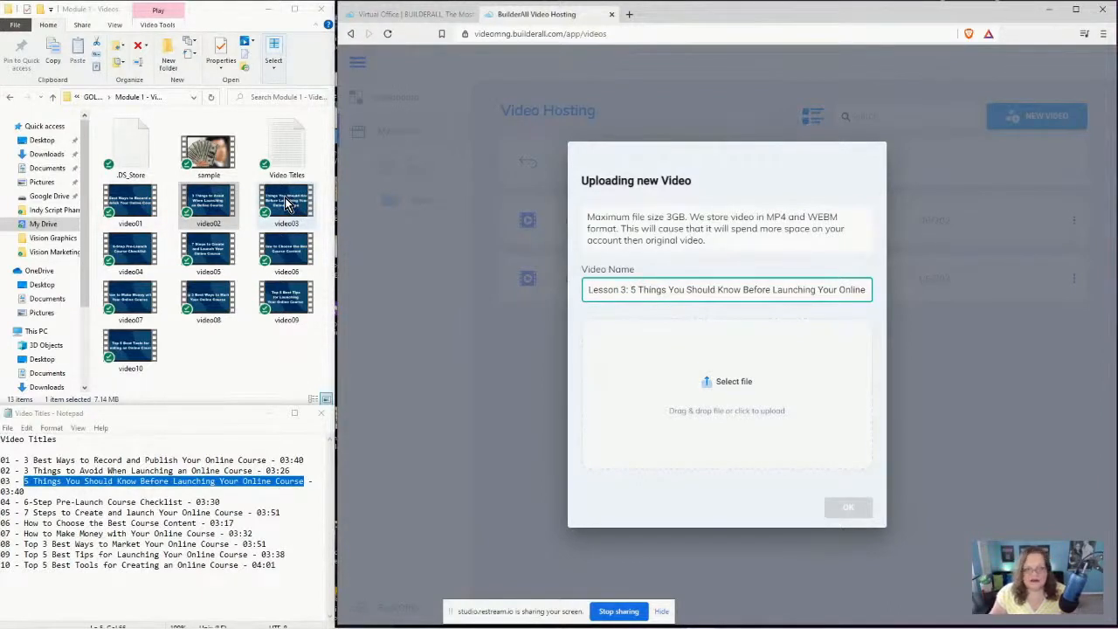
Try to attach video03 to the Lesson 3 upload, and return to the upload form
drag(288, 203, 718, 387)
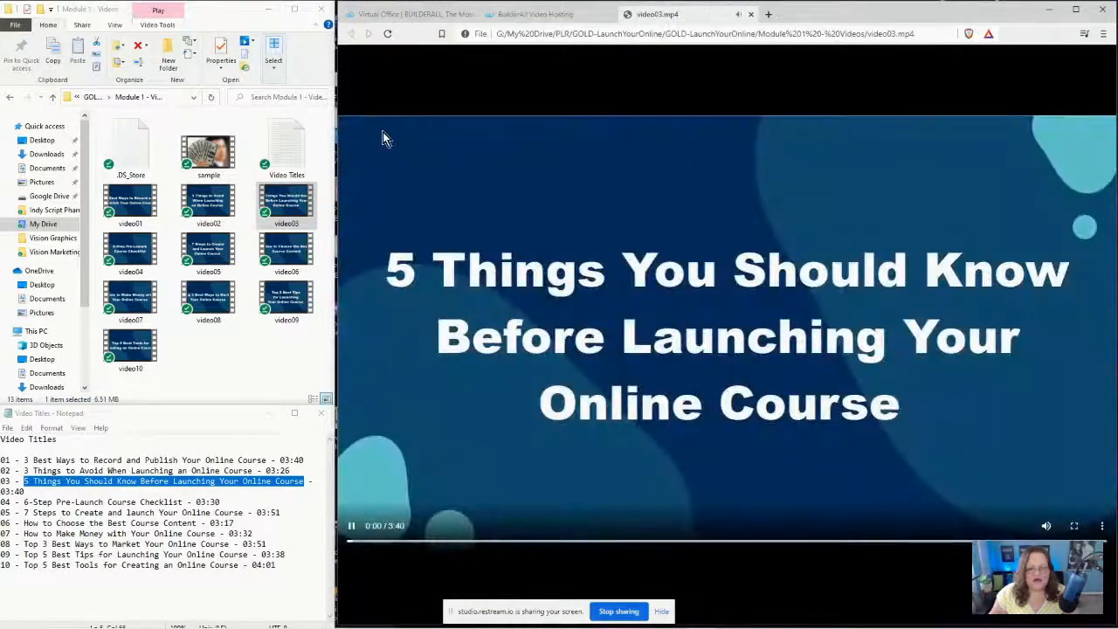
click(353, 525)
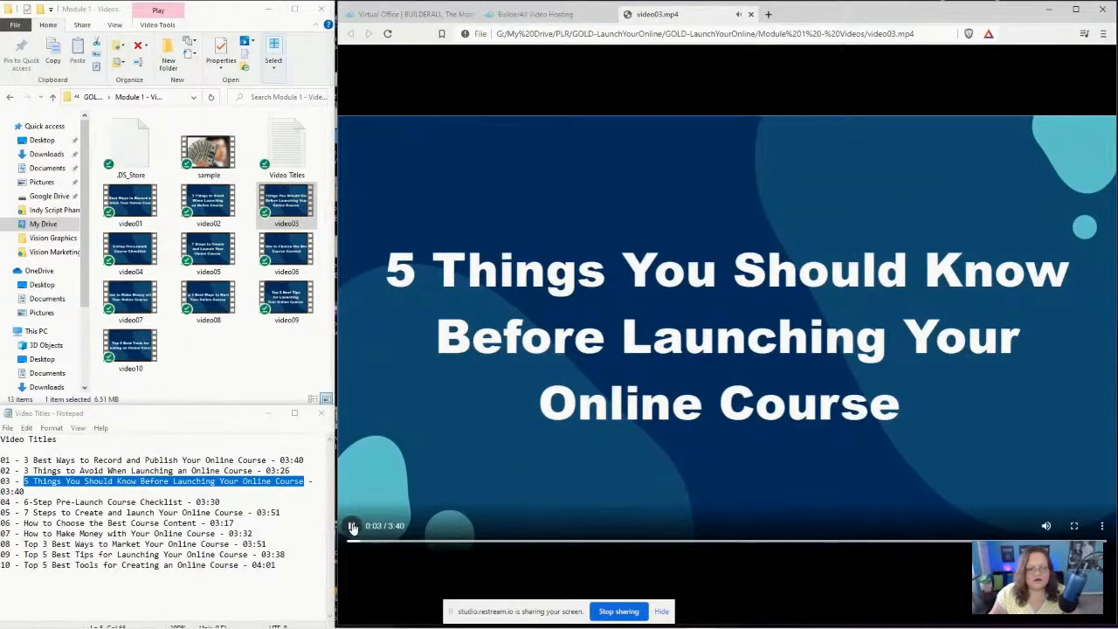
click(533, 15)
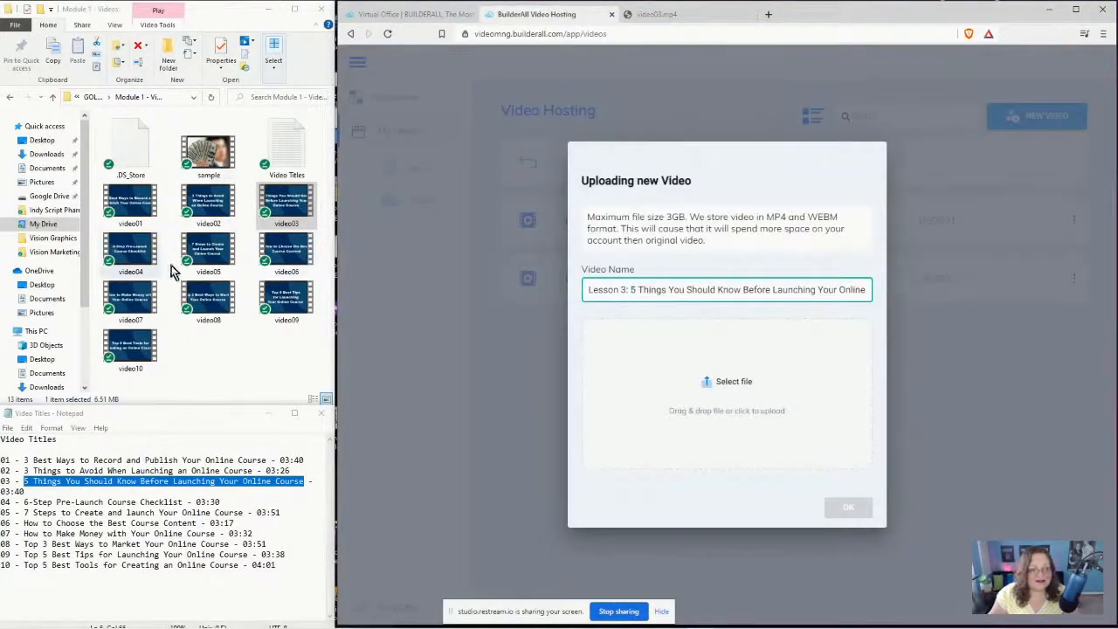
Attach video03 to the Lesson 3 upload, close the stray video03.mp4 page and save the video
drag(302, 208, 731, 381)
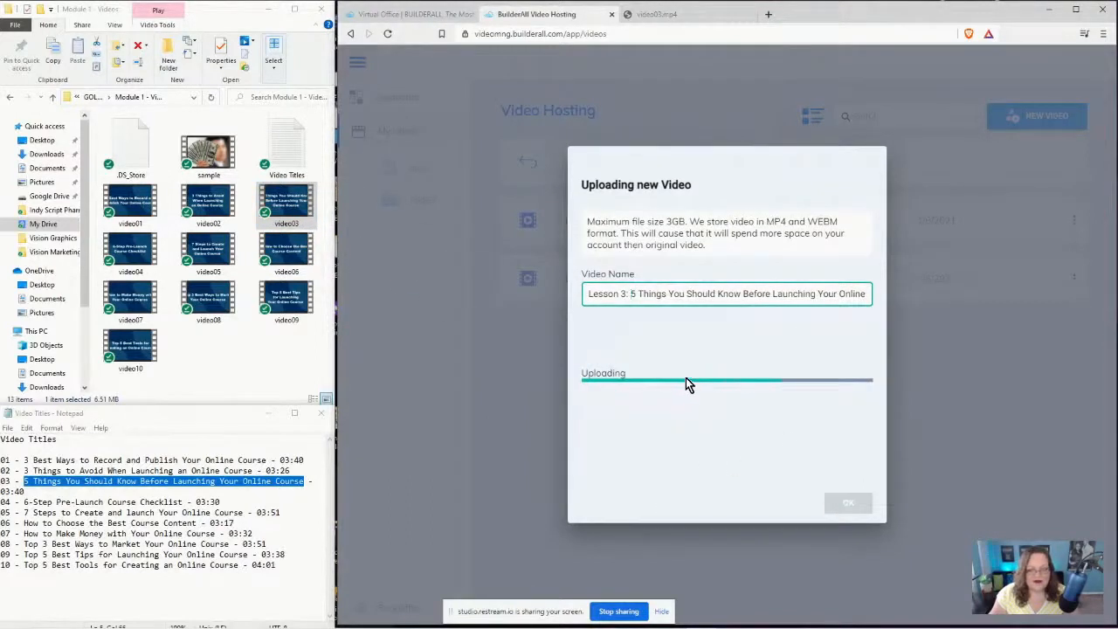
click(751, 14)
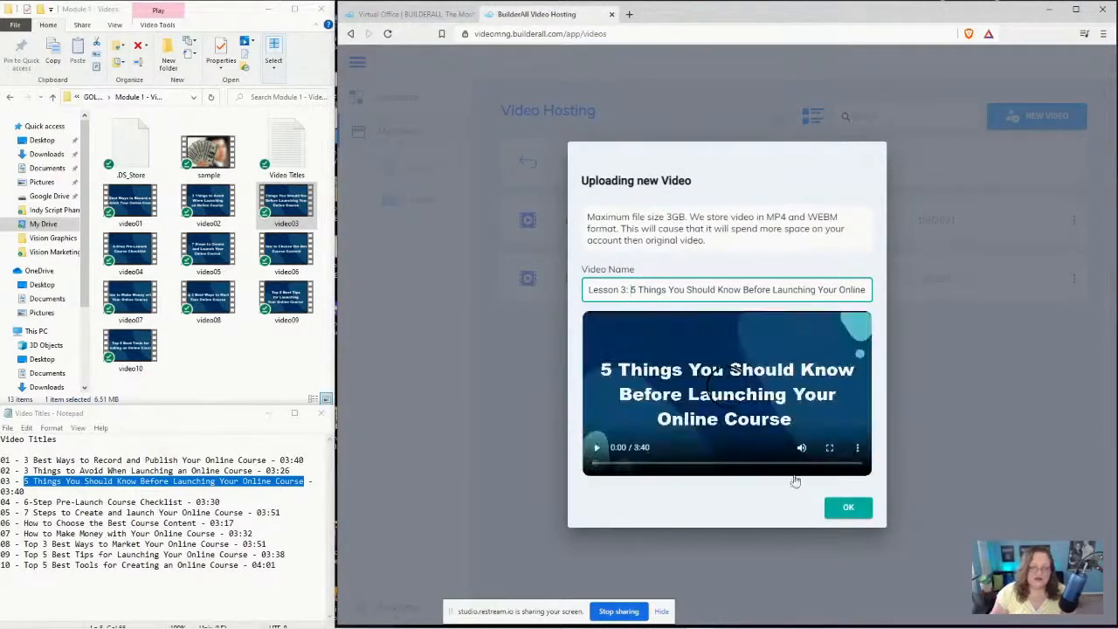
click(849, 509)
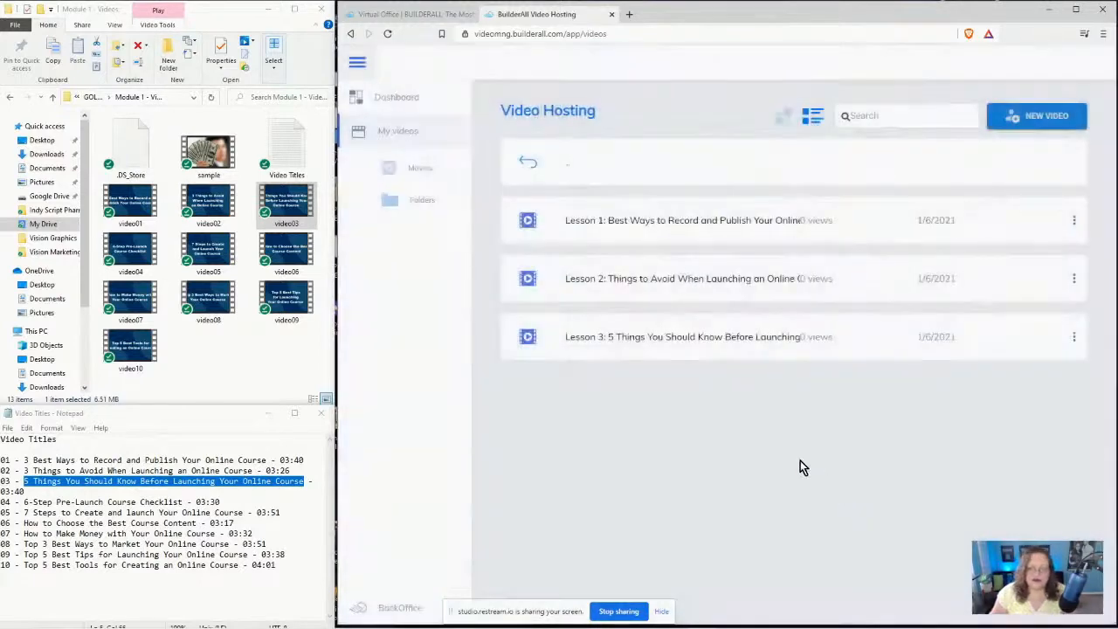
Upload video04 as "Lesson 4: 6-Step Pre-Launch Course Checklist", copying the title from the Video Titles note
click(1038, 120)
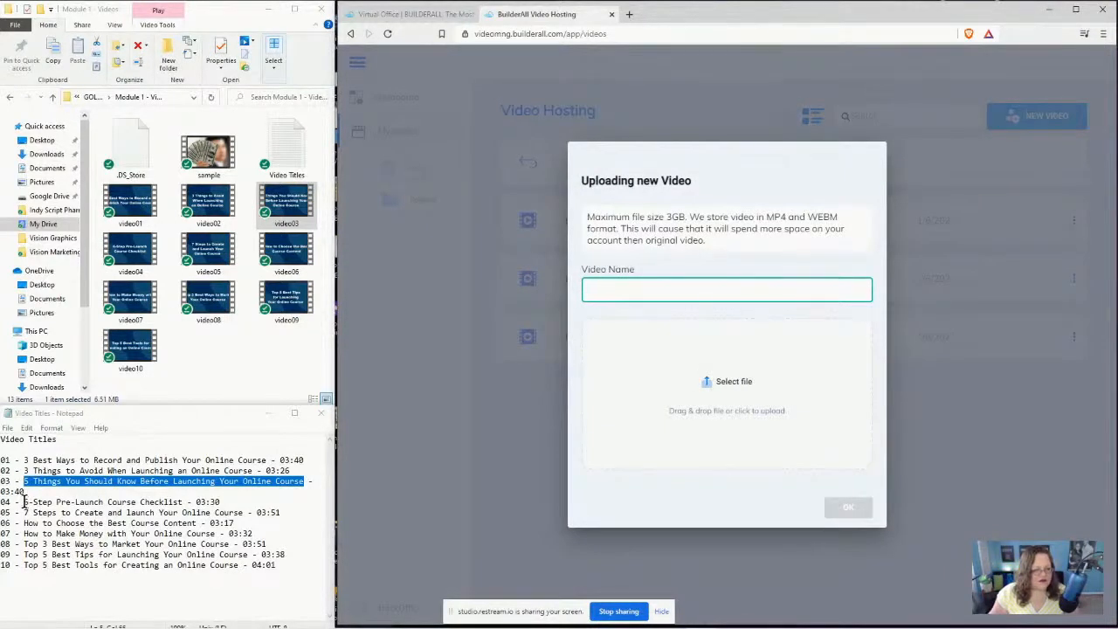
drag(24, 501, 181, 502)
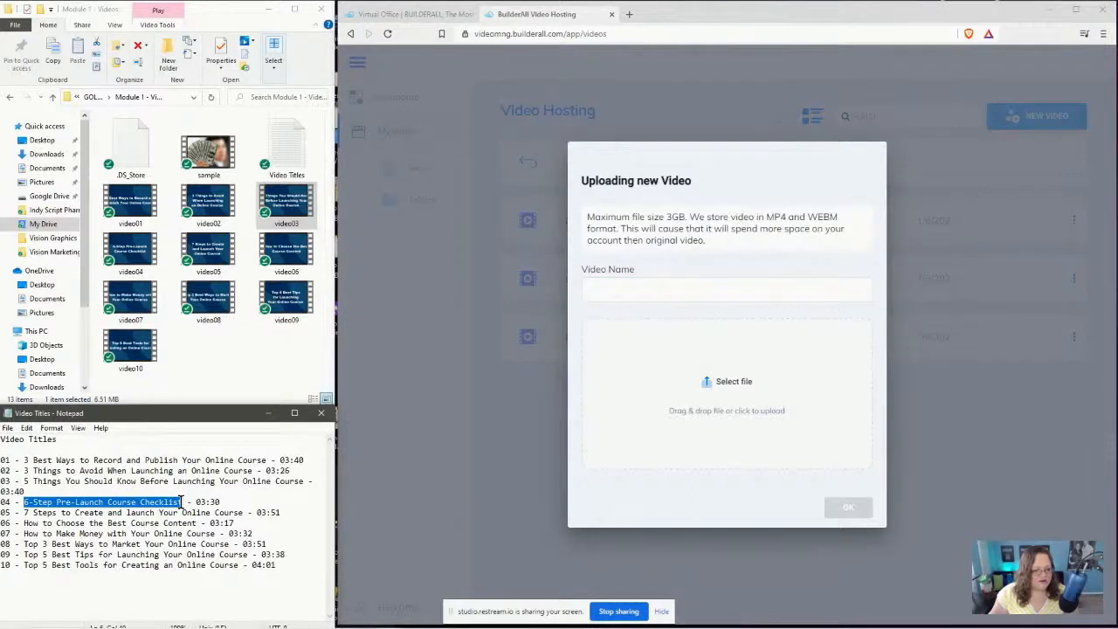
right_click(162, 505)
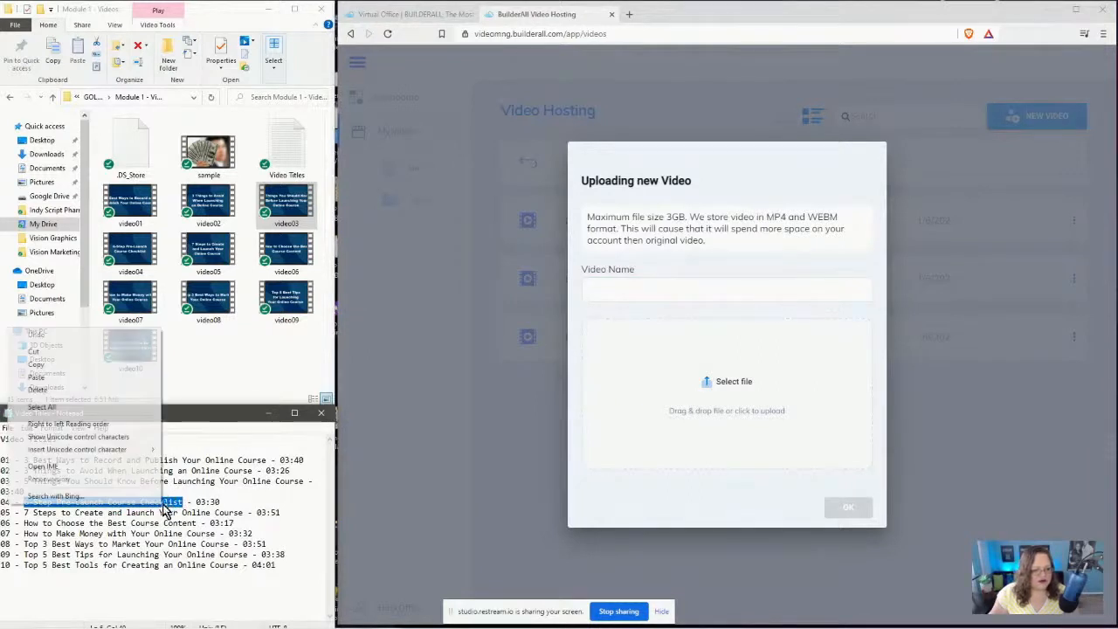
click(73, 367)
click(621, 291)
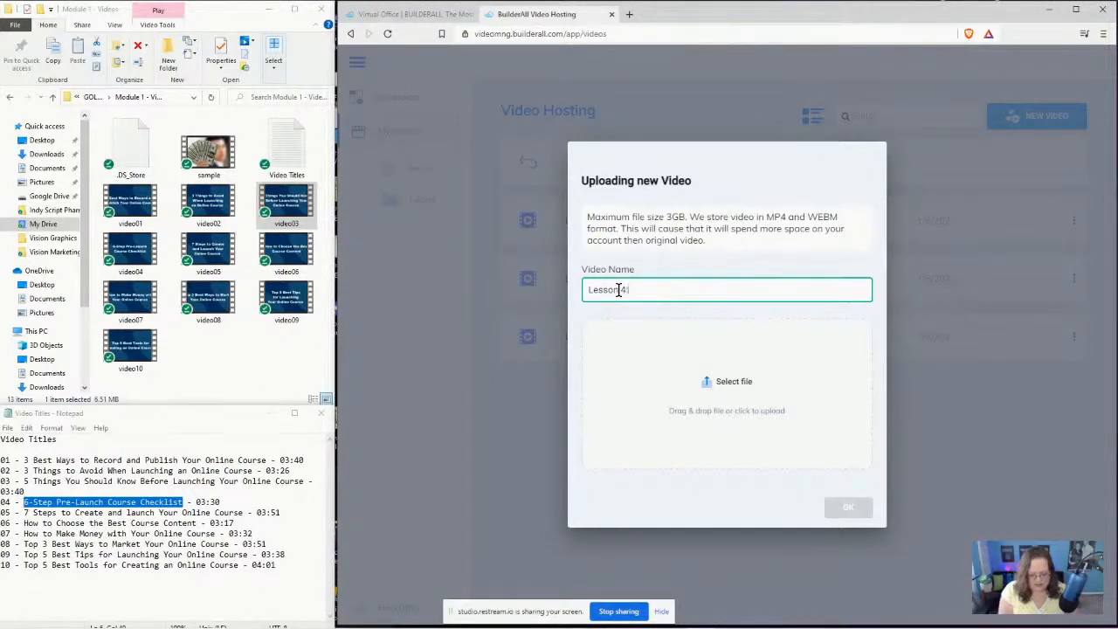
key(ctrl+v)
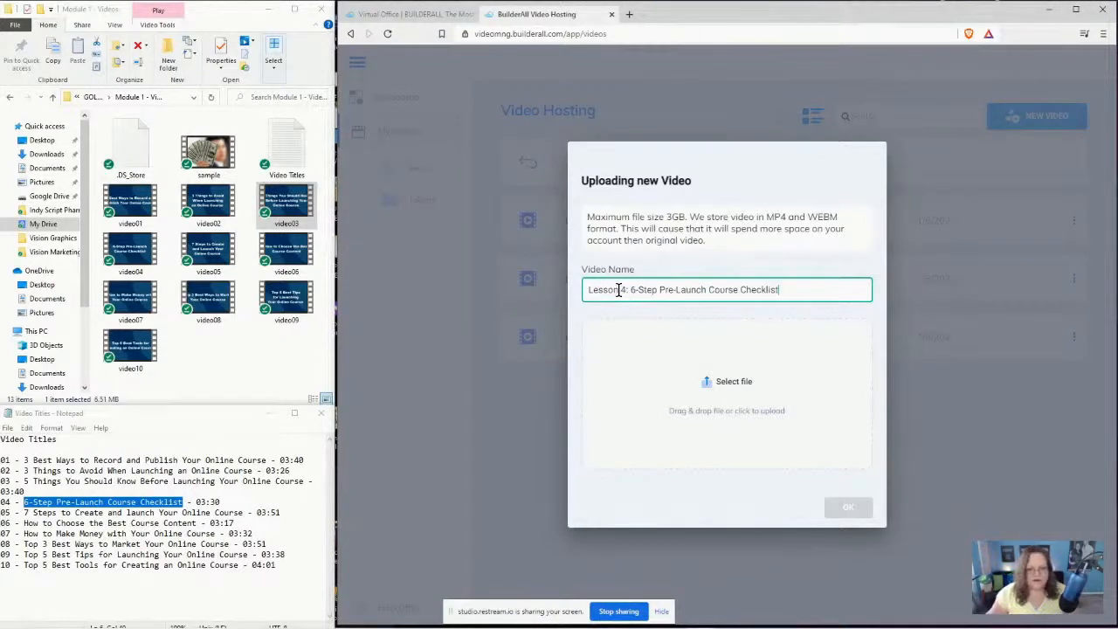
drag(127, 260, 733, 400)
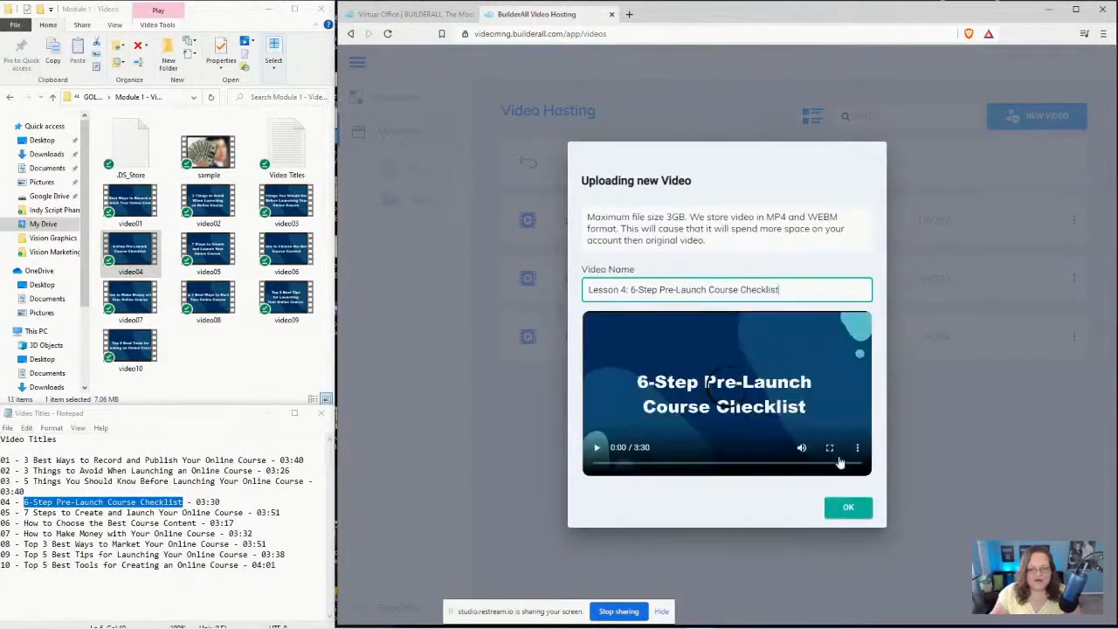
click(848, 508)
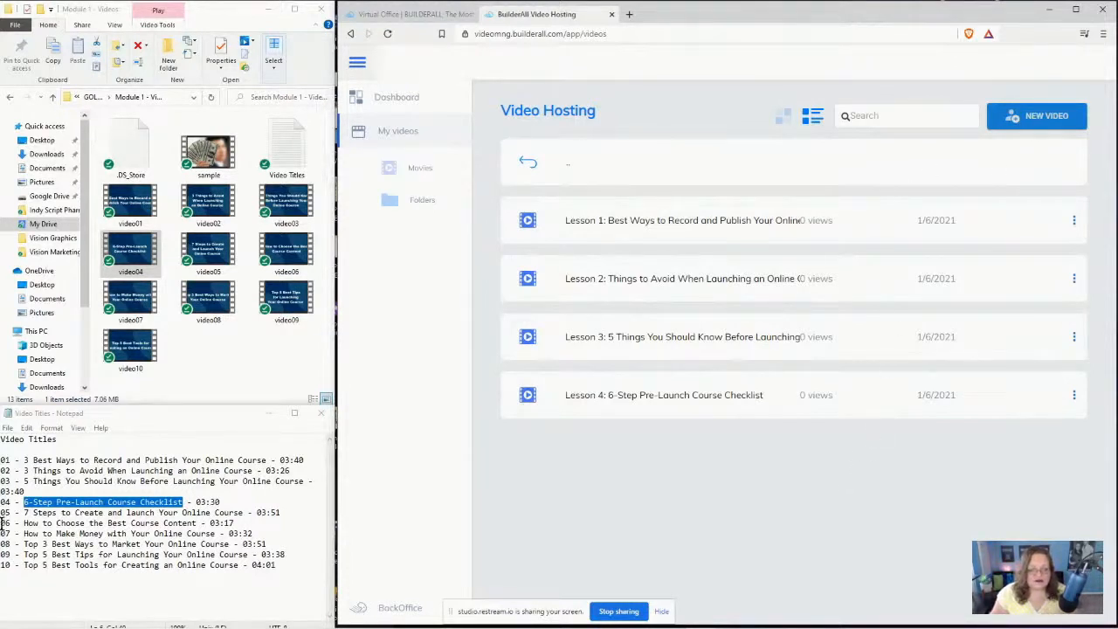
Upload video05 as "Lesson 5: 7 Steps to Create and launch Your Online Course", copying the title from the Video Titles note
drag(24, 513, 237, 513)
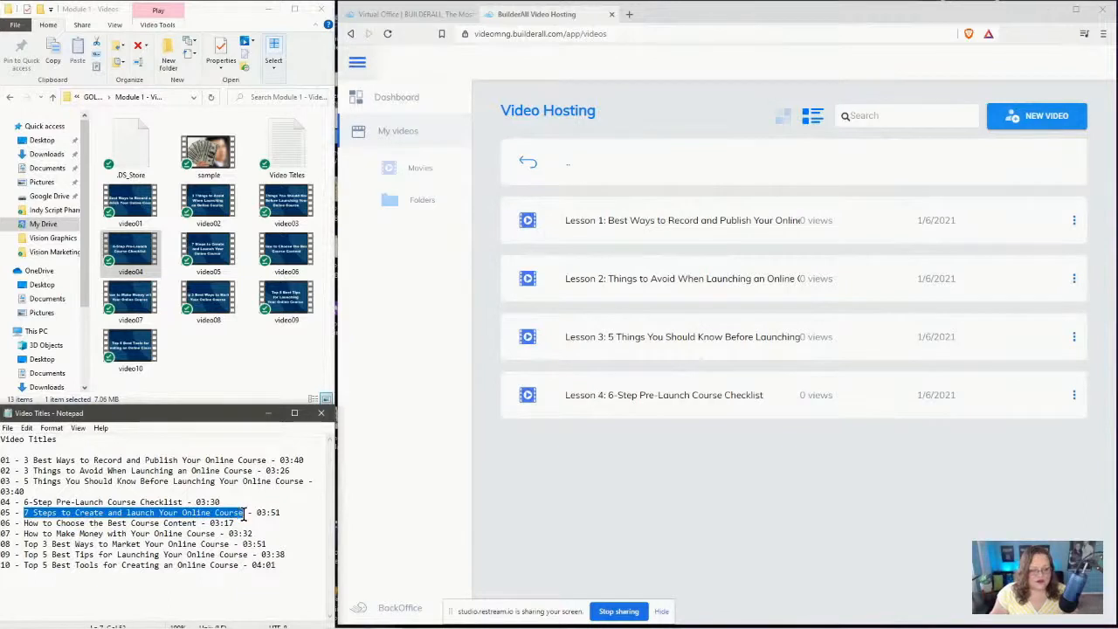
right_click(231, 512)
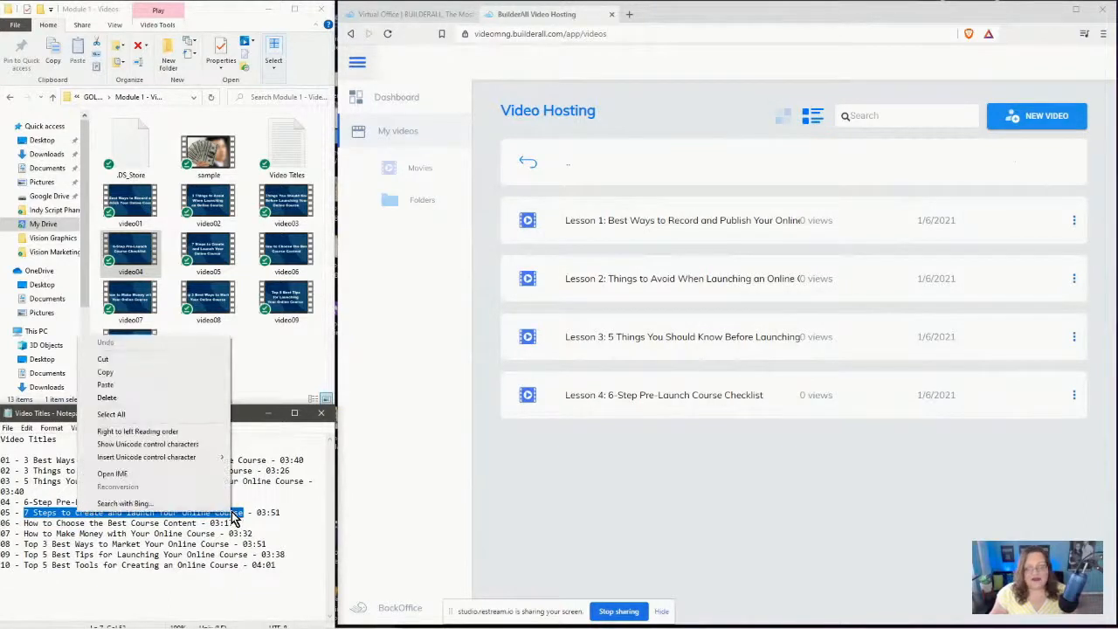
click(129, 374)
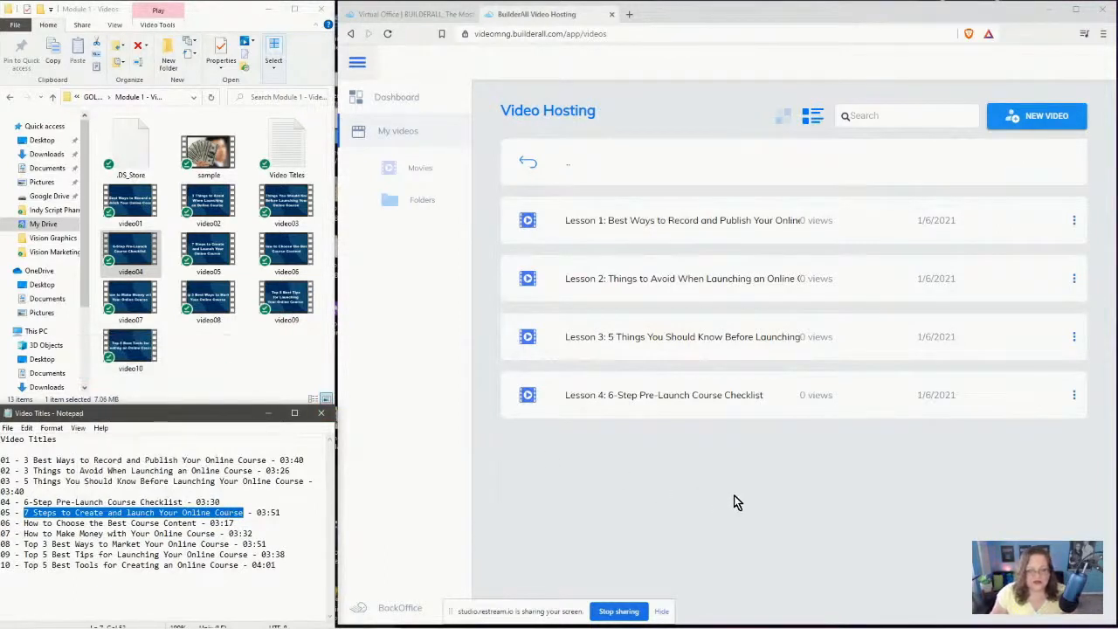
click(1046, 121)
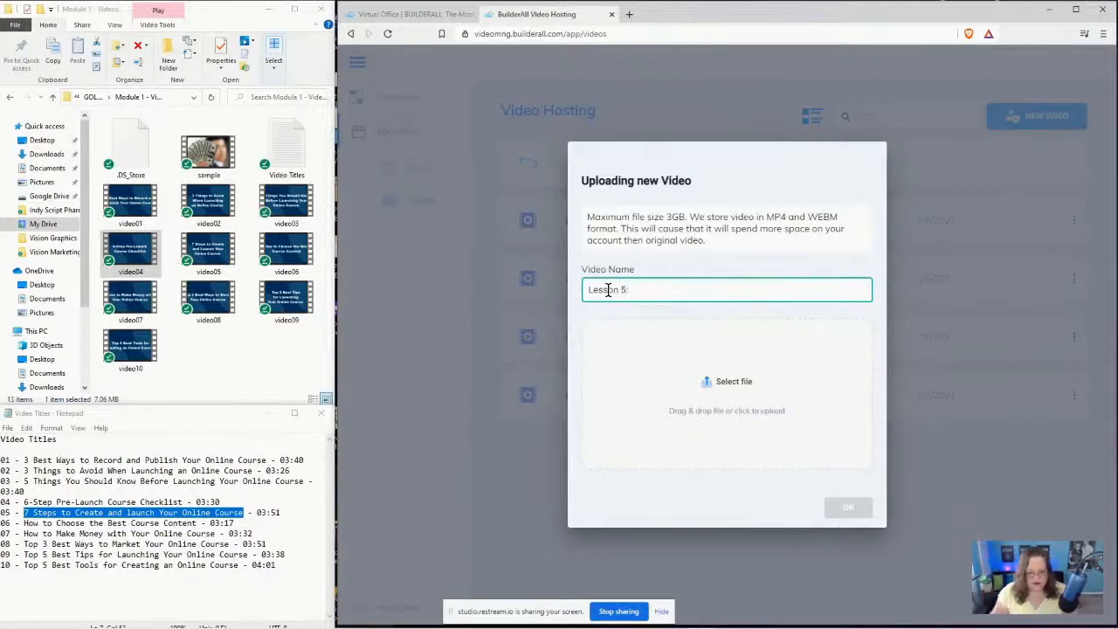
text(Lesson 5:)
key(ctrl+v)
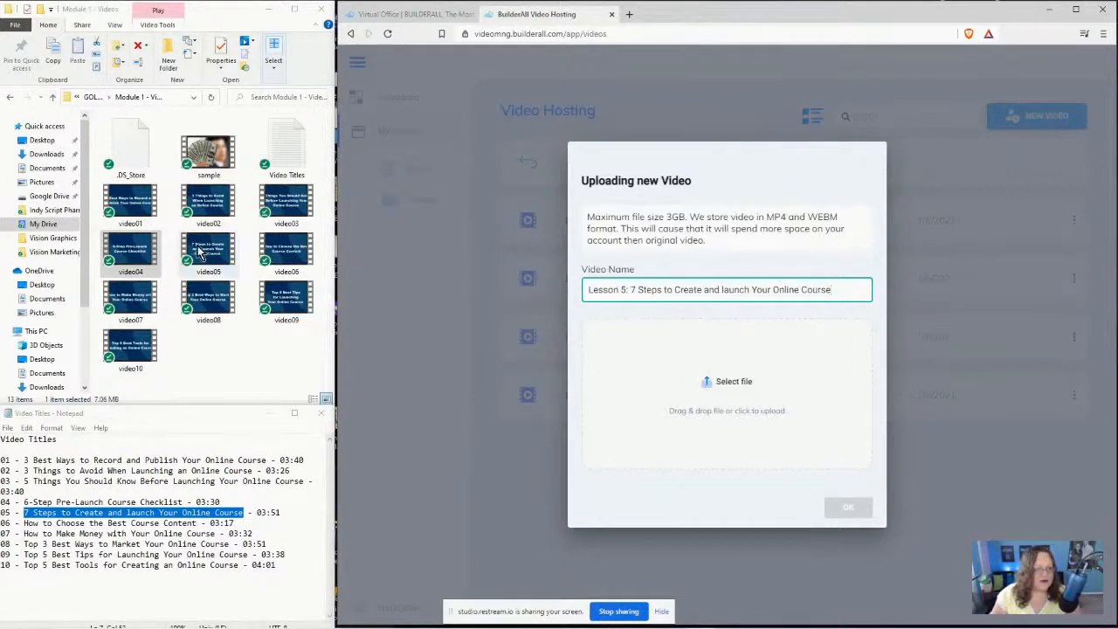
drag(199, 252, 736, 389)
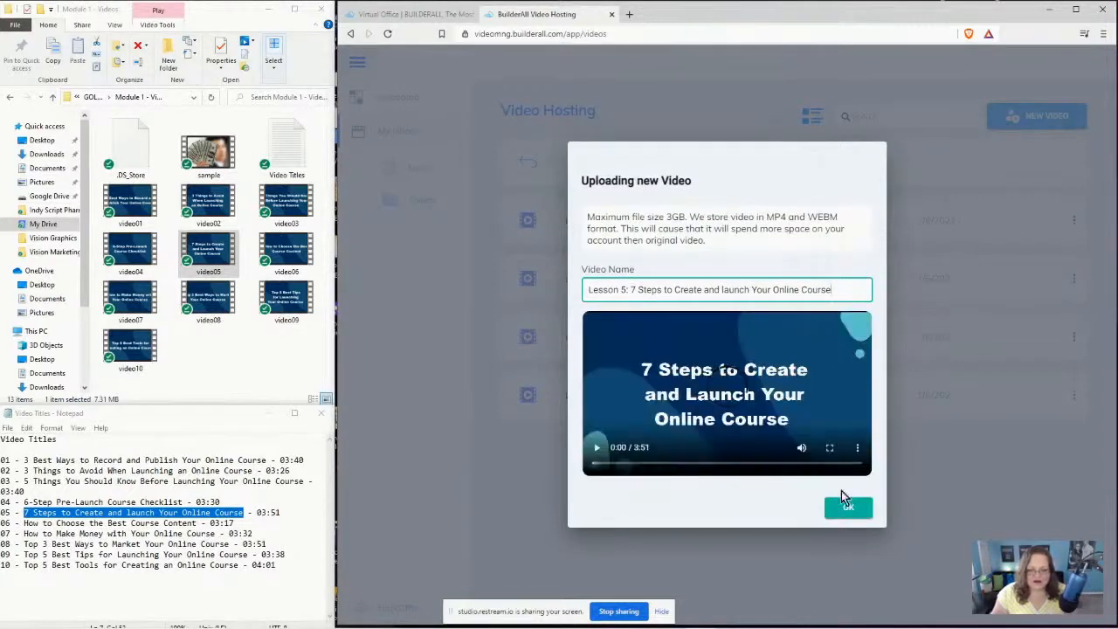
click(844, 505)
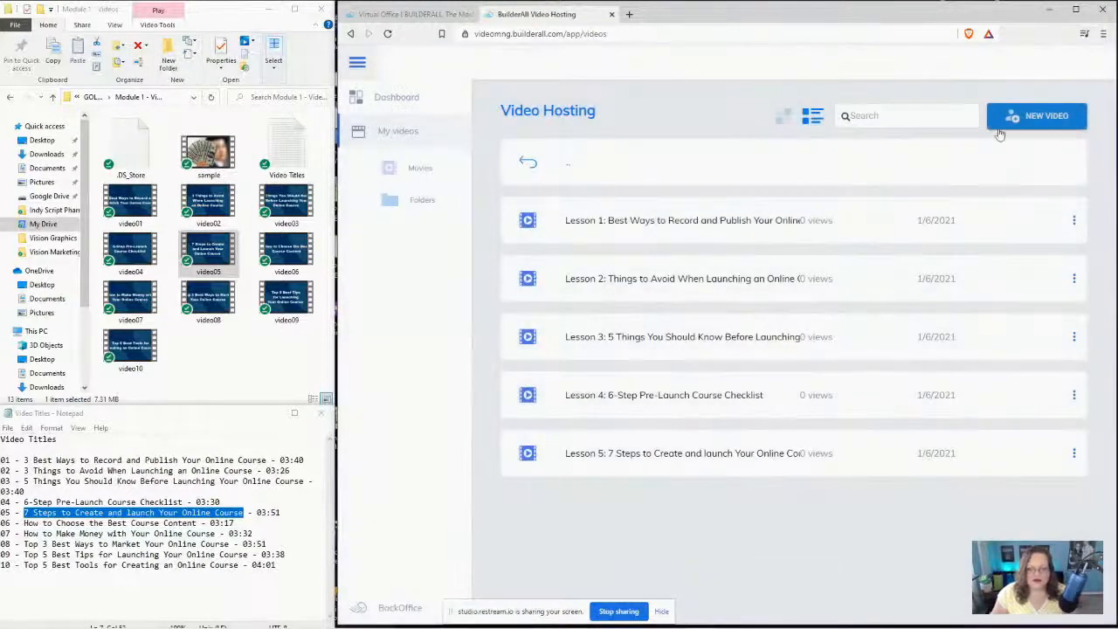
Upload video06 as "Lesson 6: How to Choose the Best Course Content", copying the title from the Video Titles note
click(1040, 117)
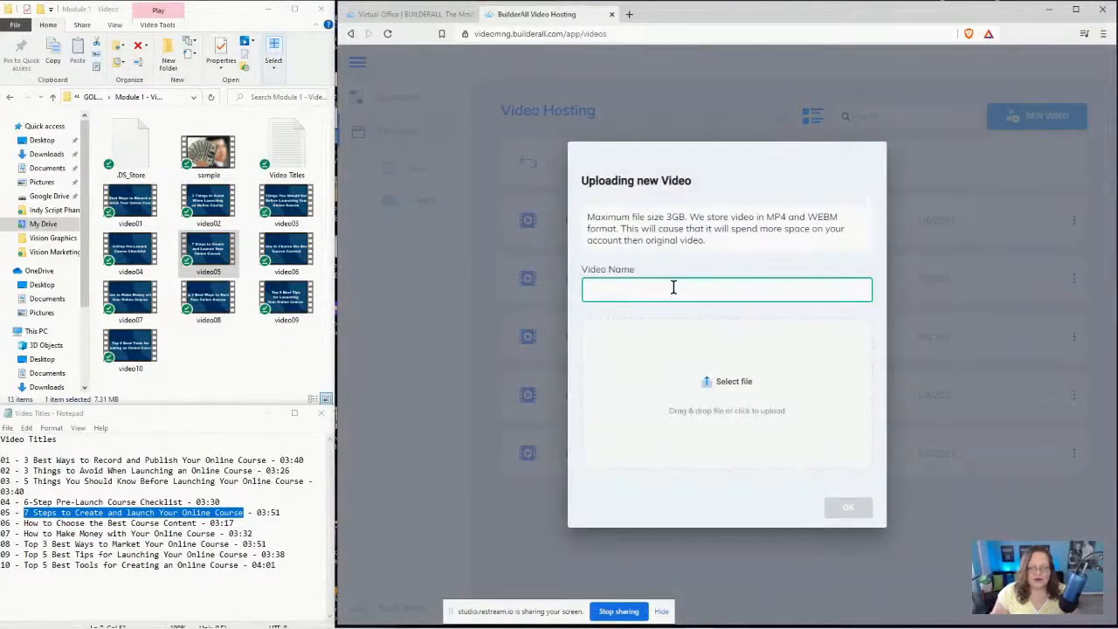
text(Lesson 6:)
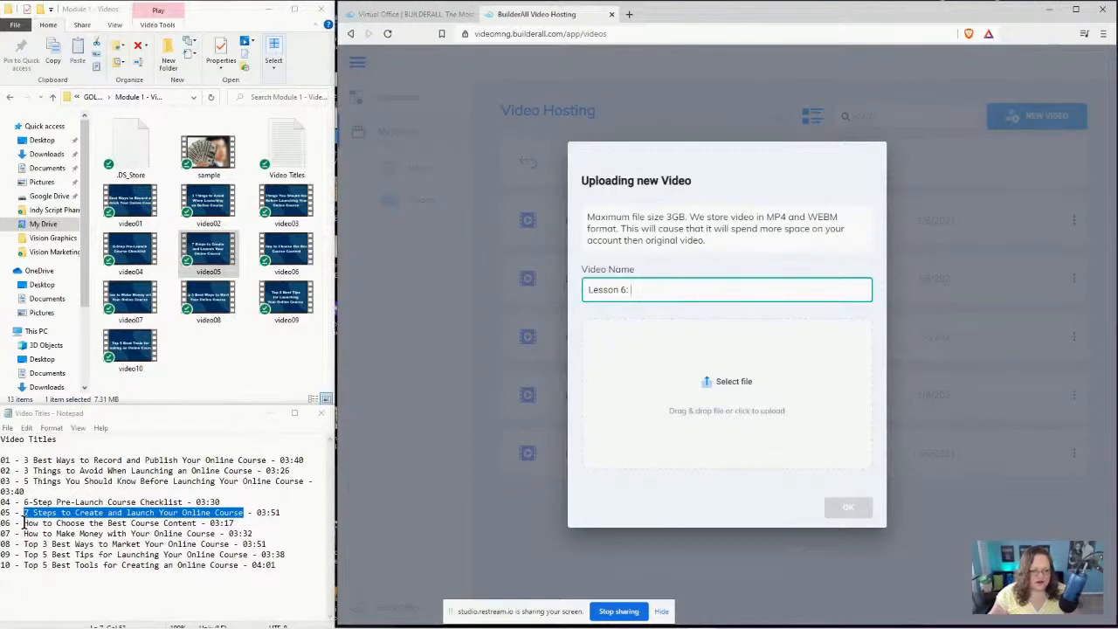
drag(22, 523, 199, 522)
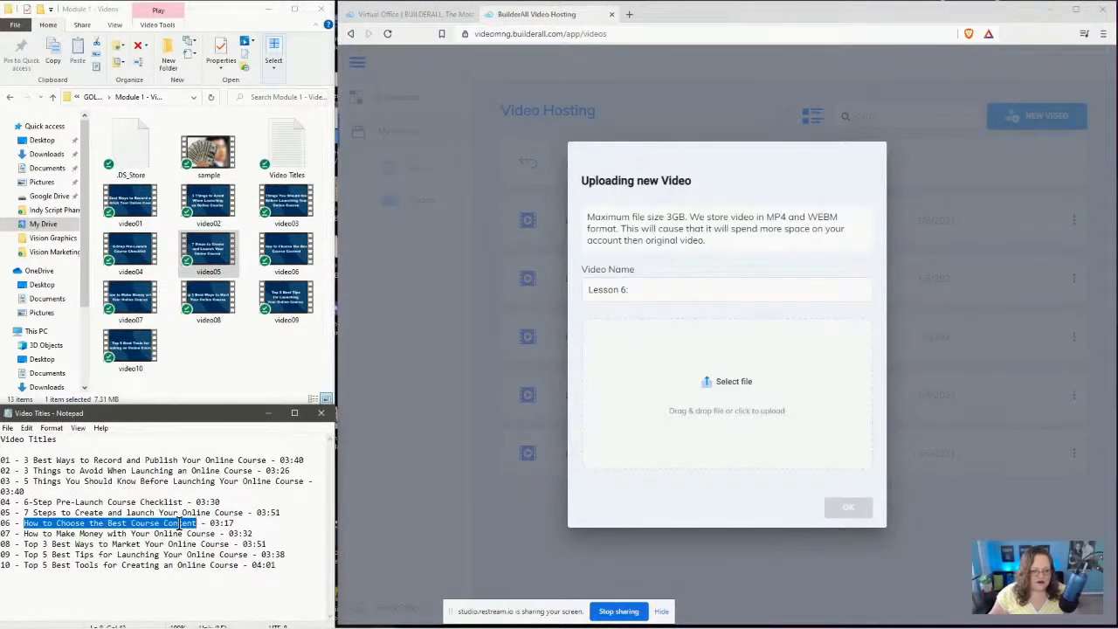
right_click(181, 524)
click(87, 382)
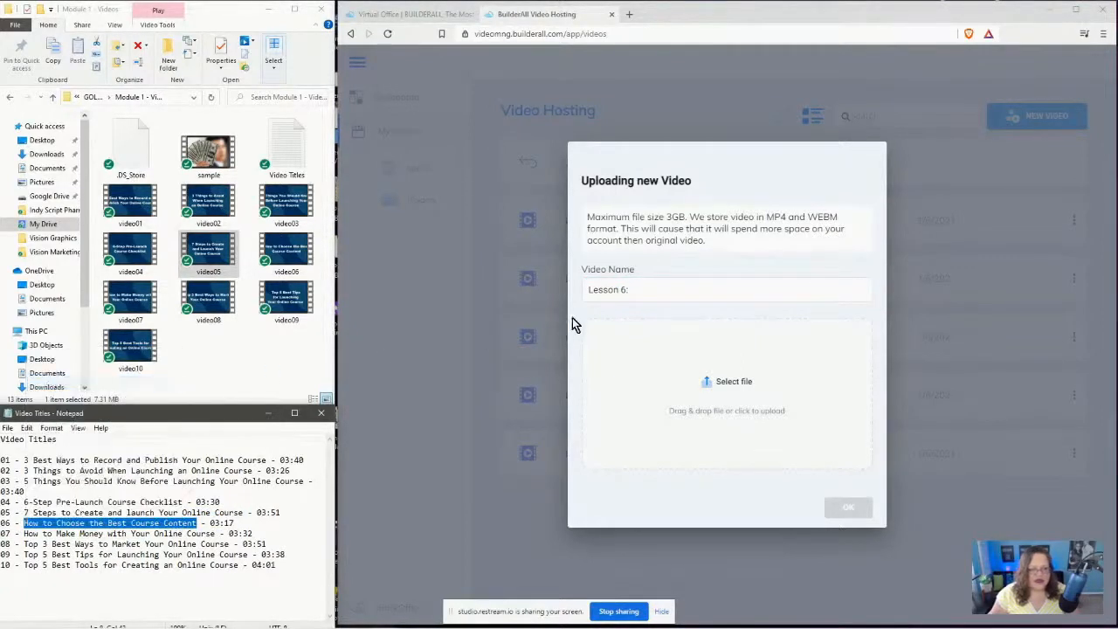
click(644, 291)
key(ctrl+v)
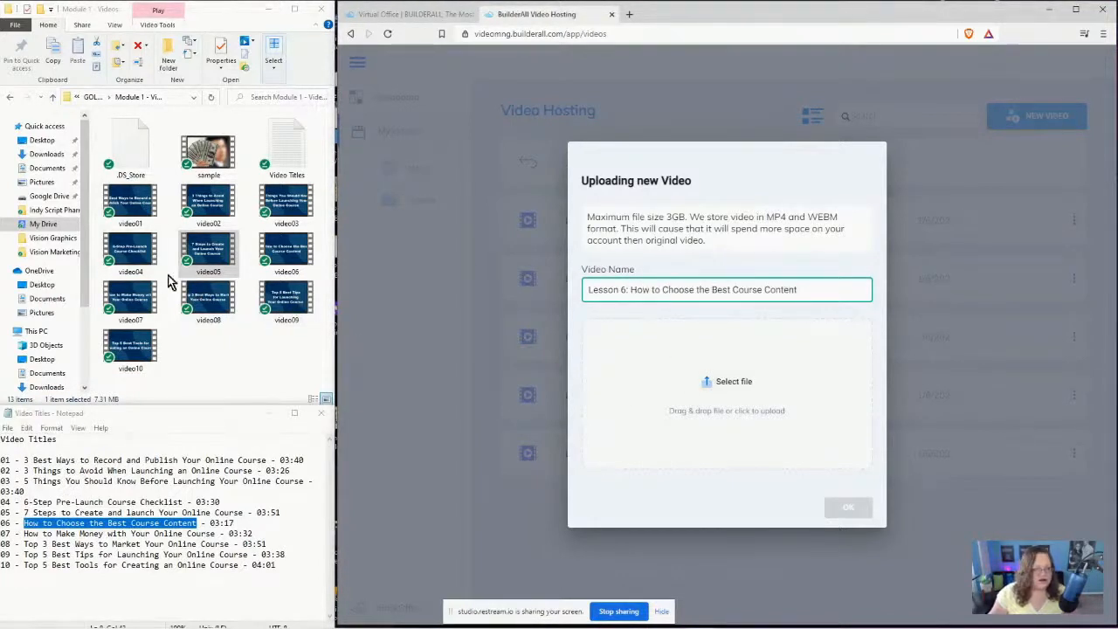
drag(288, 250, 721, 395)
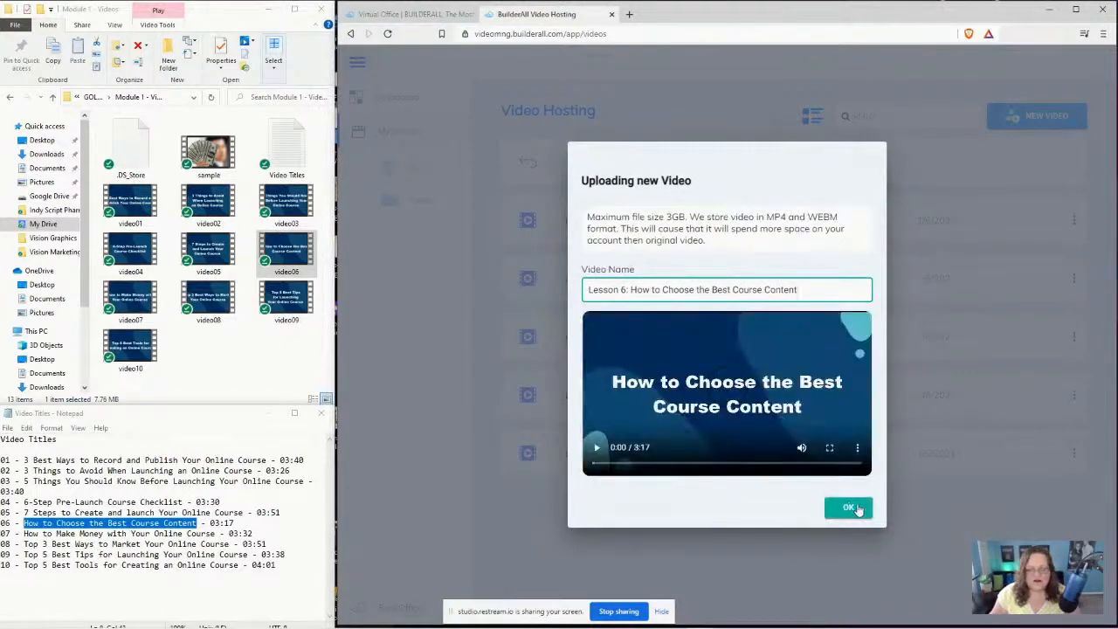
click(850, 505)
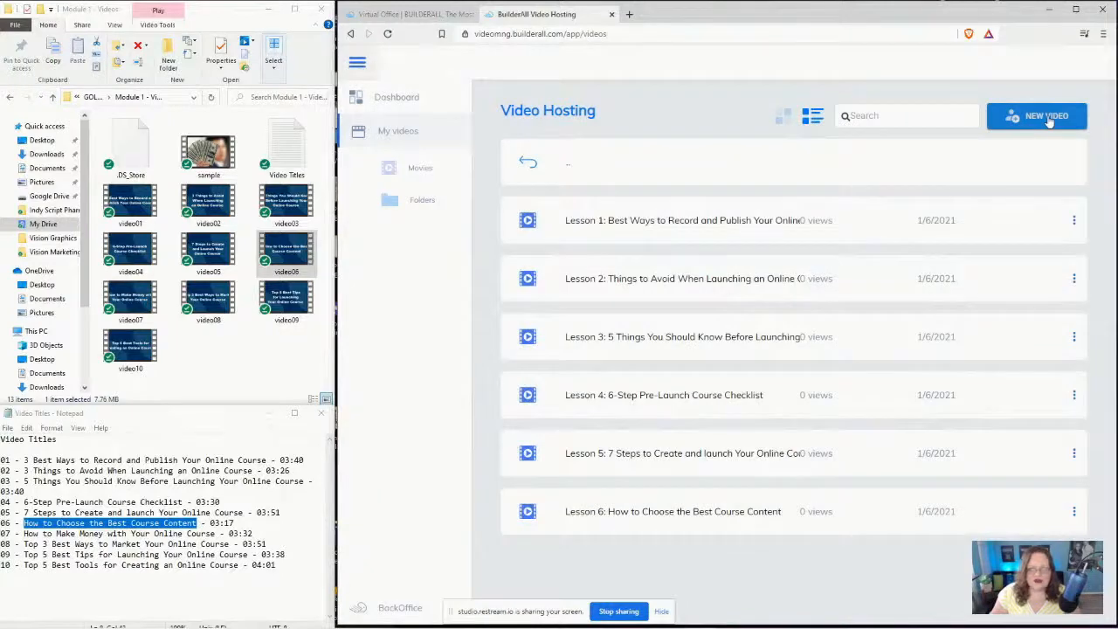
Upload video07 as "Lesson 7: How to Make Money with Your Online Course", copying the title from the Video Titles note
click(1047, 117)
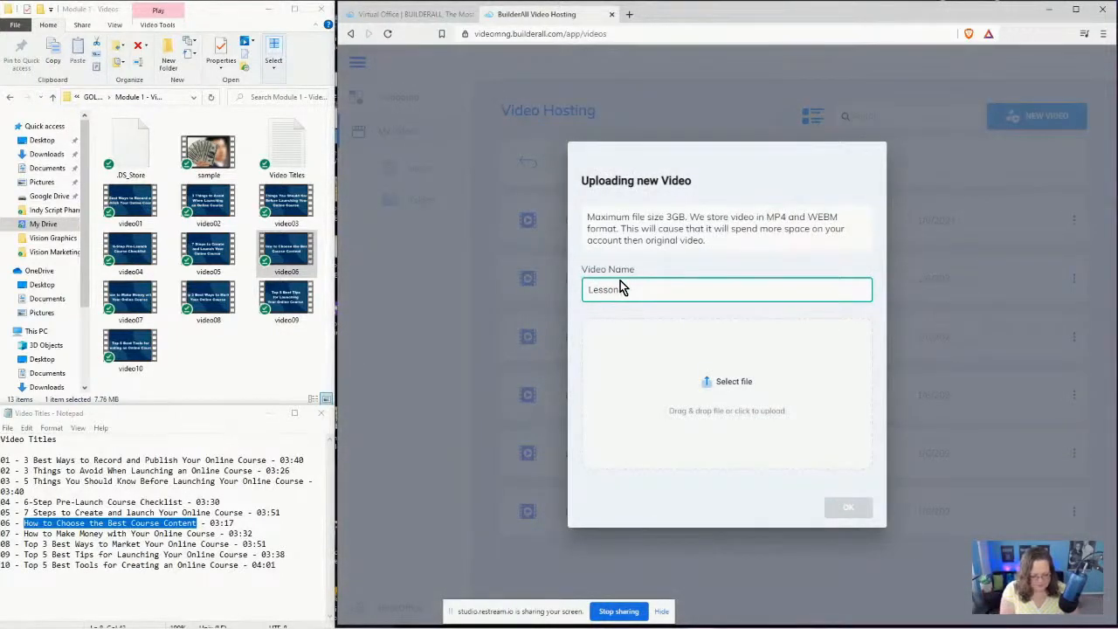
text(Lesson)
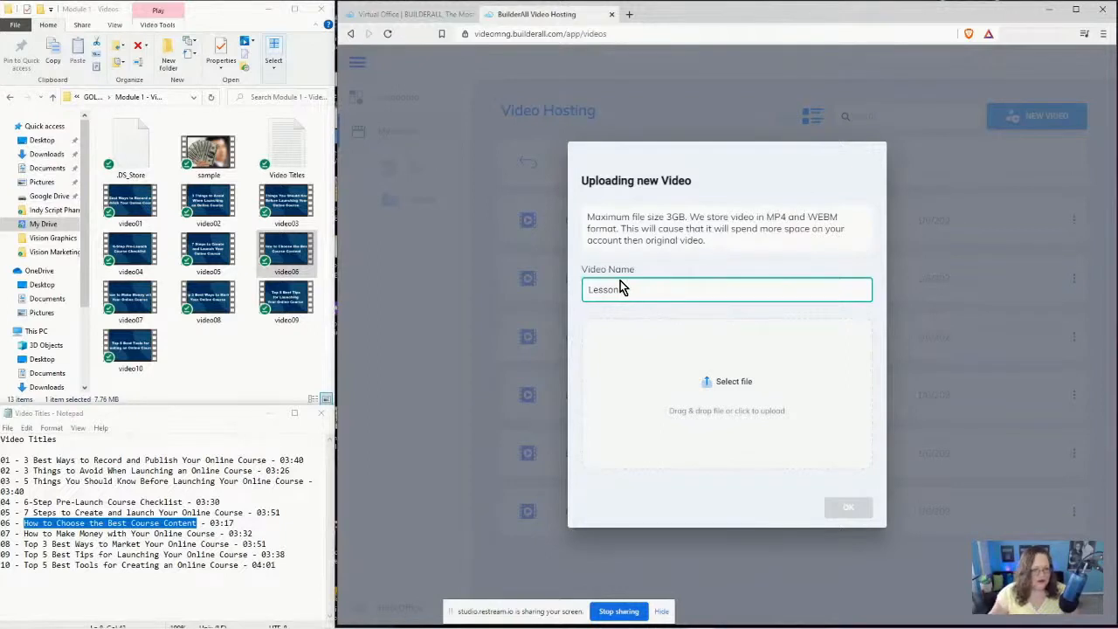
text( 7:)
drag(24, 533, 213, 528)
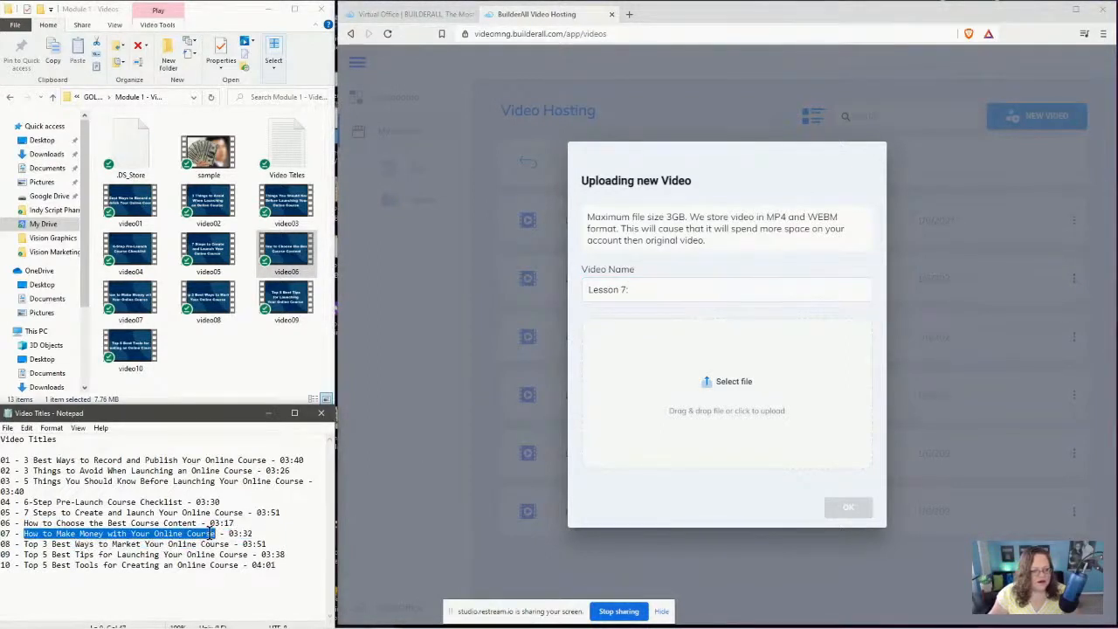
right_click(213, 529)
click(166, 395)
click(657, 289)
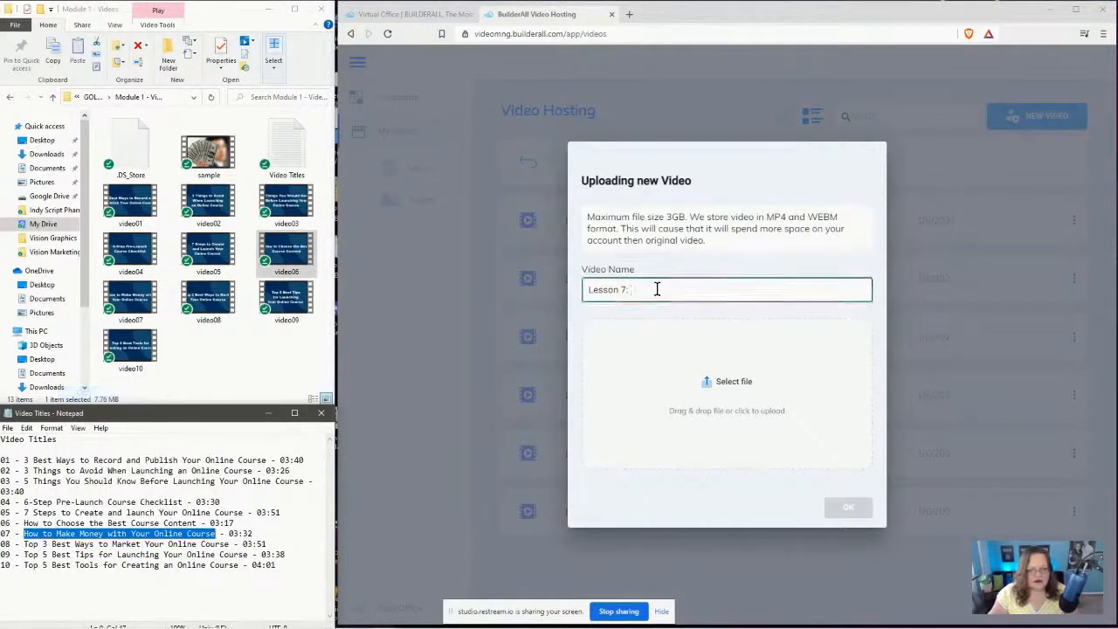
key(ctrl+v)
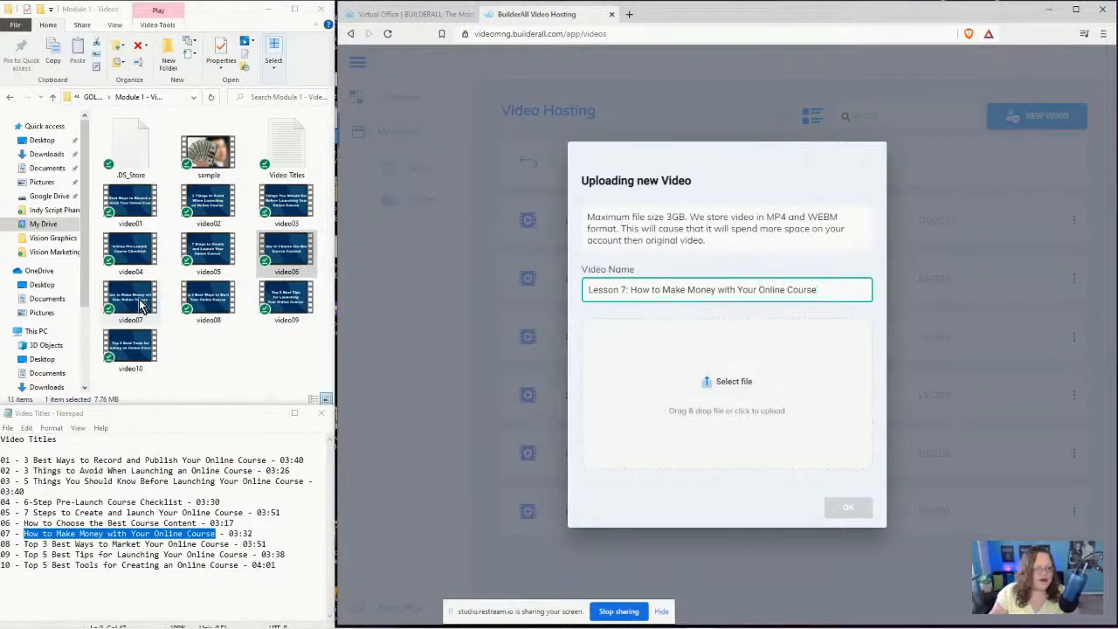
drag(140, 304, 731, 392)
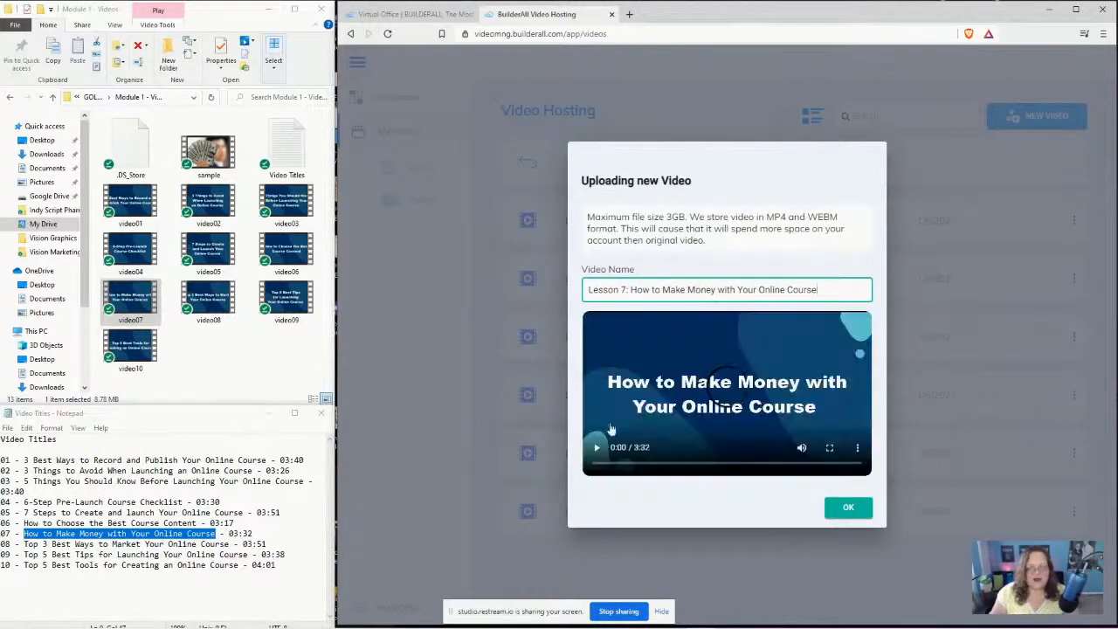
click(849, 509)
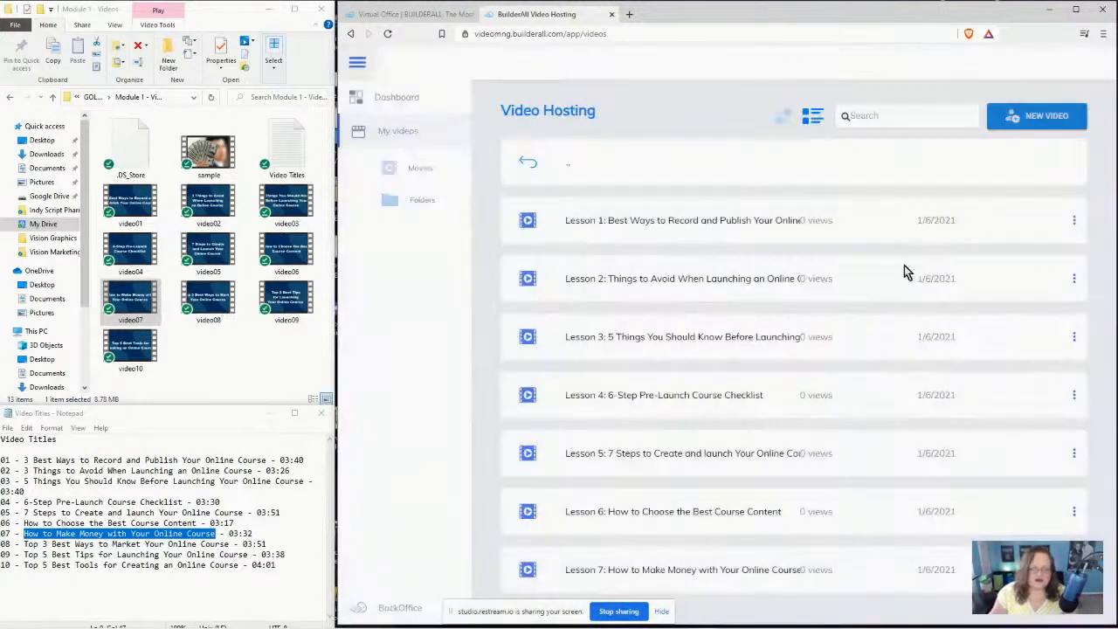
Upload video08 as "Lesson 8: Top 3 Best Ways to Market Your Online Course", copying the title from the Video Titles note
click(1052, 122)
click(650, 287)
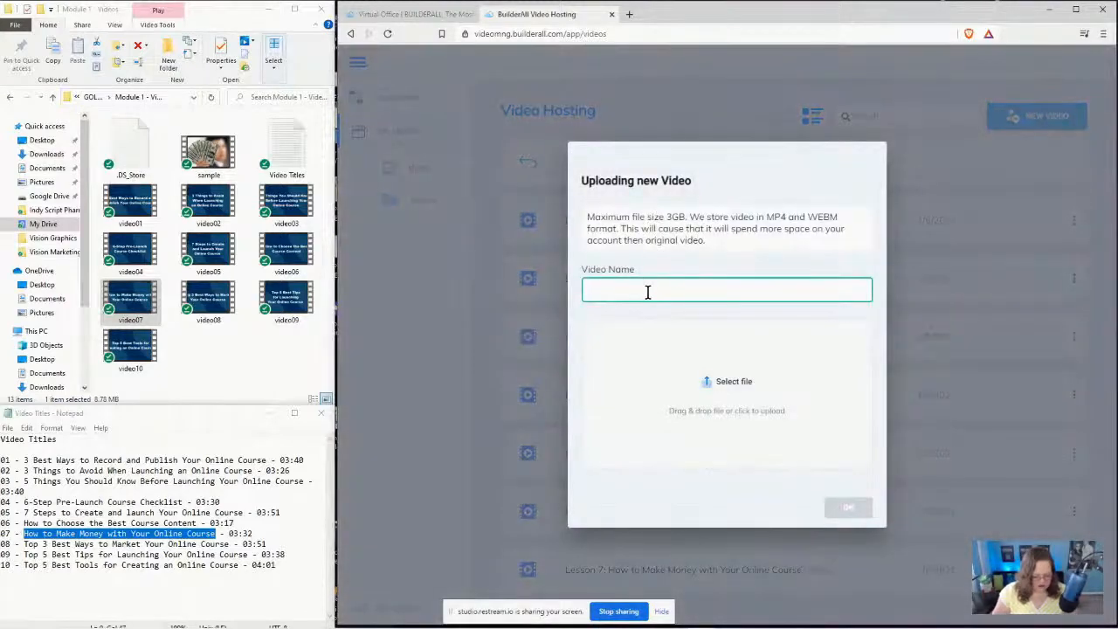
text(Lesson 8:)
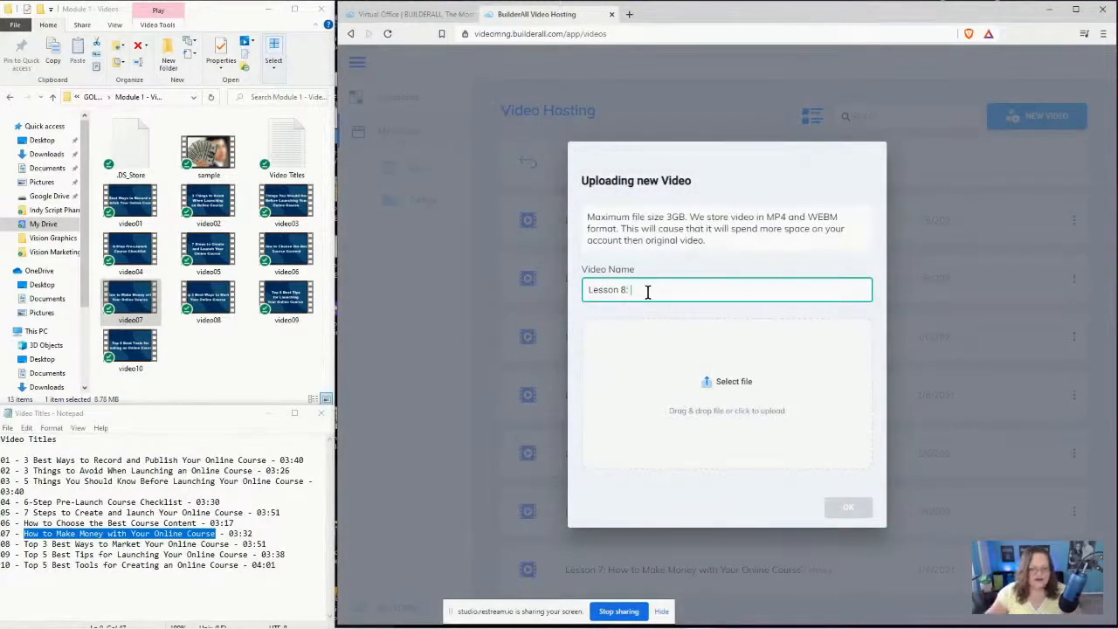
double_click(35, 544)
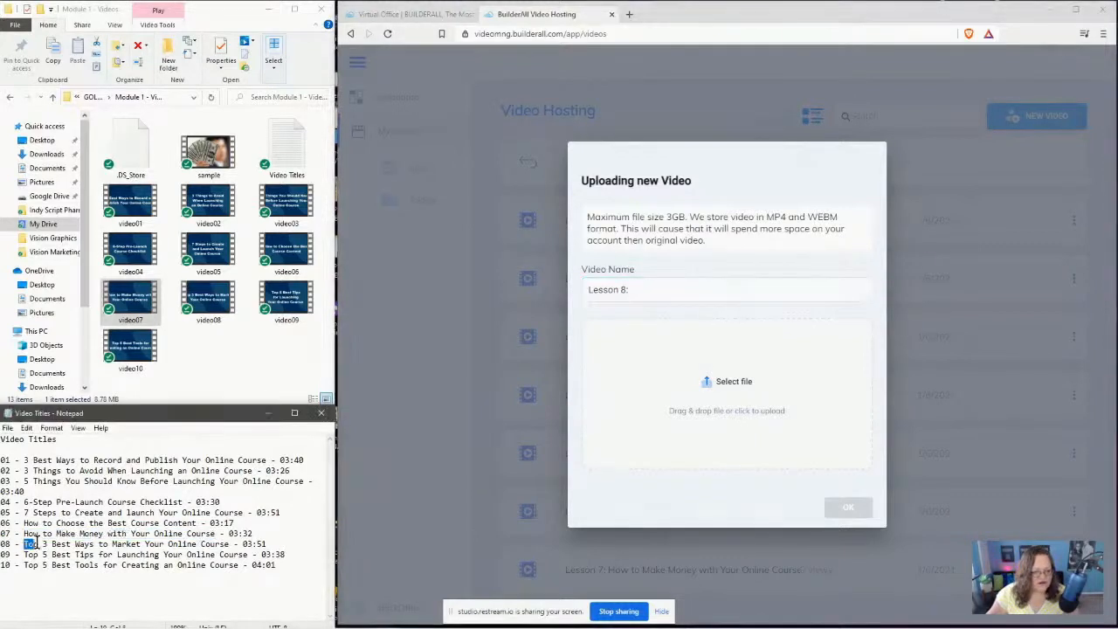
drag(35, 543, 229, 545)
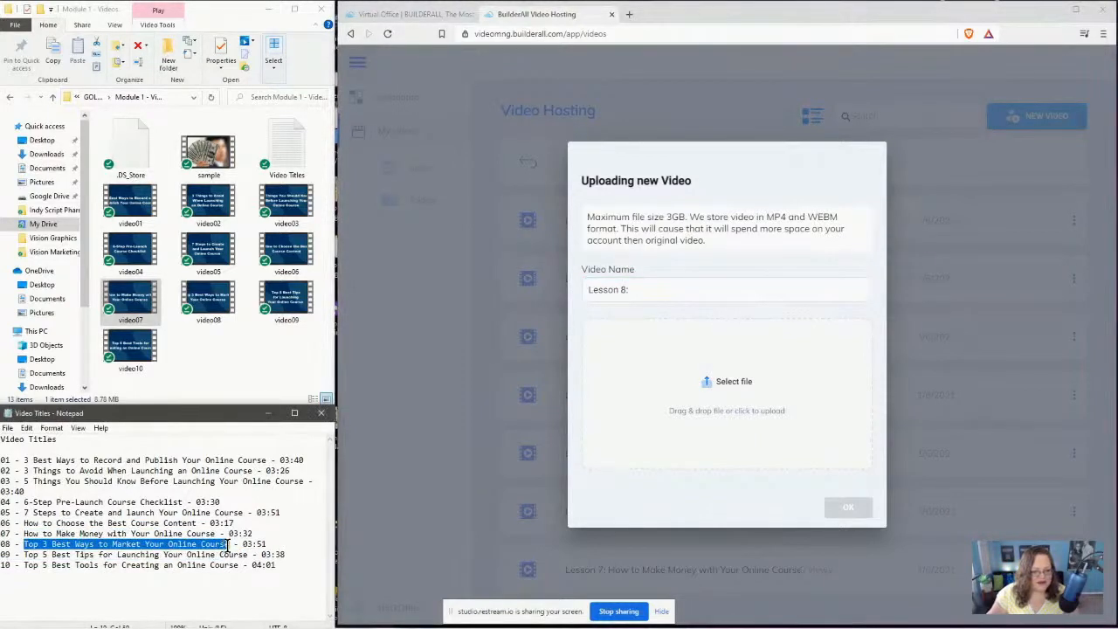
right_click(217, 547)
click(167, 408)
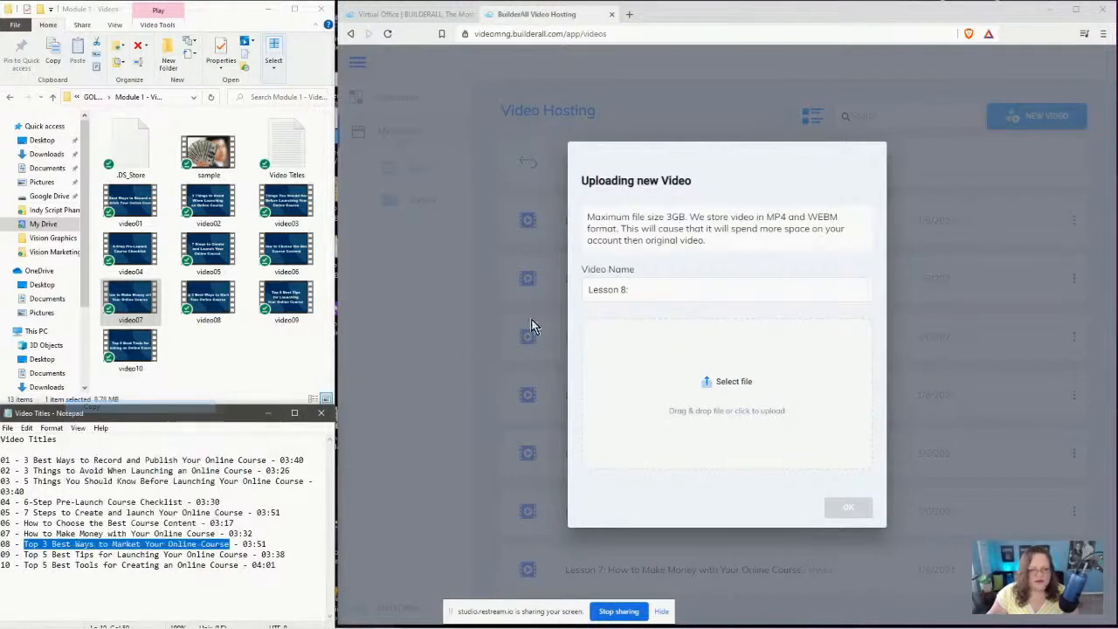
click(670, 289)
key(ctrl+v)
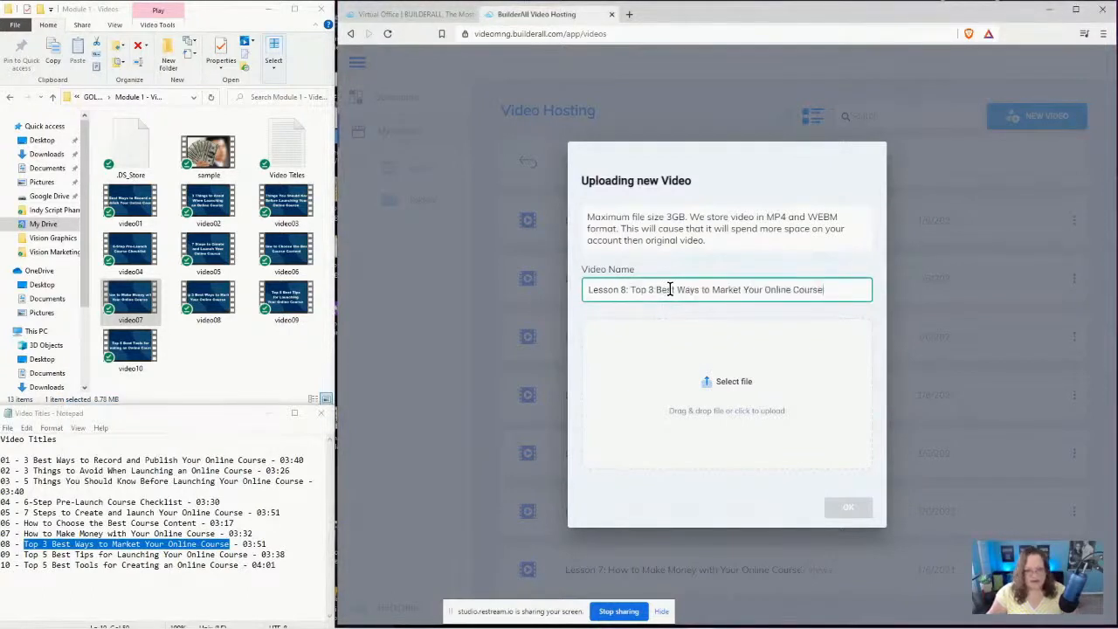
click(219, 314)
drag(218, 314, 730, 394)
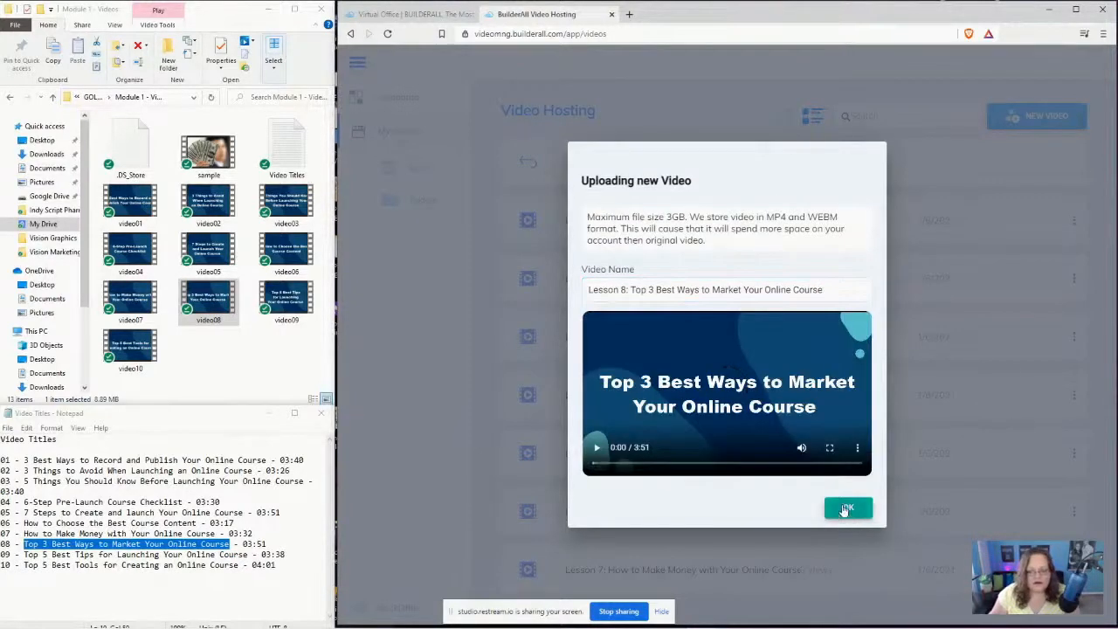
click(844, 509)
Upload video09 as "Lesson 9: Top 5 Best Tips for Launching Your Online Course", copying the title from the Video Titles note
scroll(1078, 335, down, 1)
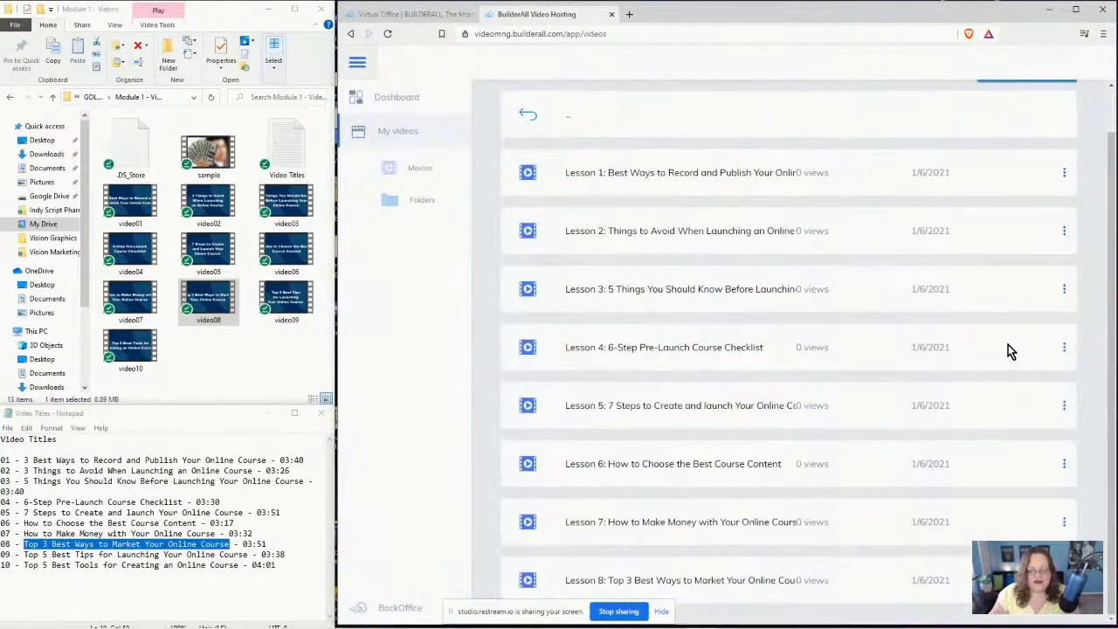
scroll(1008, 344, up, 1)
click(1025, 117)
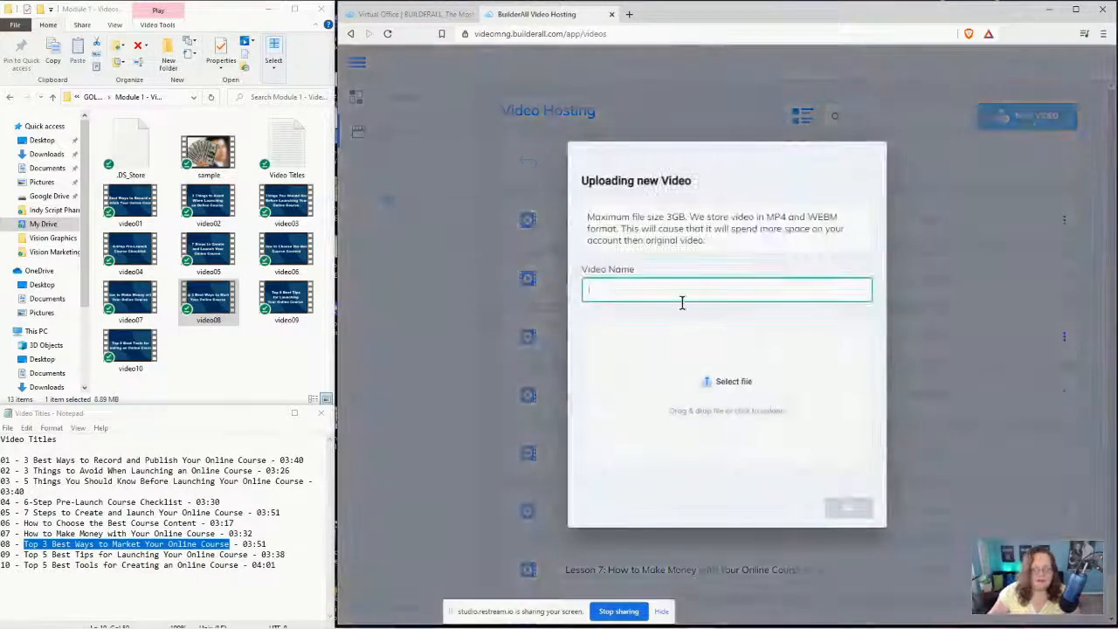
text(Le)
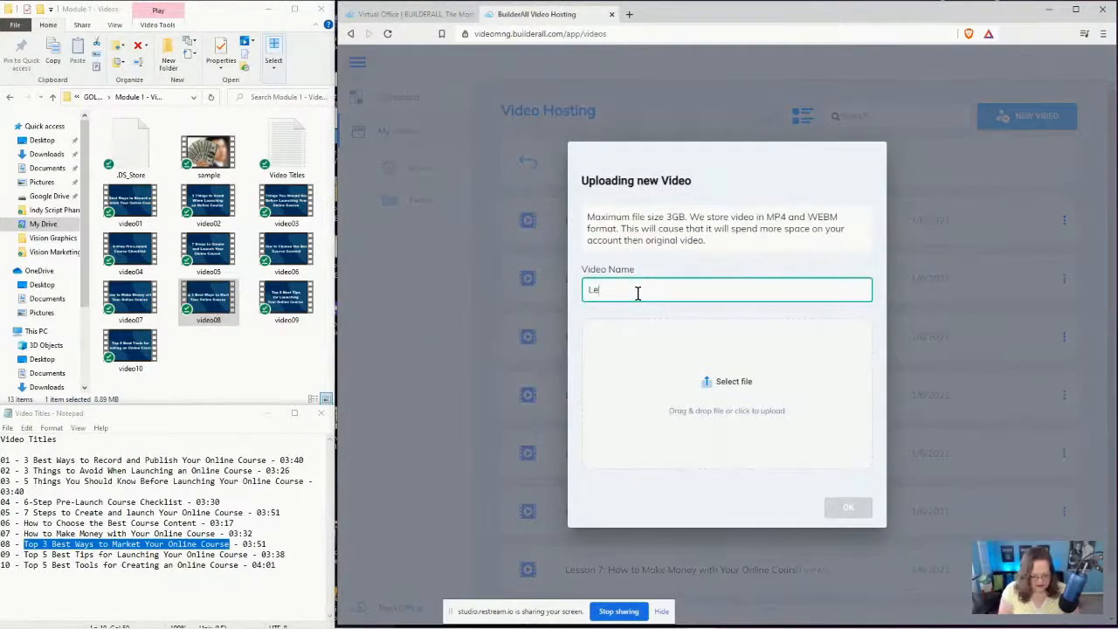
text(sson 9:)
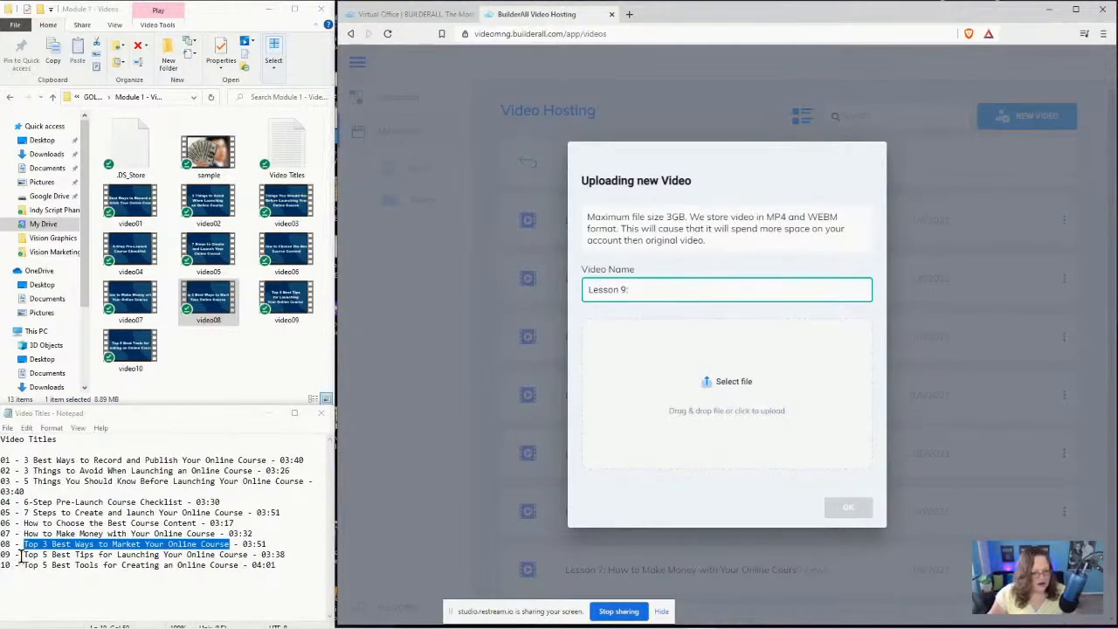
drag(24, 554, 246, 556)
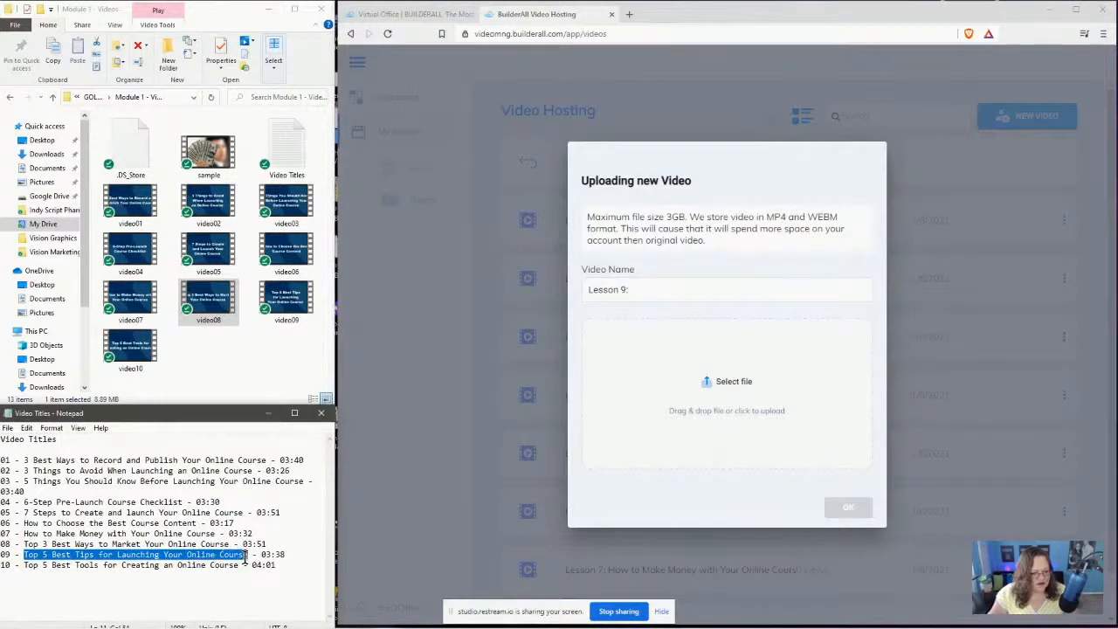
right_click(246, 556)
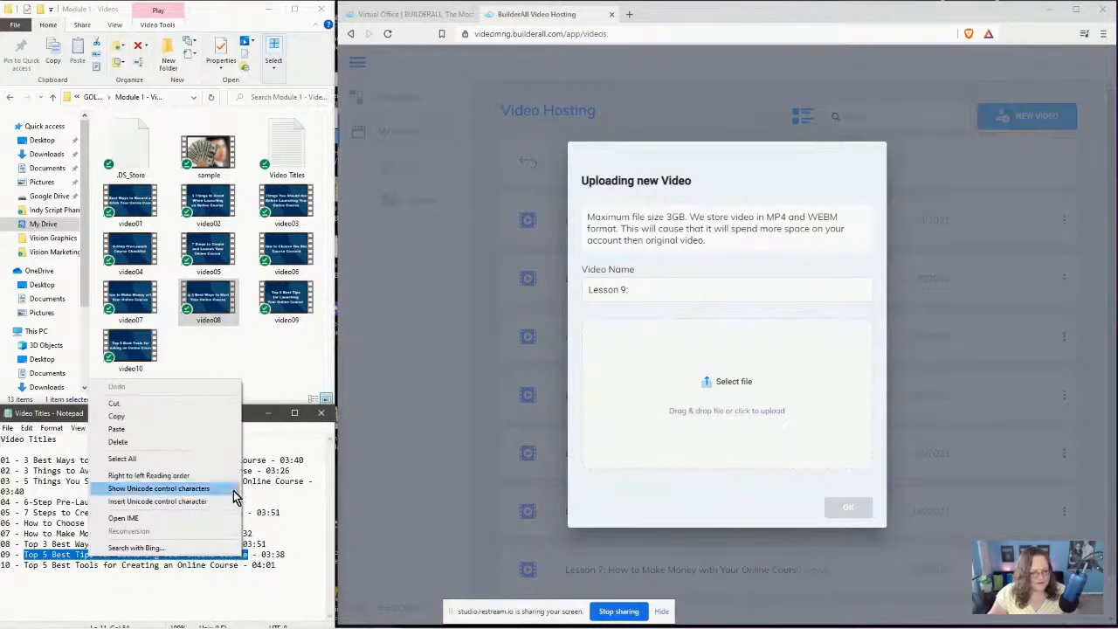
click(200, 417)
click(667, 295)
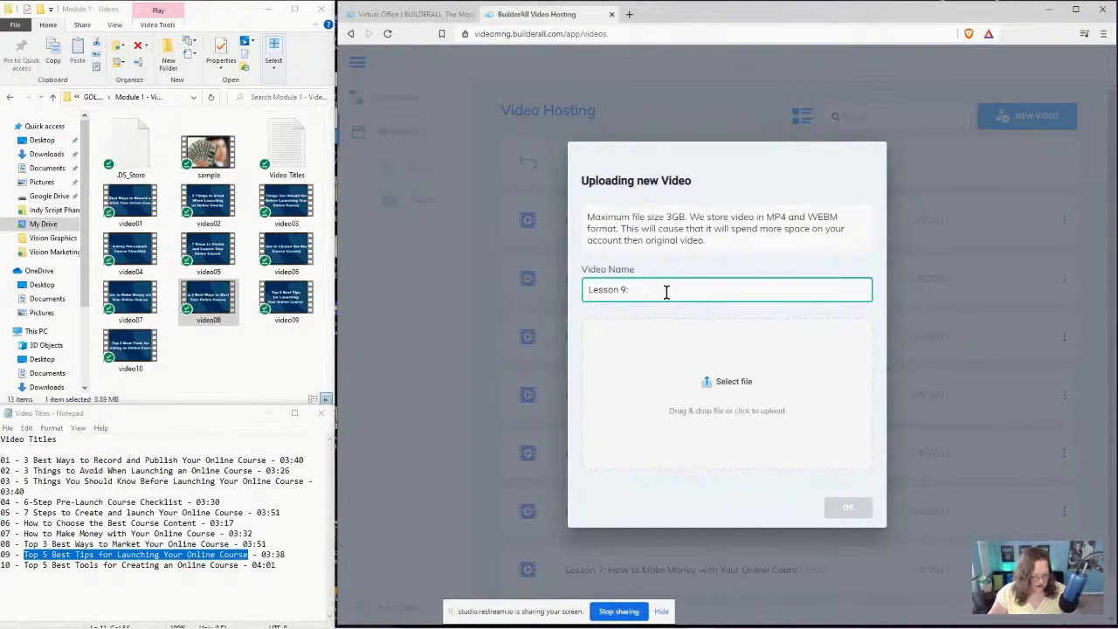
key(ctrl+v)
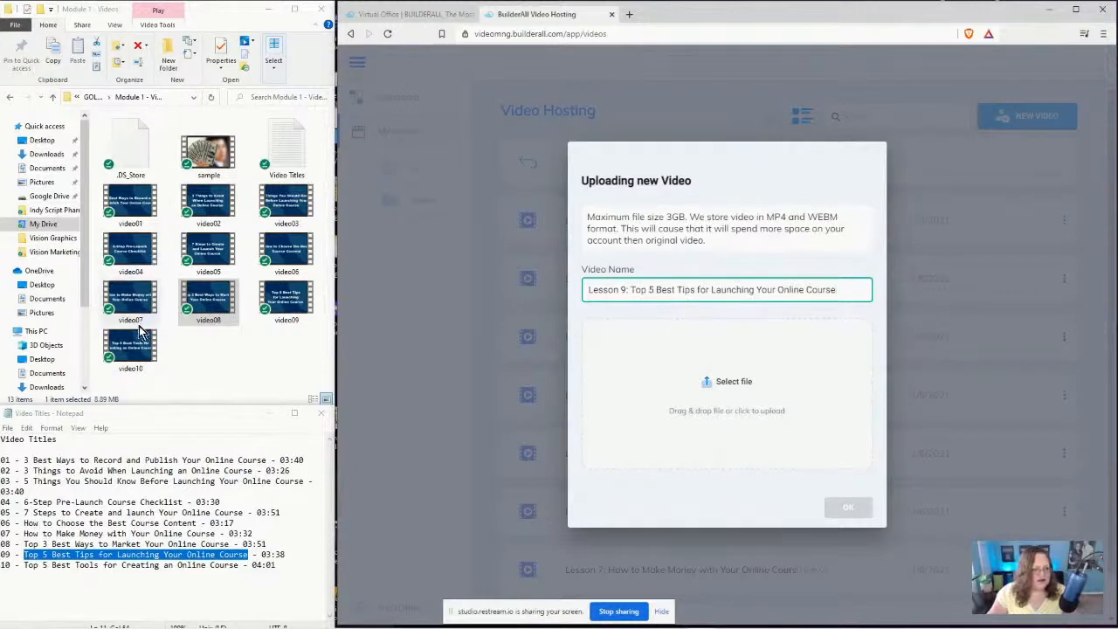
drag(286, 301, 719, 387)
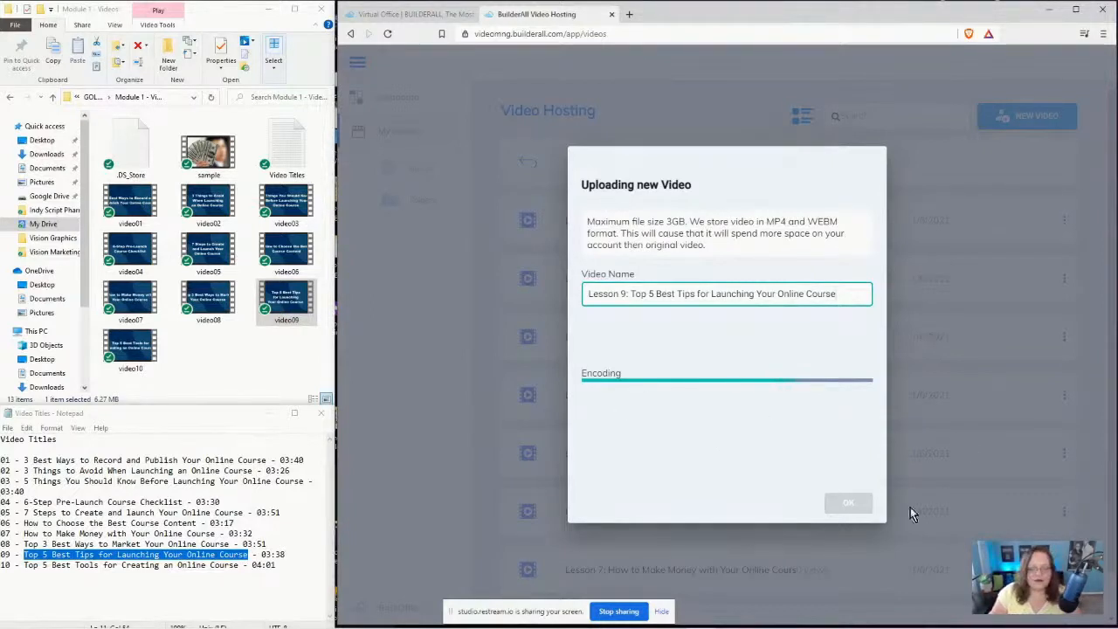
click(848, 510)
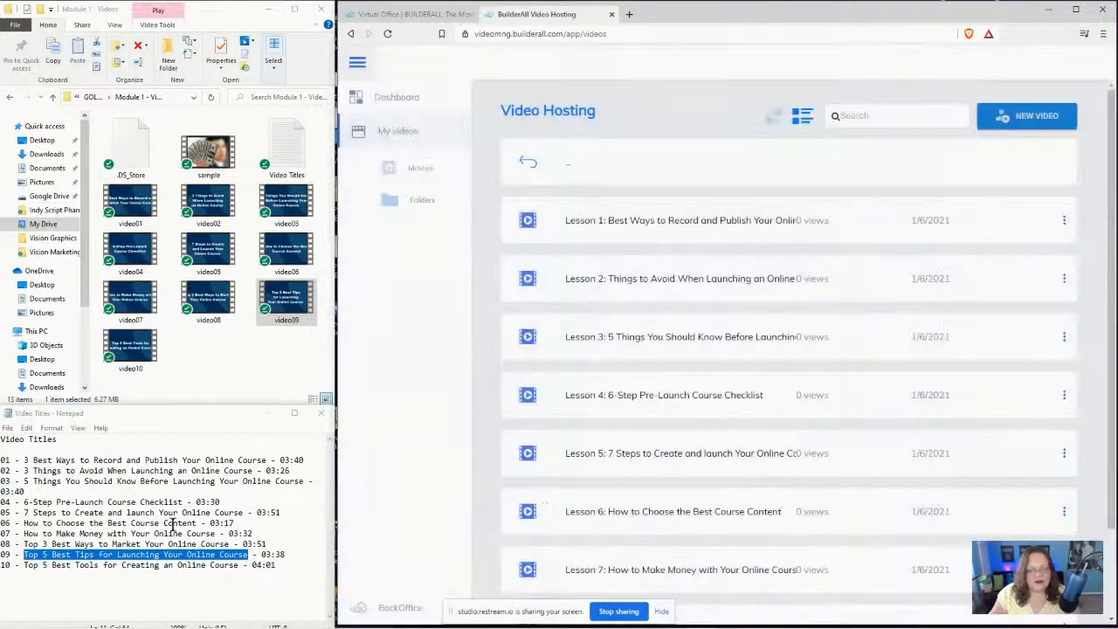
Upload video10 as "Lesson 10: Top 5 Best Tools for Creating an Online Course", copying the title from the Video Titles note
click(1031, 116)
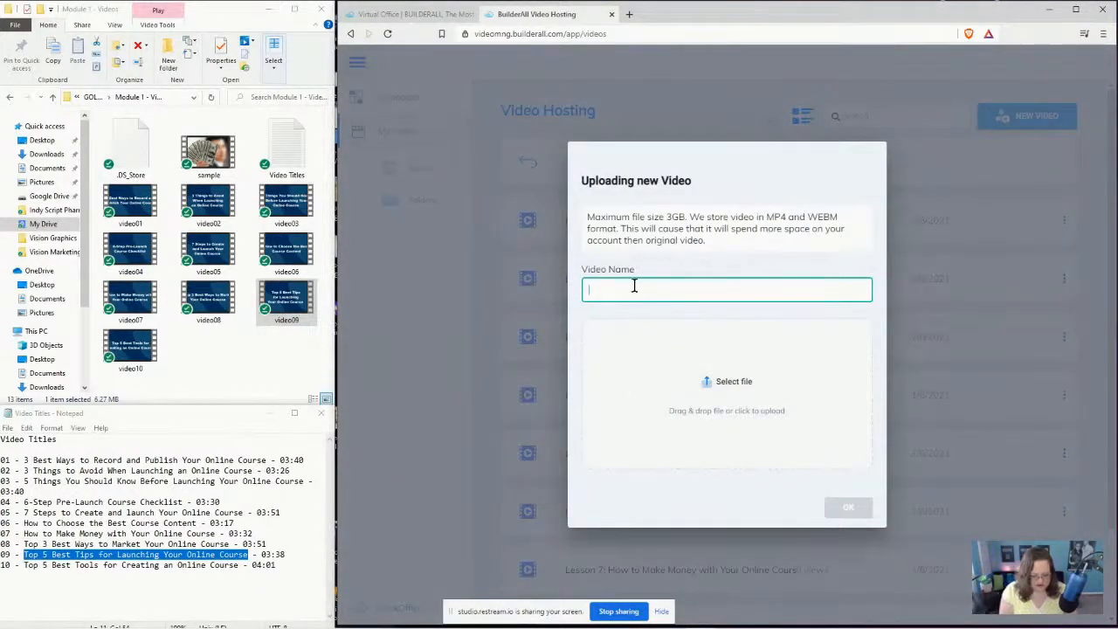
text(Lesson 10)
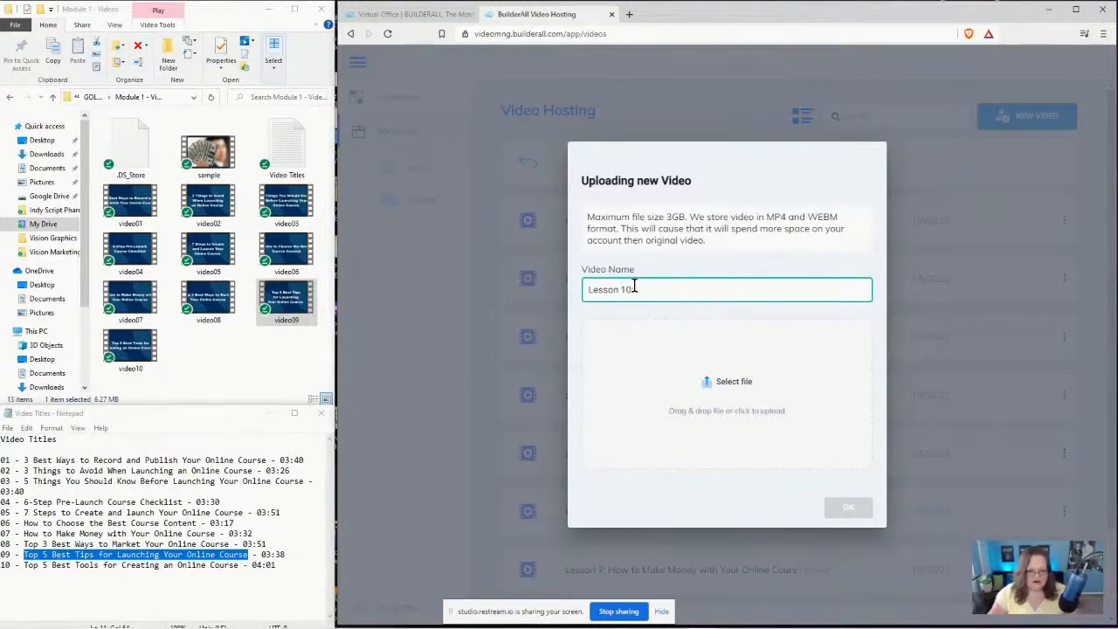
text(:)
drag(24, 565, 236, 569)
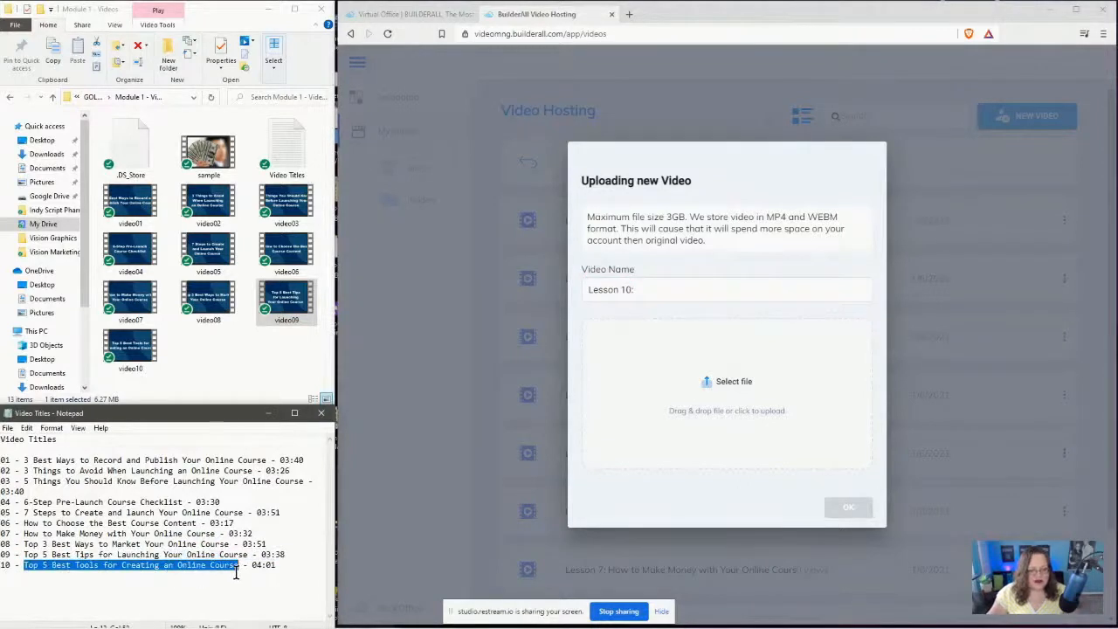
right_click(230, 567)
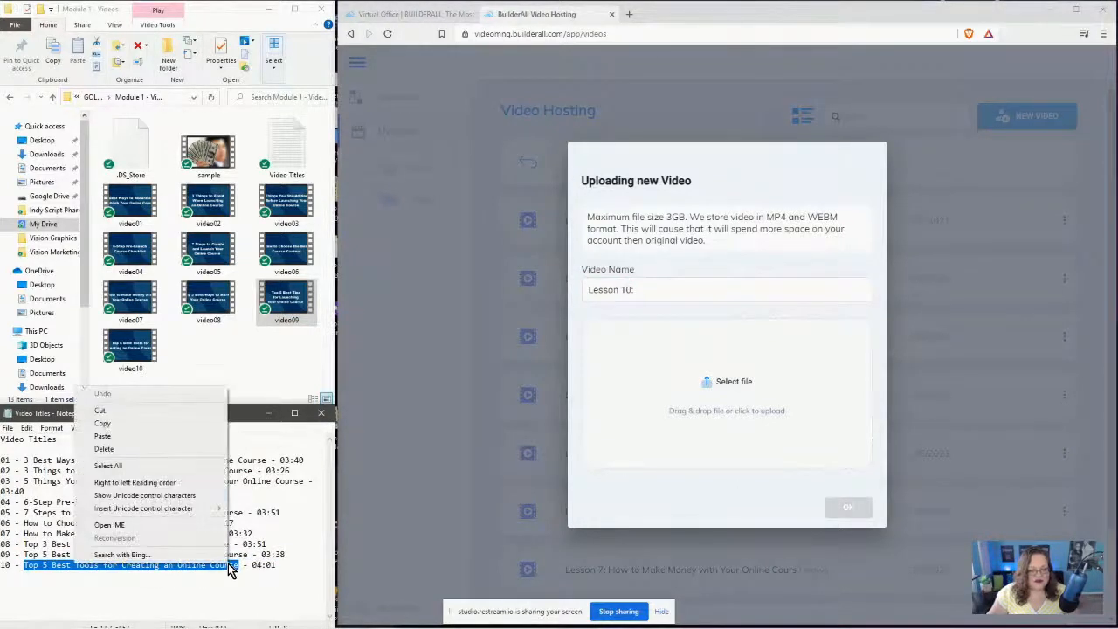
click(160, 423)
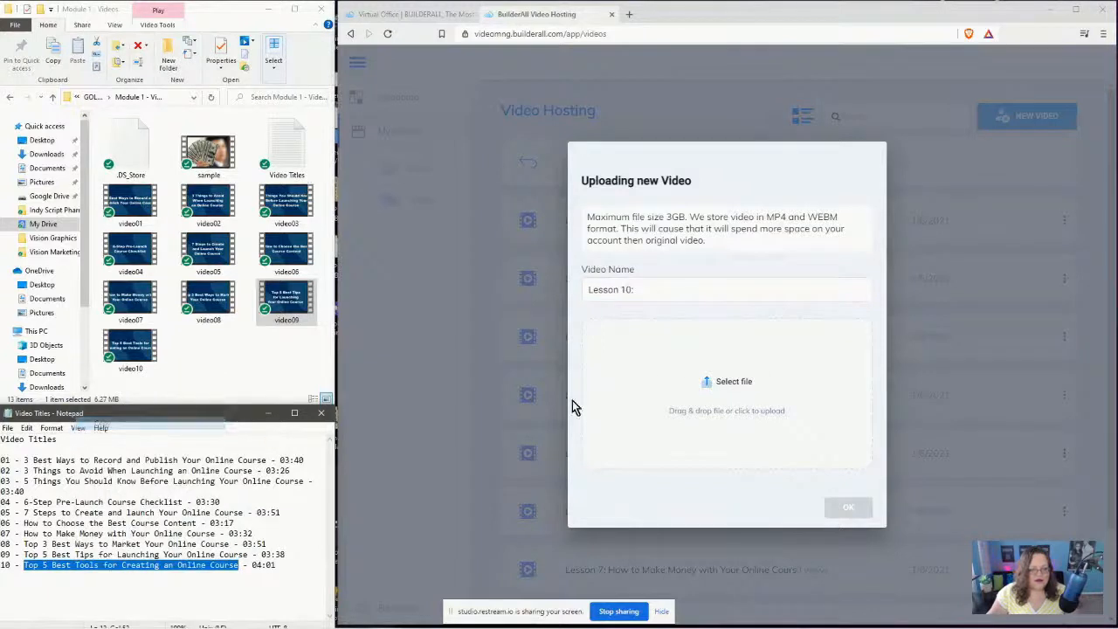
click(665, 289)
key(ctrl+v)
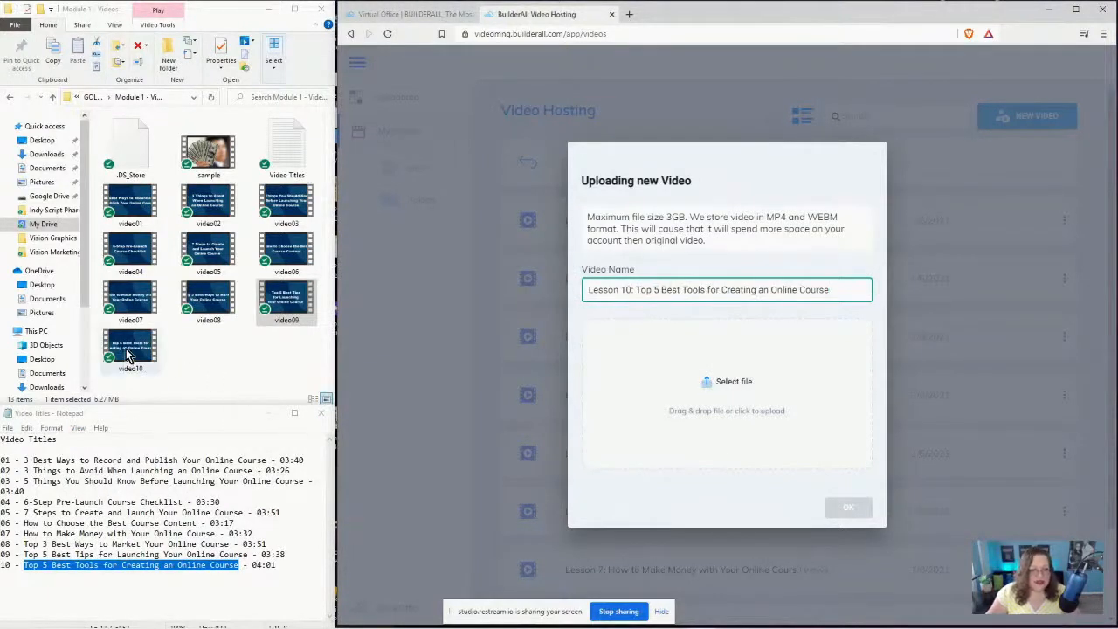
drag(127, 354, 725, 396)
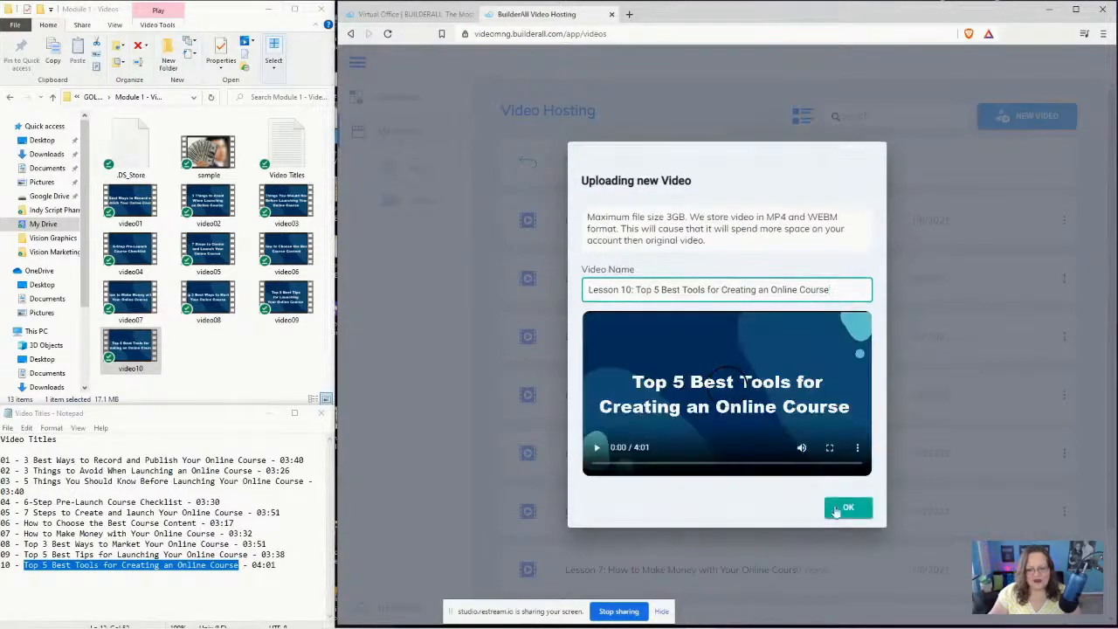
click(848, 503)
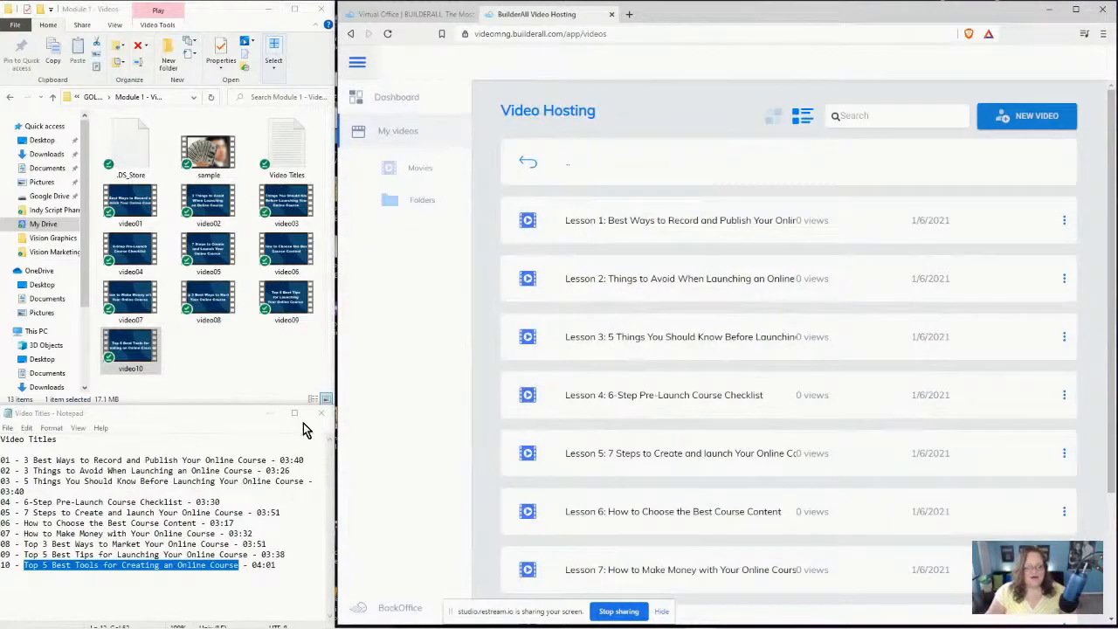
Close the Video Titles note and the Module 1 folder window, and maximize the browser to review the uploaded lessons
click(322, 415)
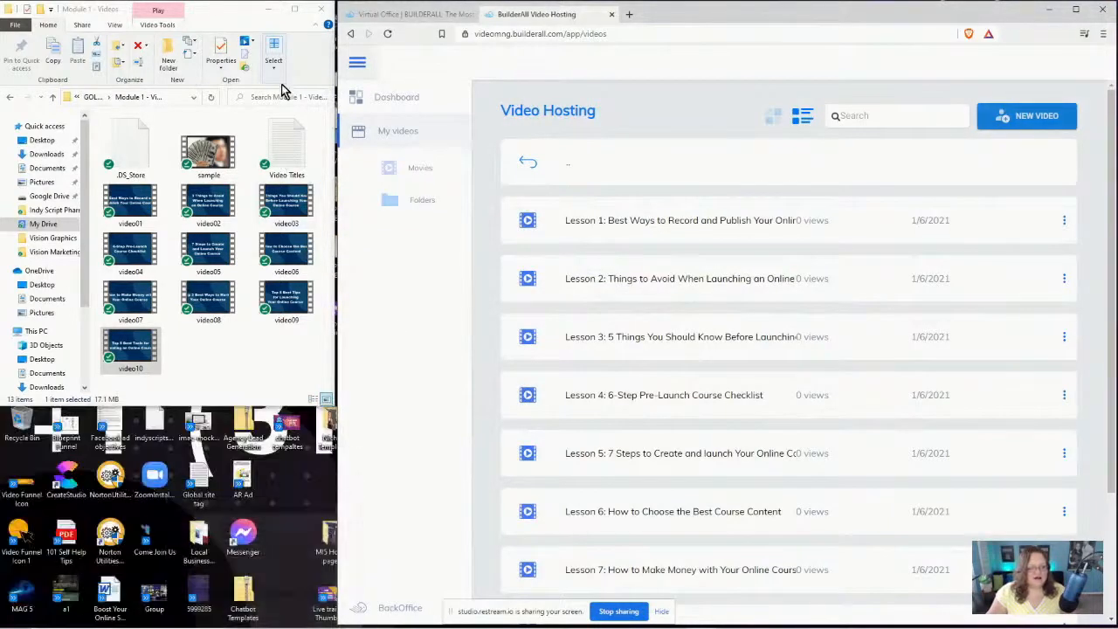
click(320, 10)
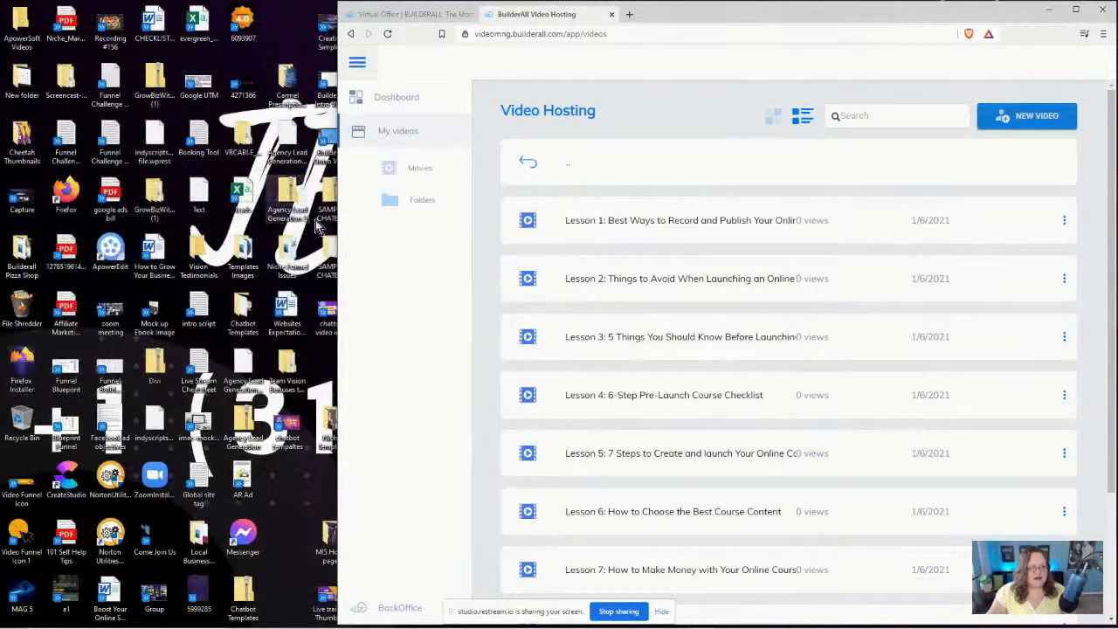
click(1075, 9)
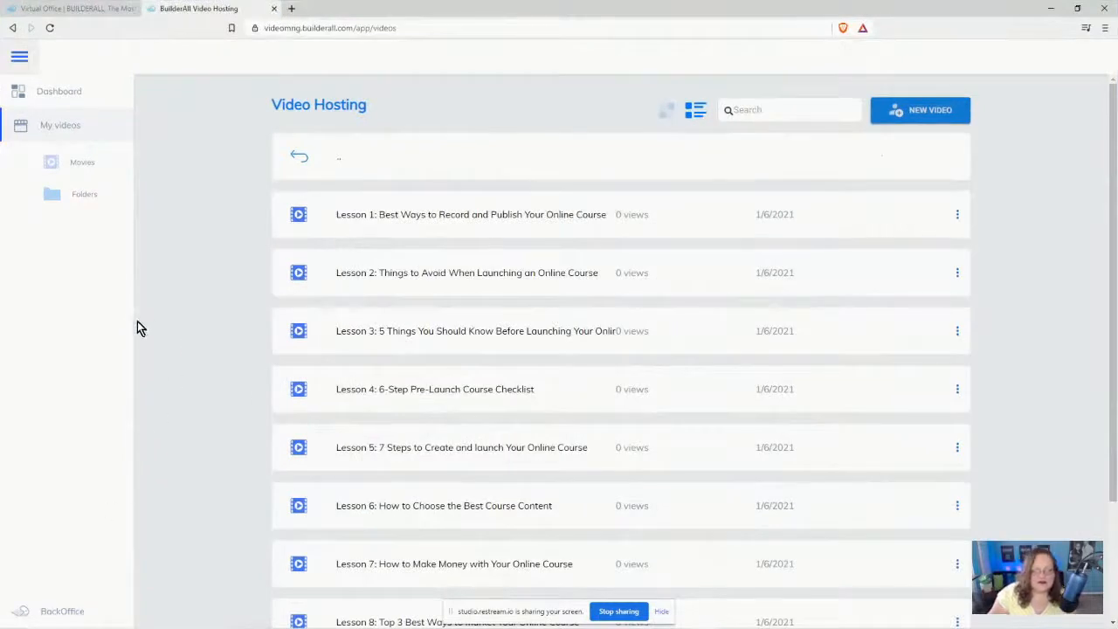
scroll(180, 416, down, 2)
scroll(188, 458, up, 2)
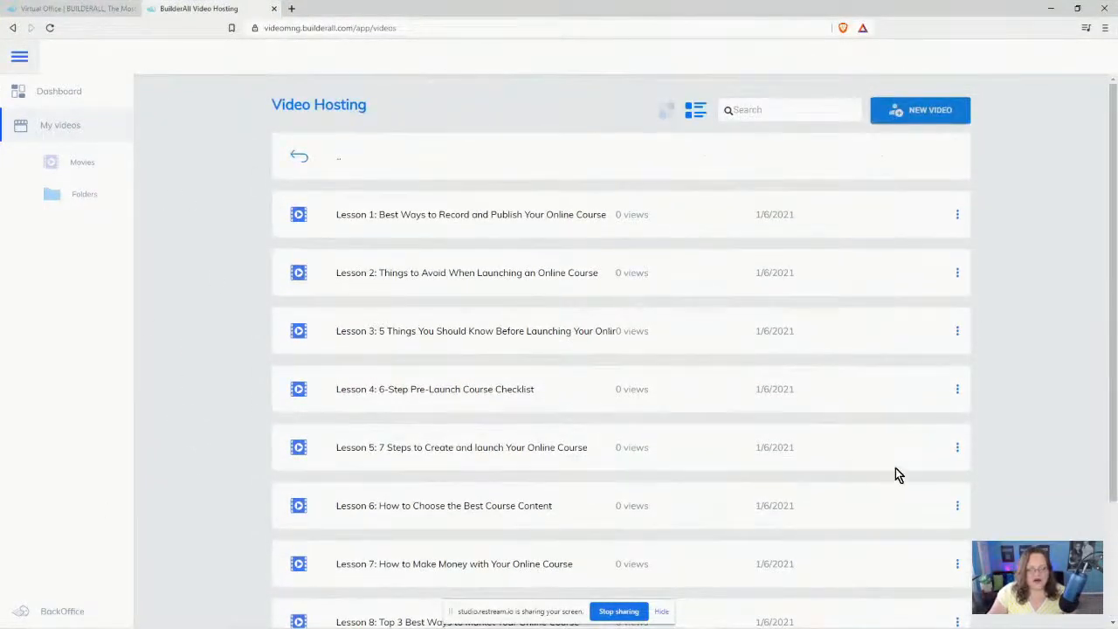
Go back to the main Video Hosting list and look over the course folders and the videos outside them
click(297, 157)
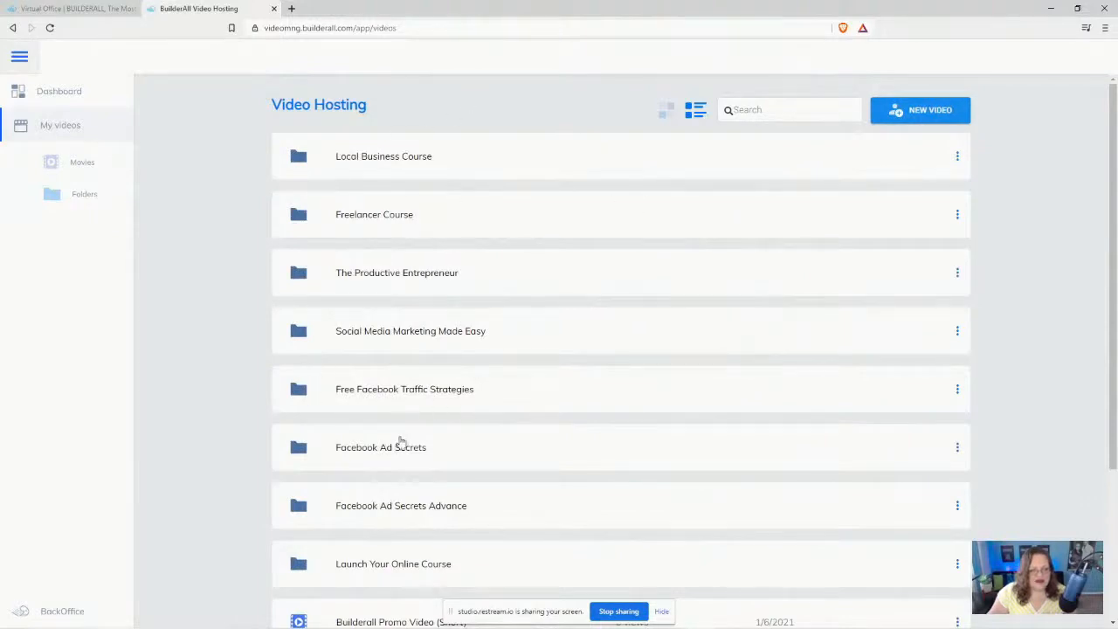
scroll(412, 437, down, 1)
scroll(420, 428, down, 1)
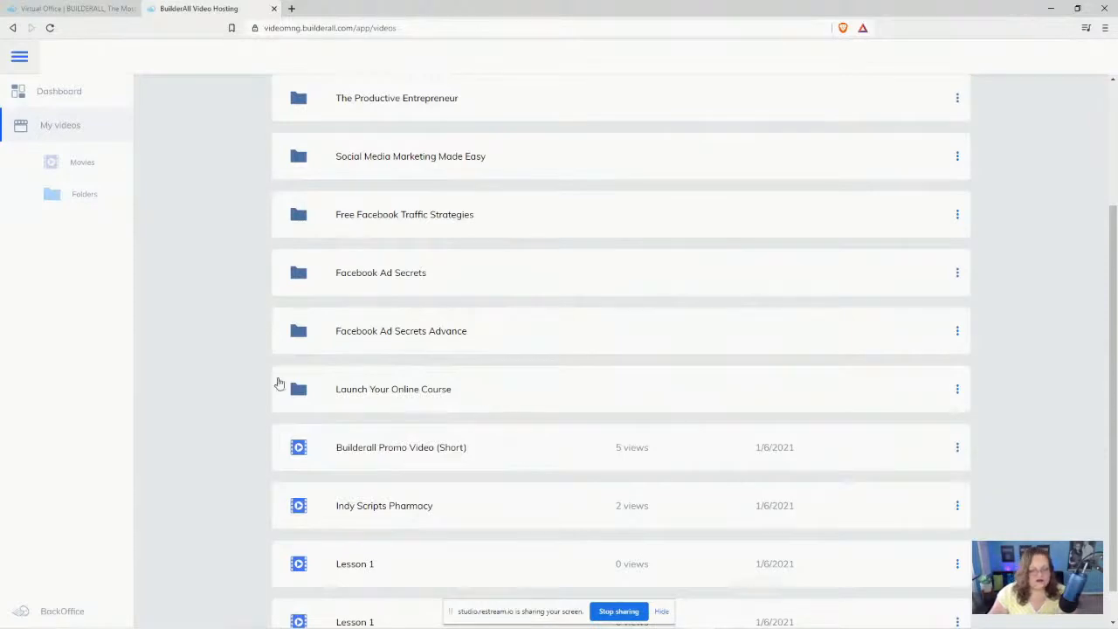
scroll(175, 367, up, 1)
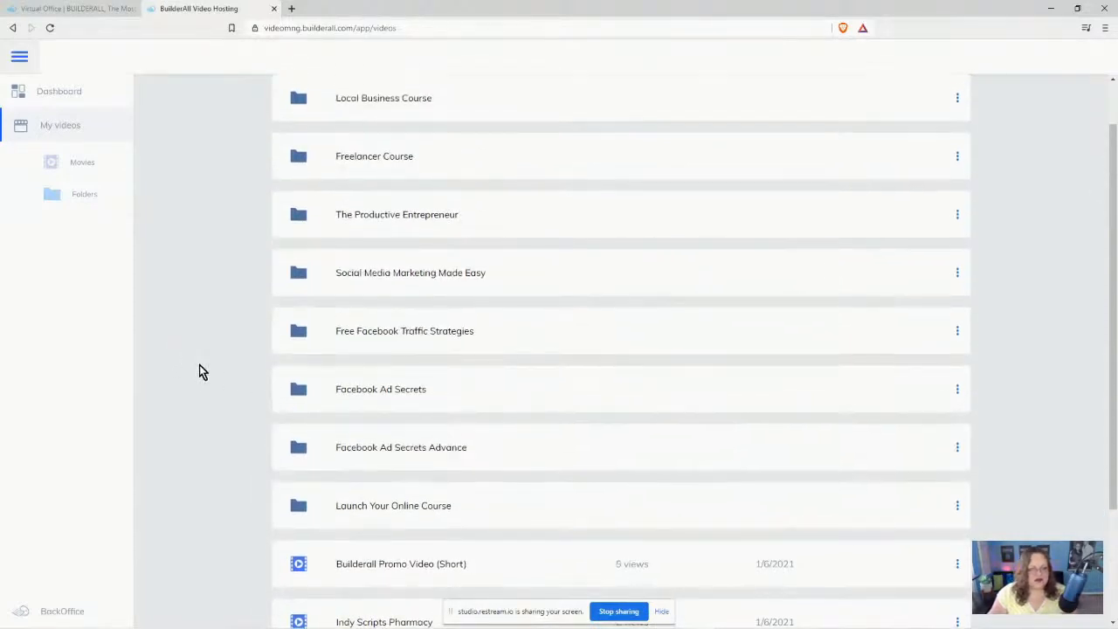
Reopen the Launch Your Online Course folder and open the video options of Lesson 1
click(464, 516)
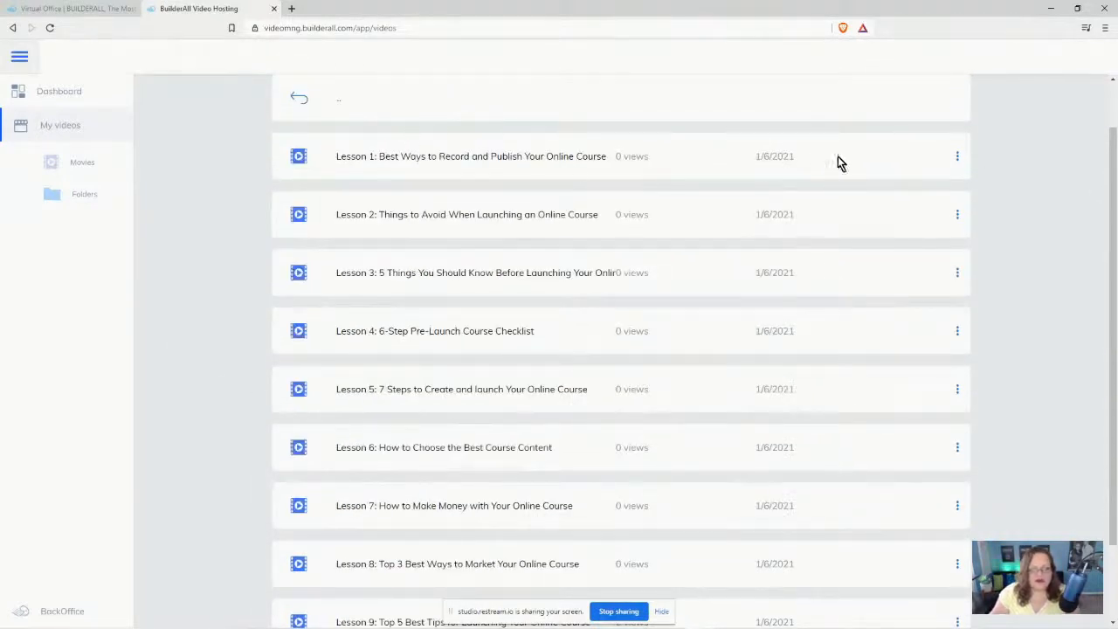
click(957, 157)
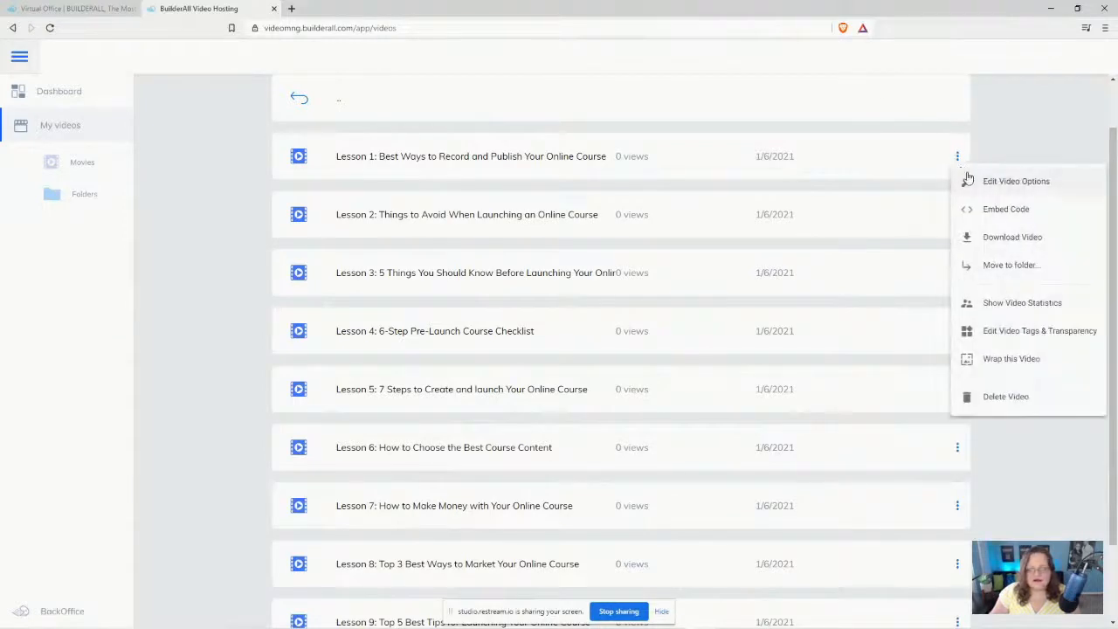
click(1022, 182)
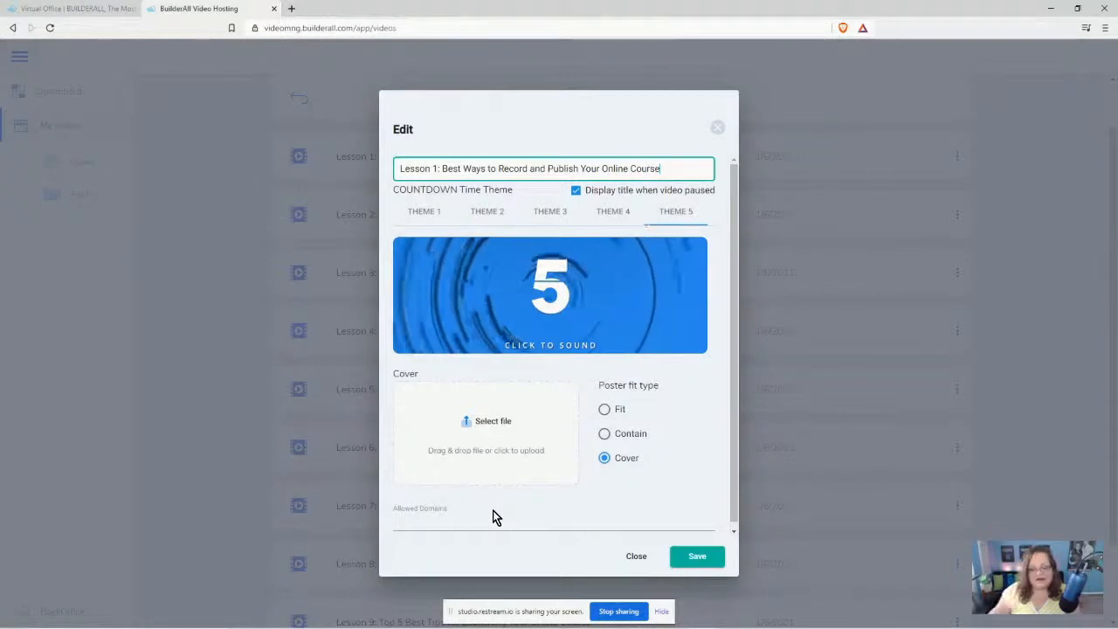
Close Lesson 1's edit dialog, open its embed code settings and turn off Autoplay
click(635, 557)
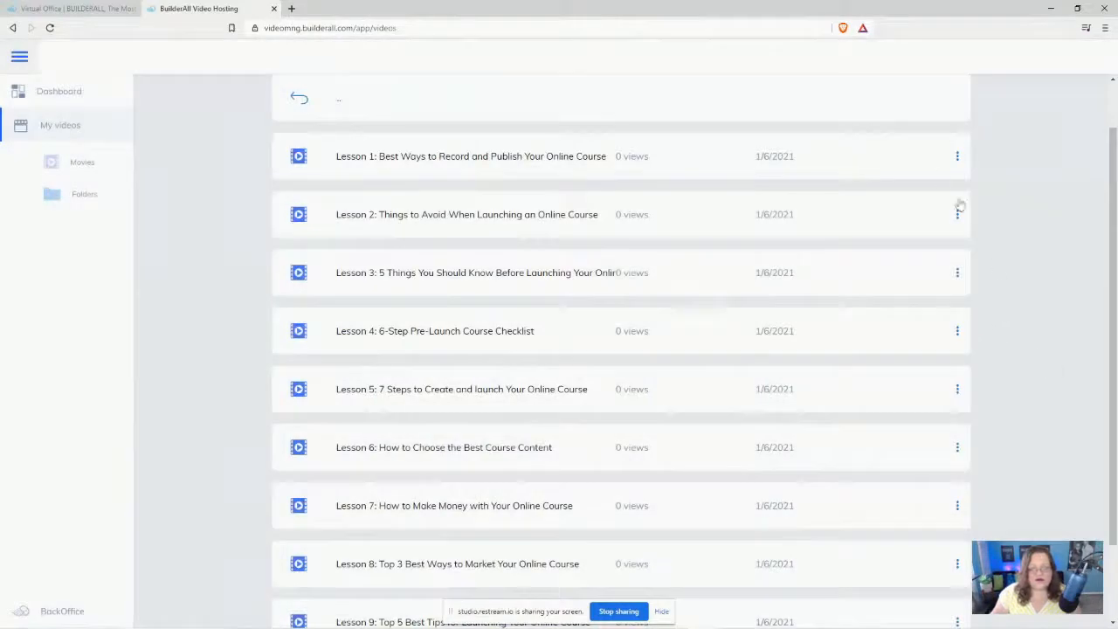
click(957, 157)
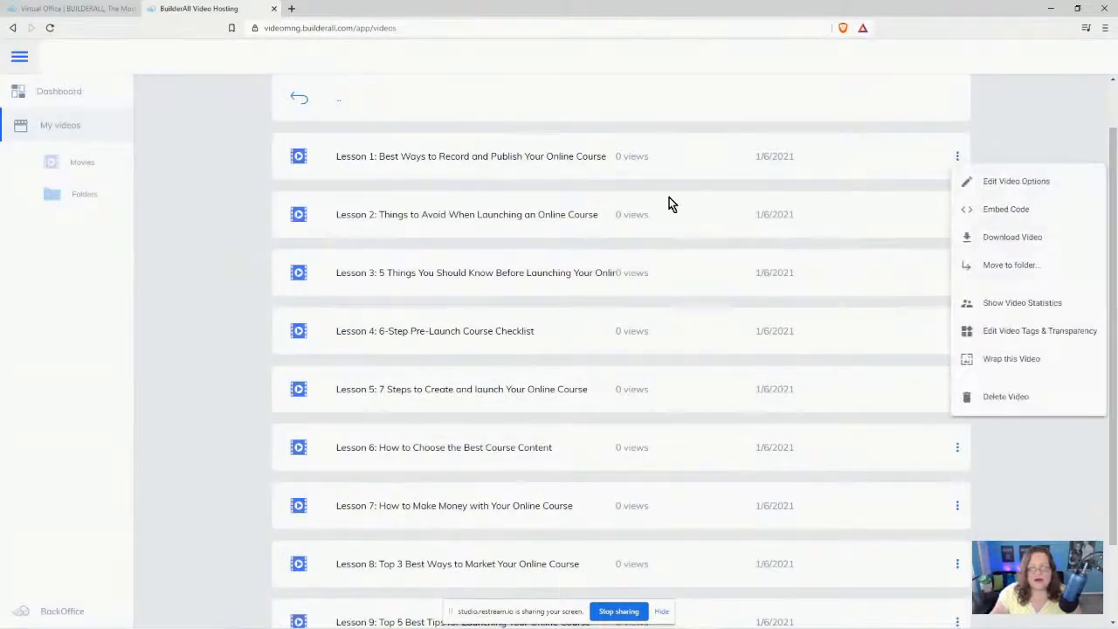
click(1014, 212)
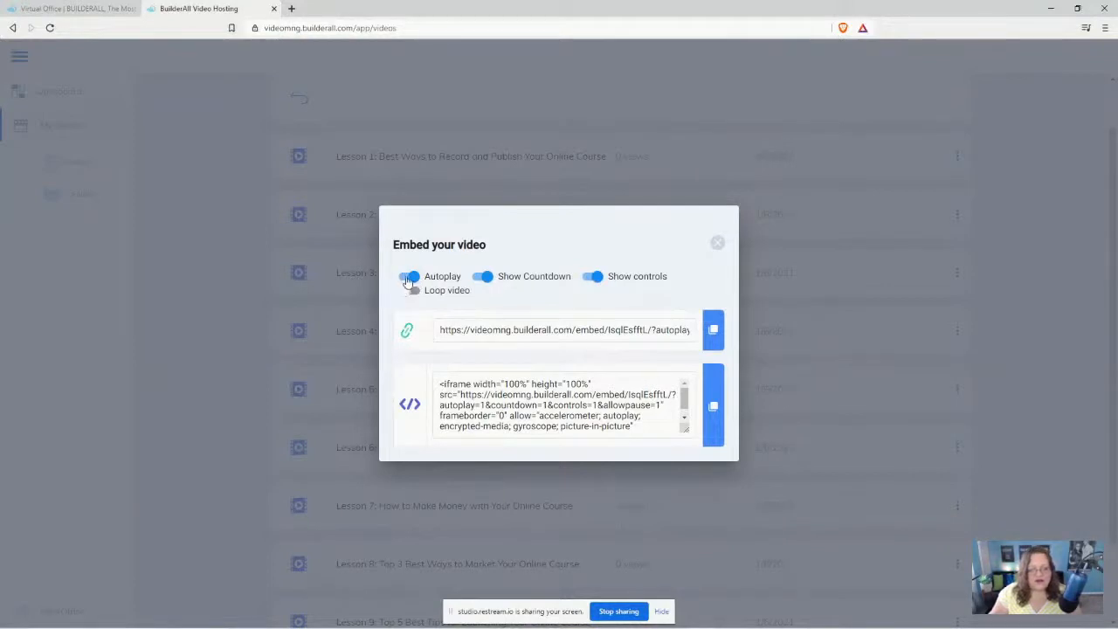
click(410, 277)
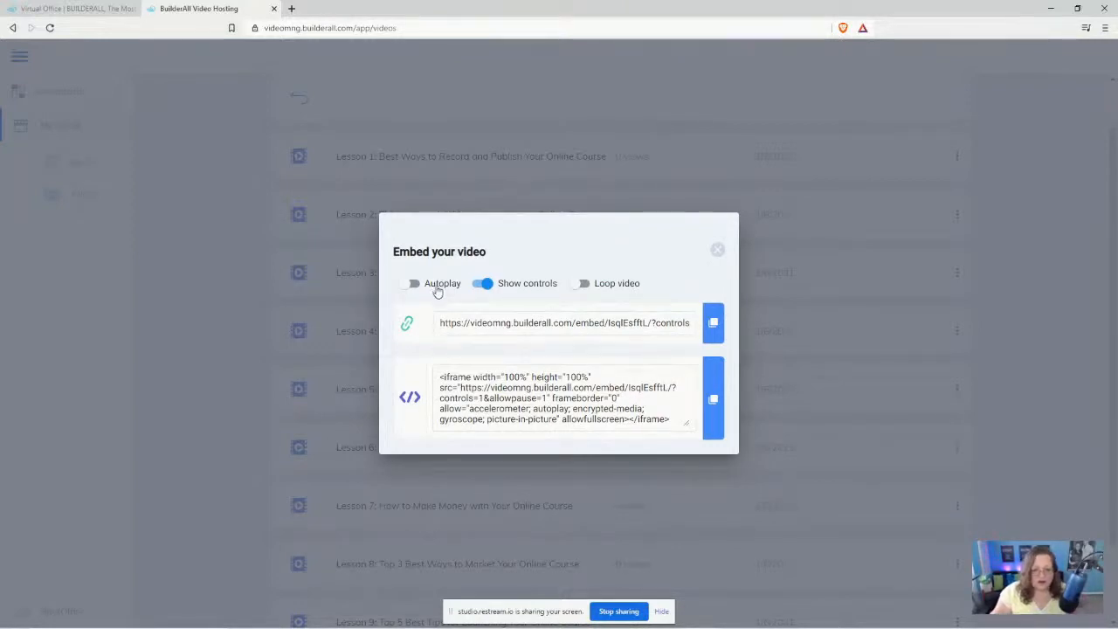
Switch Show controls off and back on twice to compare the player options it offers
click(484, 284)
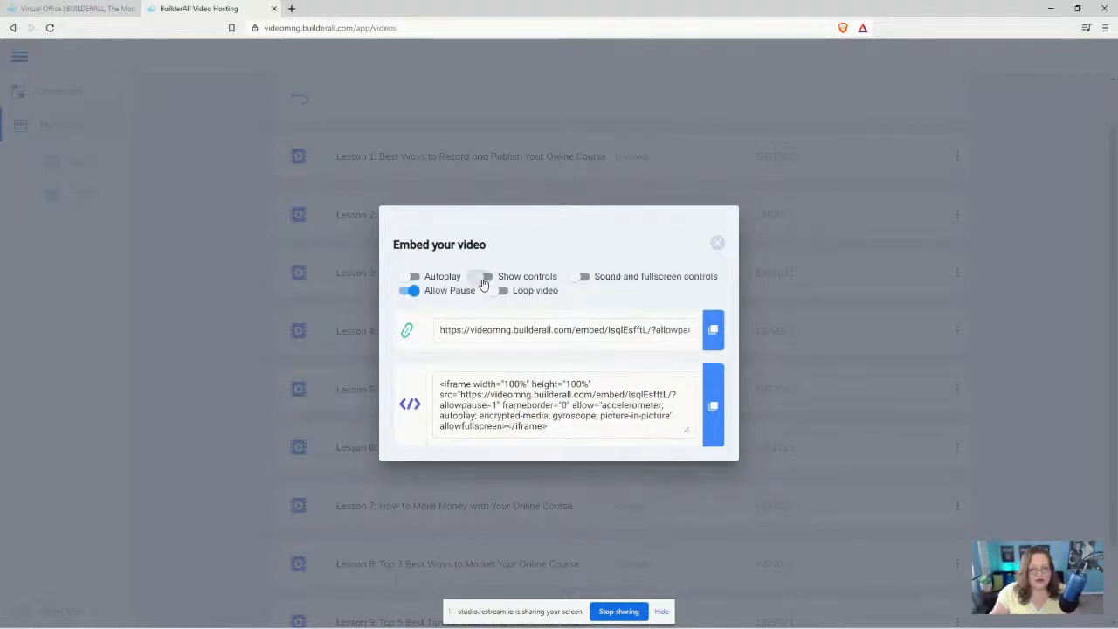
click(485, 277)
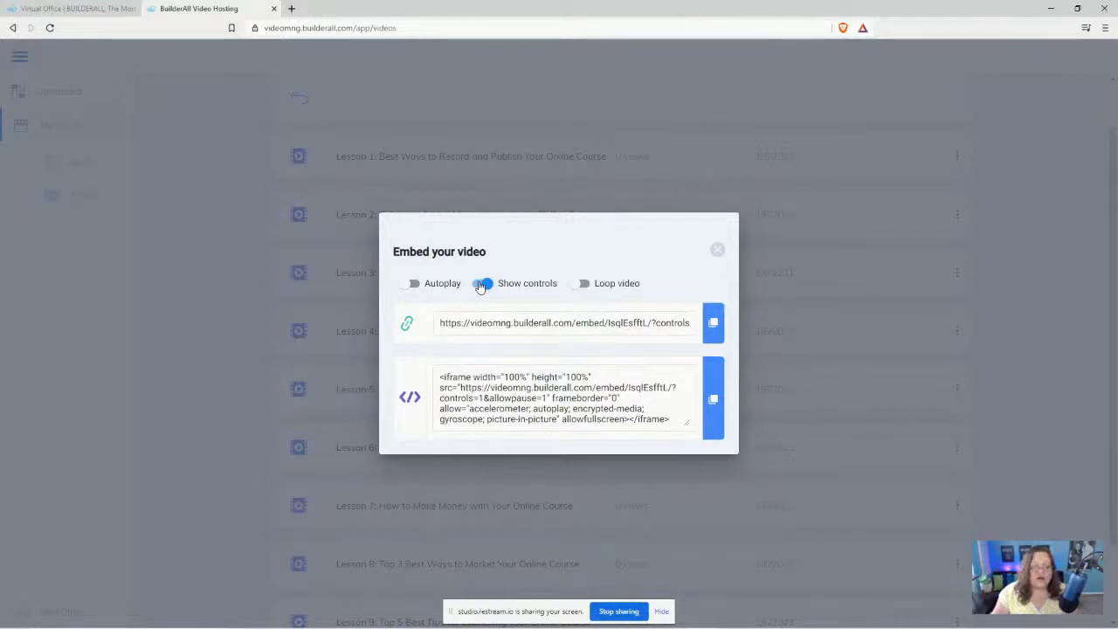
click(483, 284)
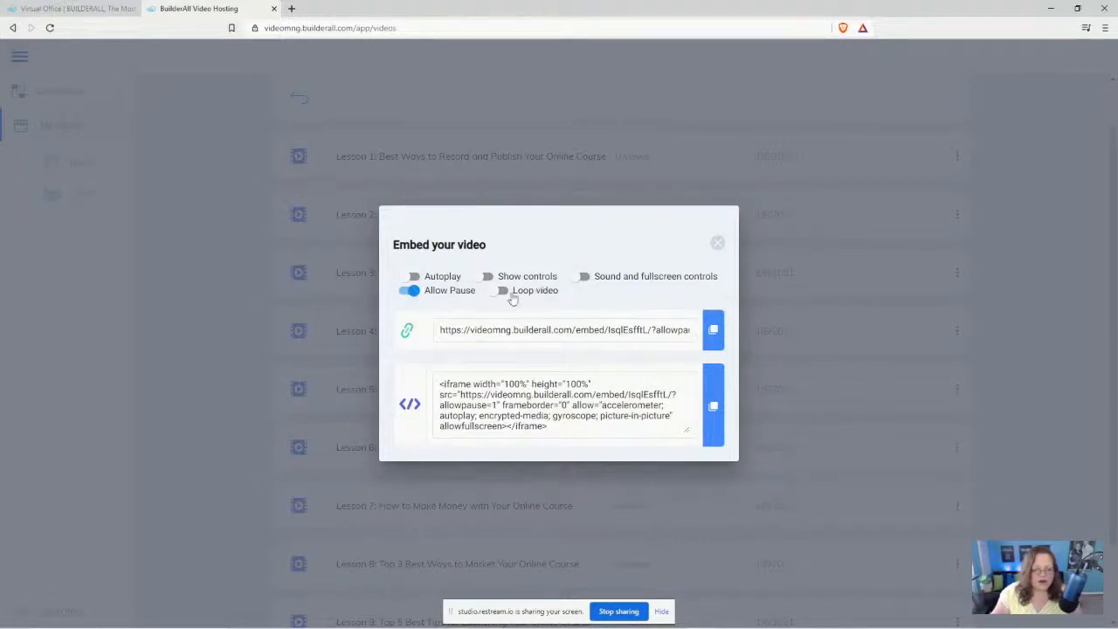
click(492, 278)
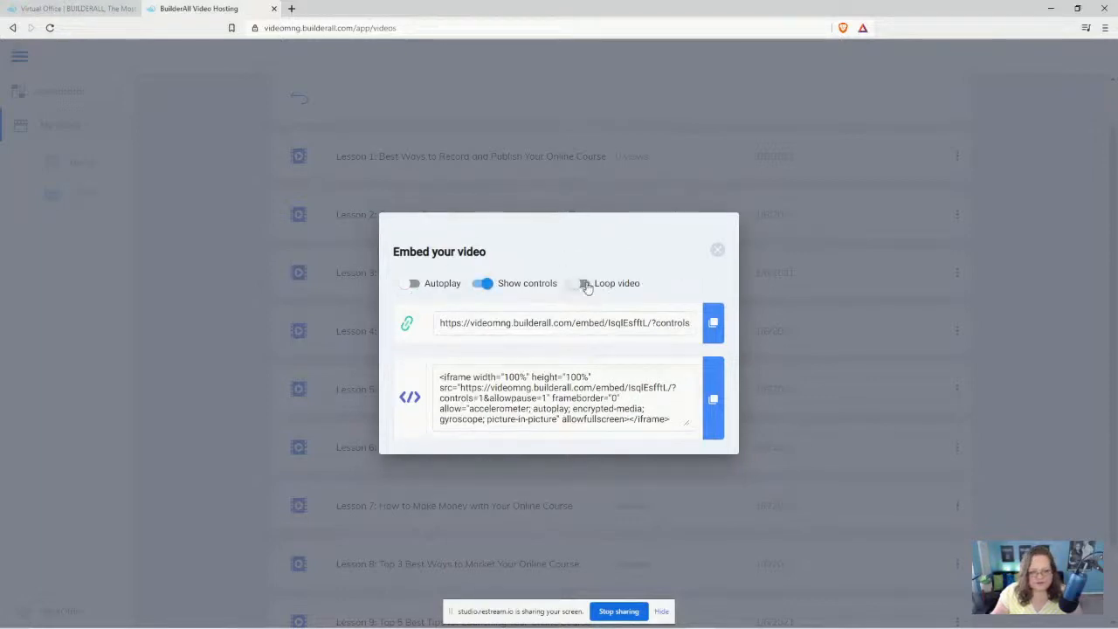
Try the Loop video option on and off in Lesson 1's embed settings, leaving it off
click(579, 281)
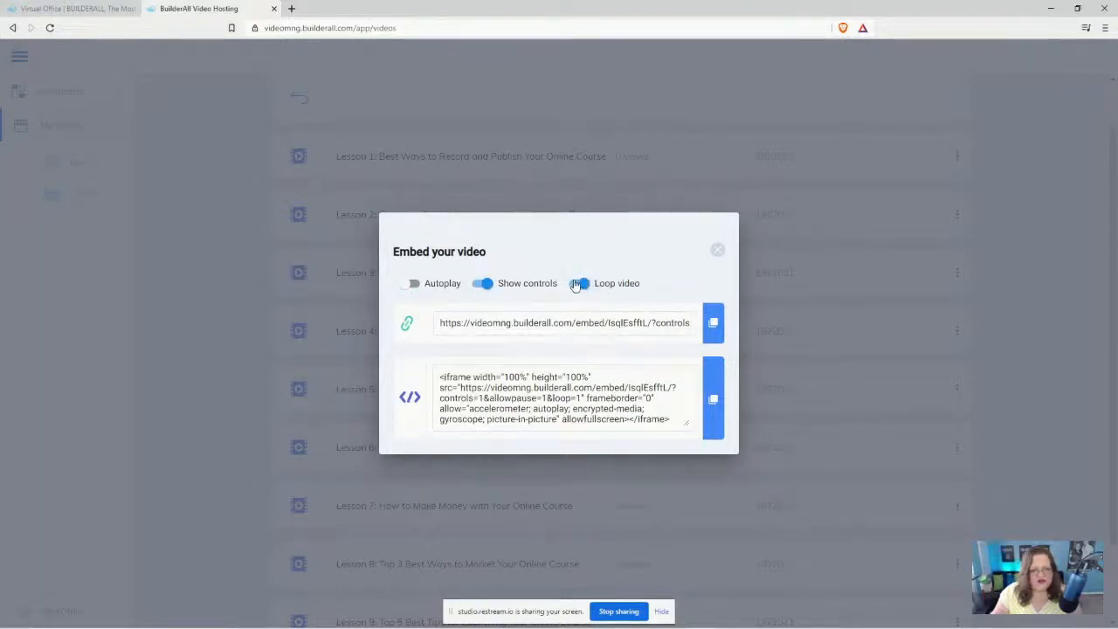
click(577, 285)
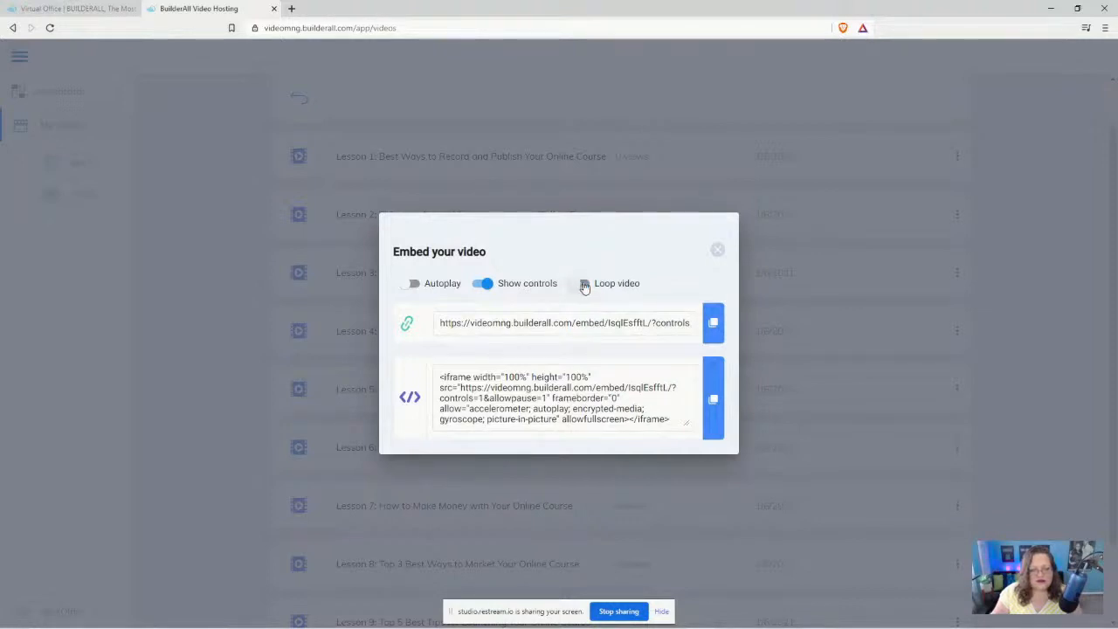
click(583, 286)
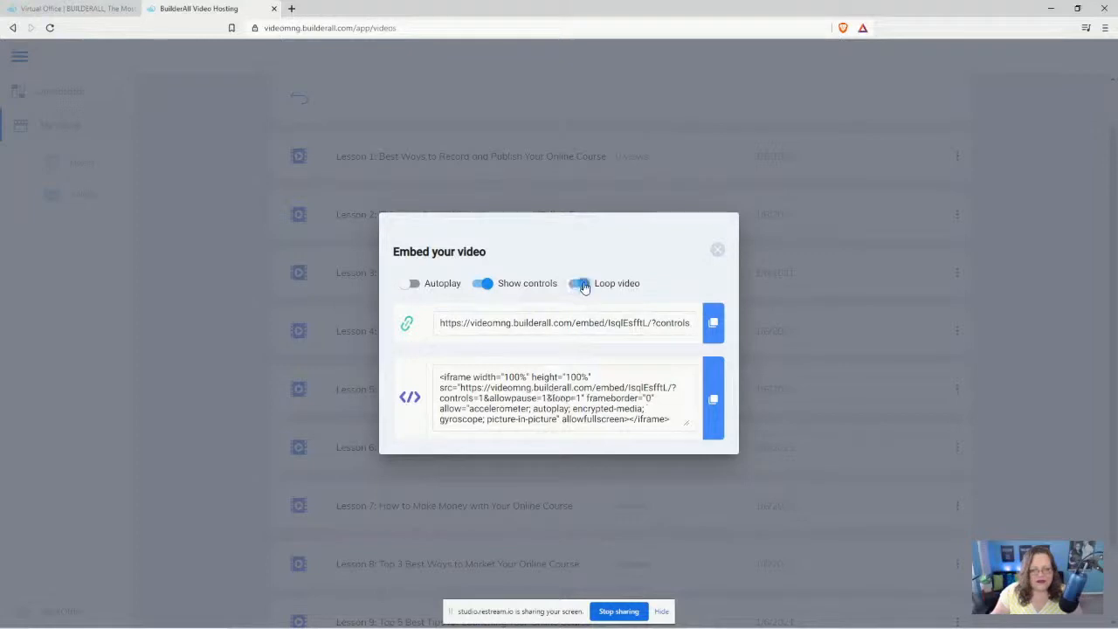
click(584, 286)
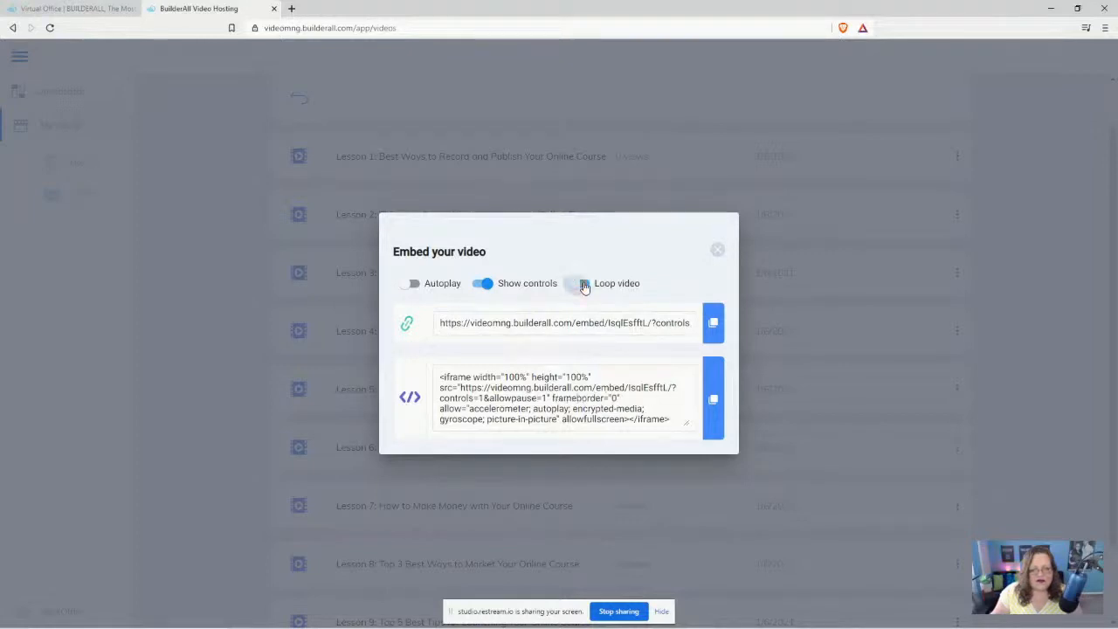
click(584, 287)
click(584, 287)
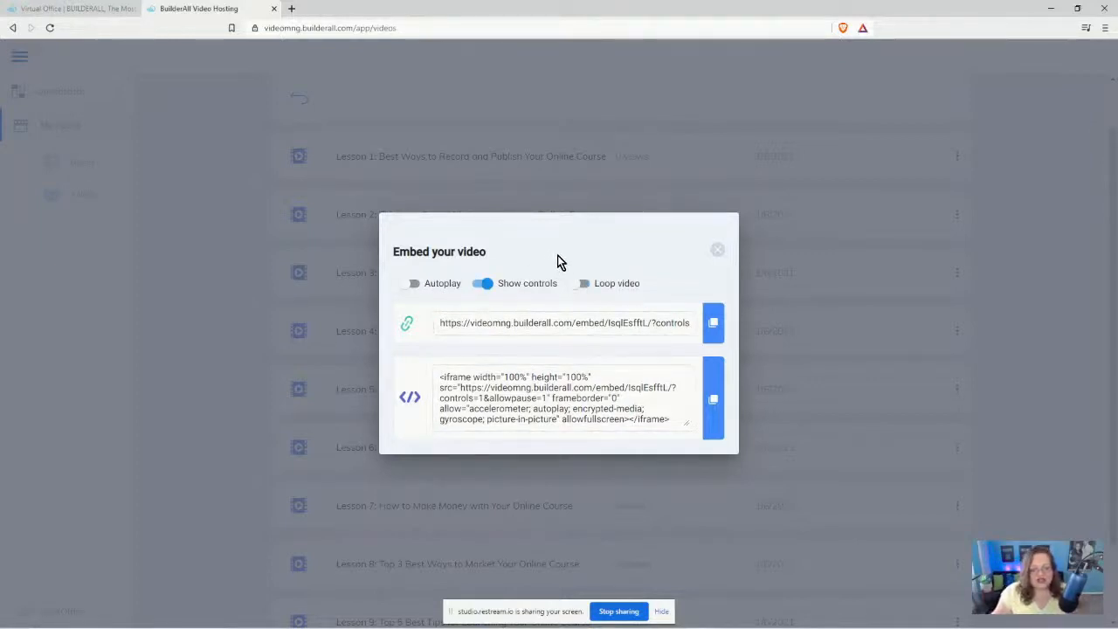
Try Autoplay on and Show controls off, returning each embed option to its previous state
click(718, 418)
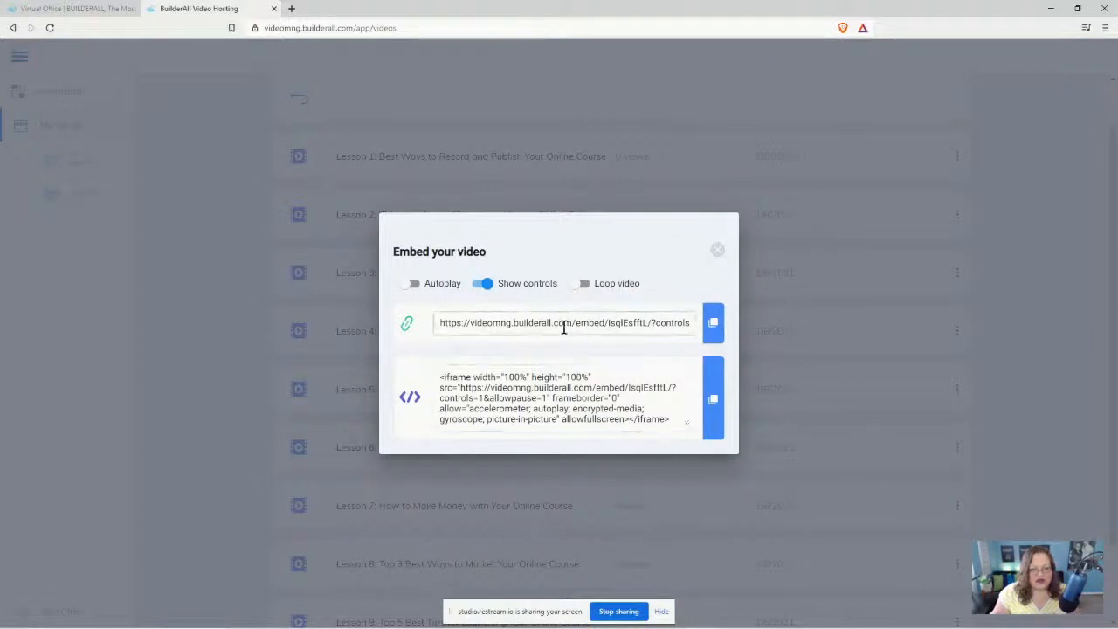
click(414, 284)
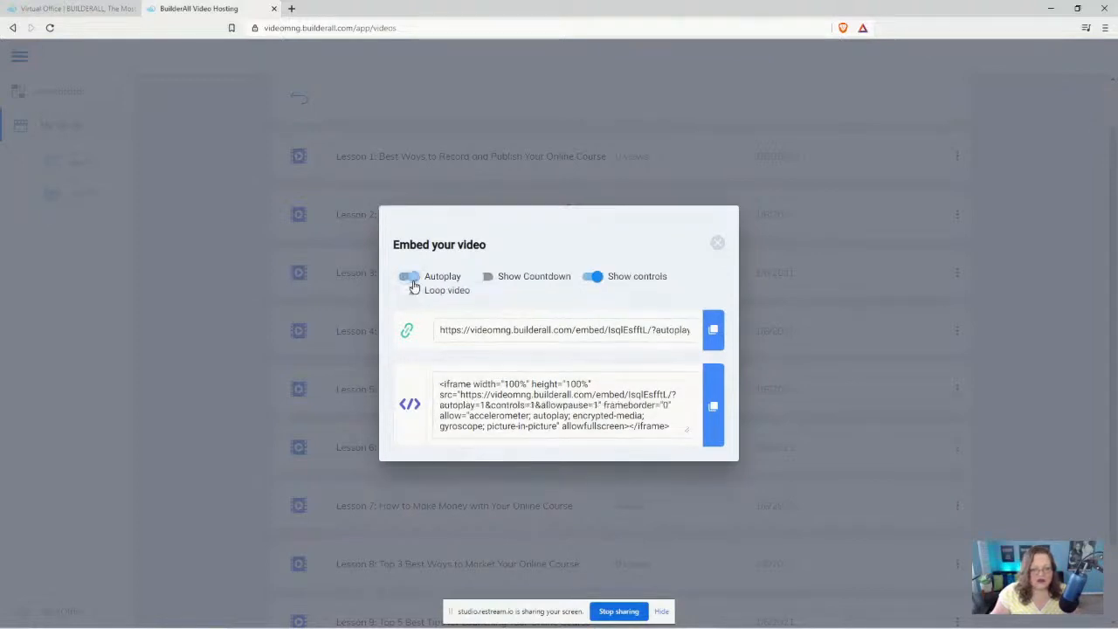
click(411, 280)
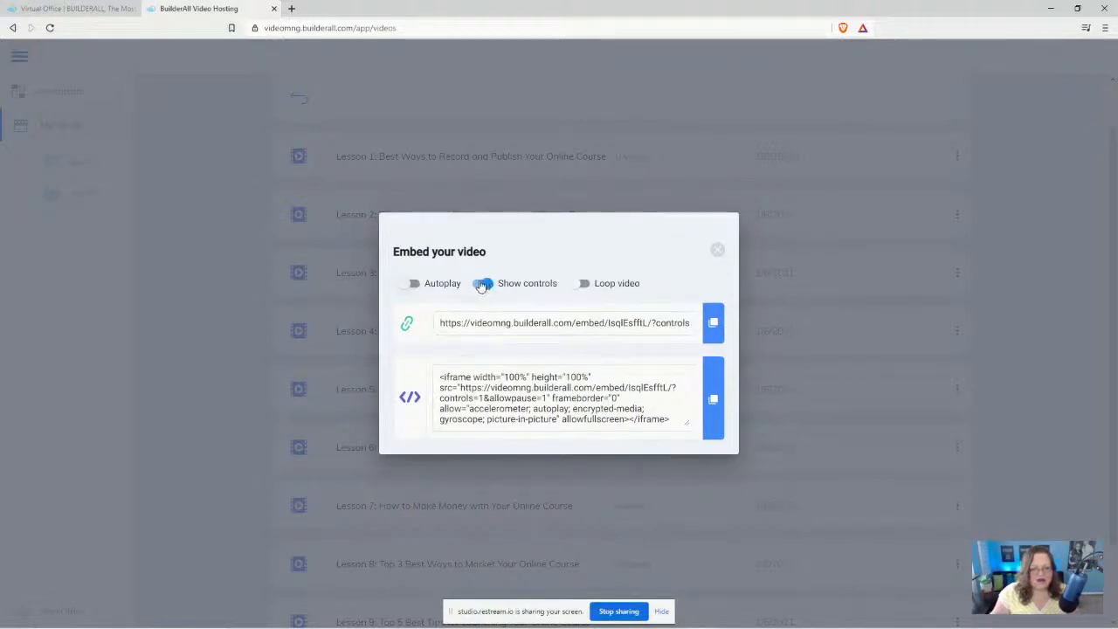
click(483, 279)
click(484, 277)
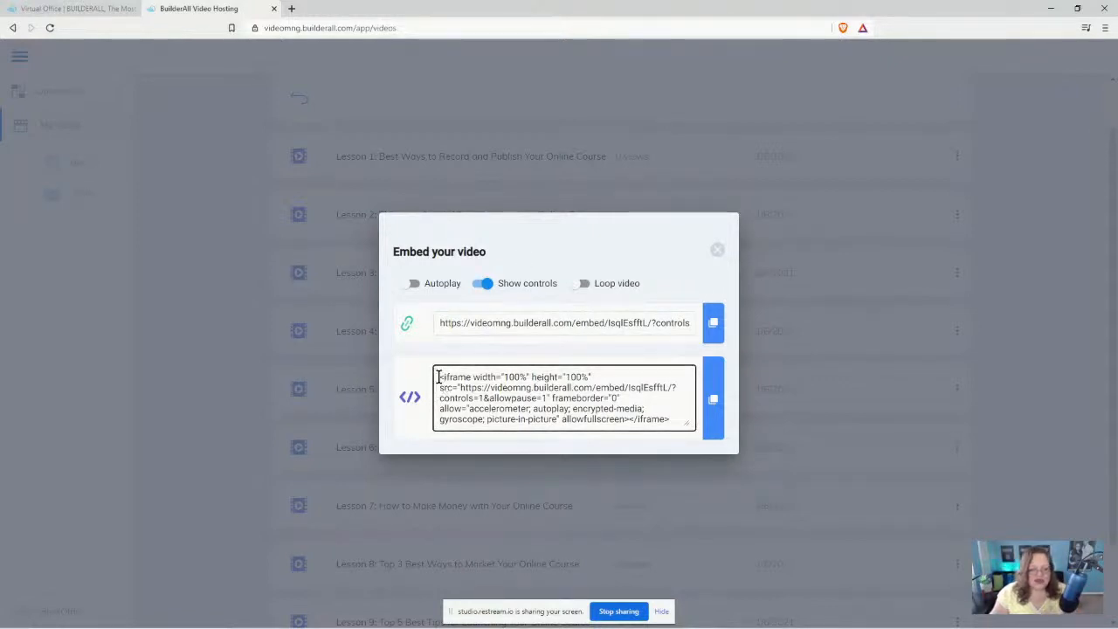
Examine Lesson 1's iframe embed code and direct video link, and close the embed dialog
drag(438, 377, 547, 423)
click(676, 470)
drag(439, 378, 678, 407)
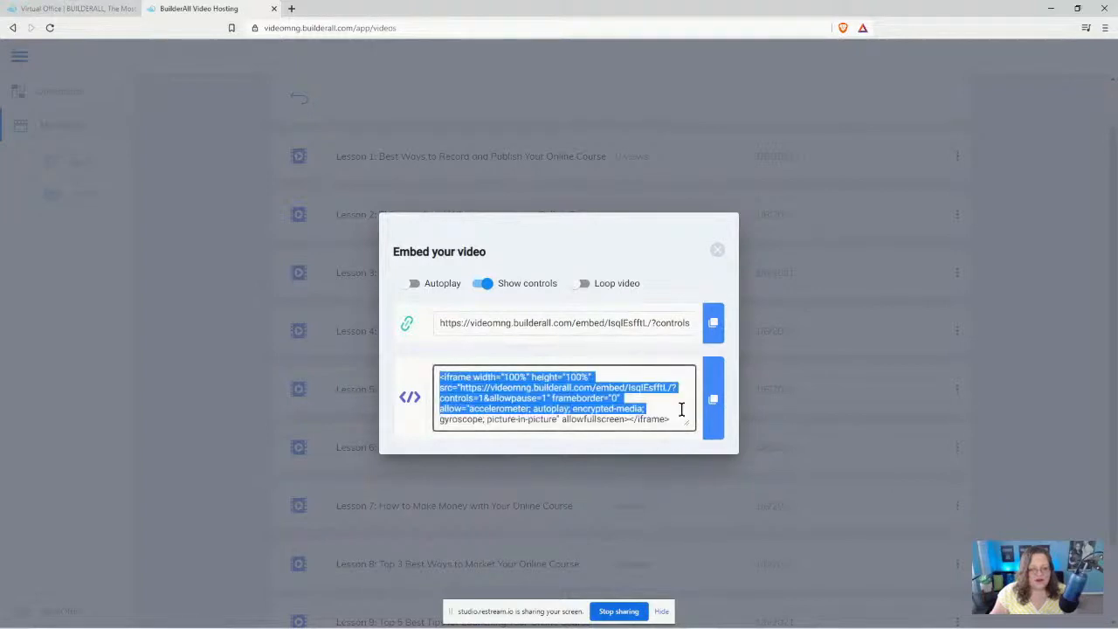
click(448, 324)
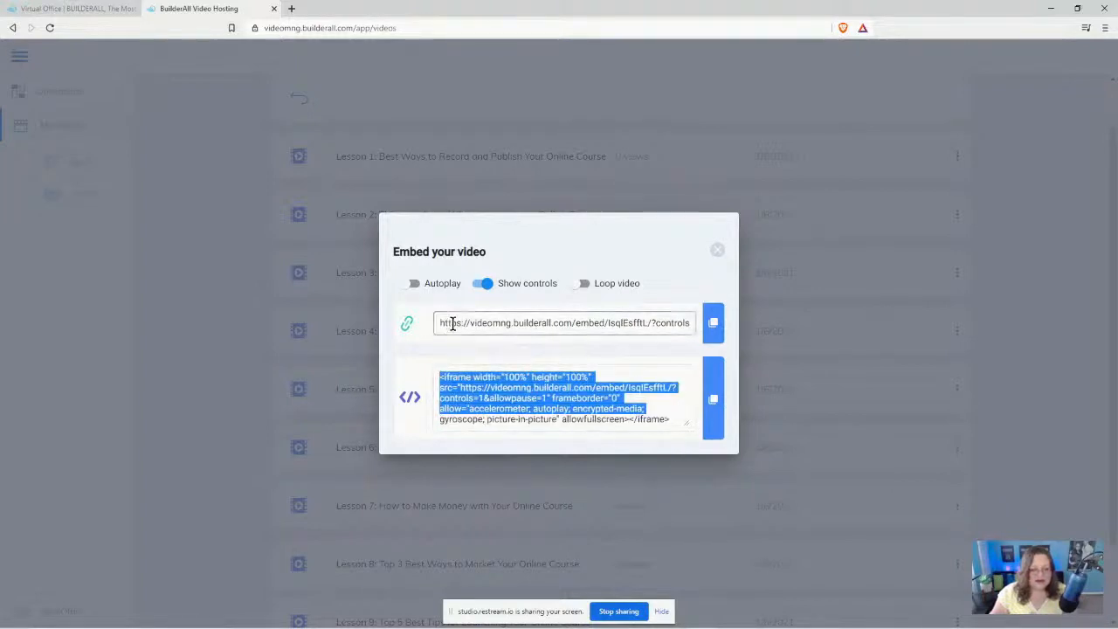
drag(439, 324, 544, 347)
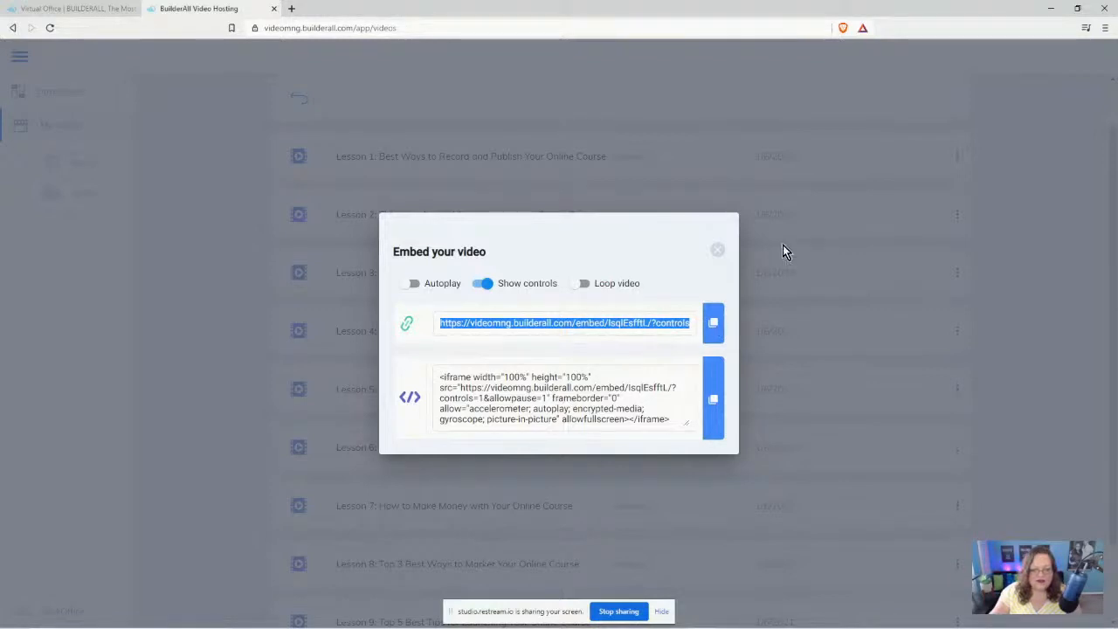
click(718, 251)
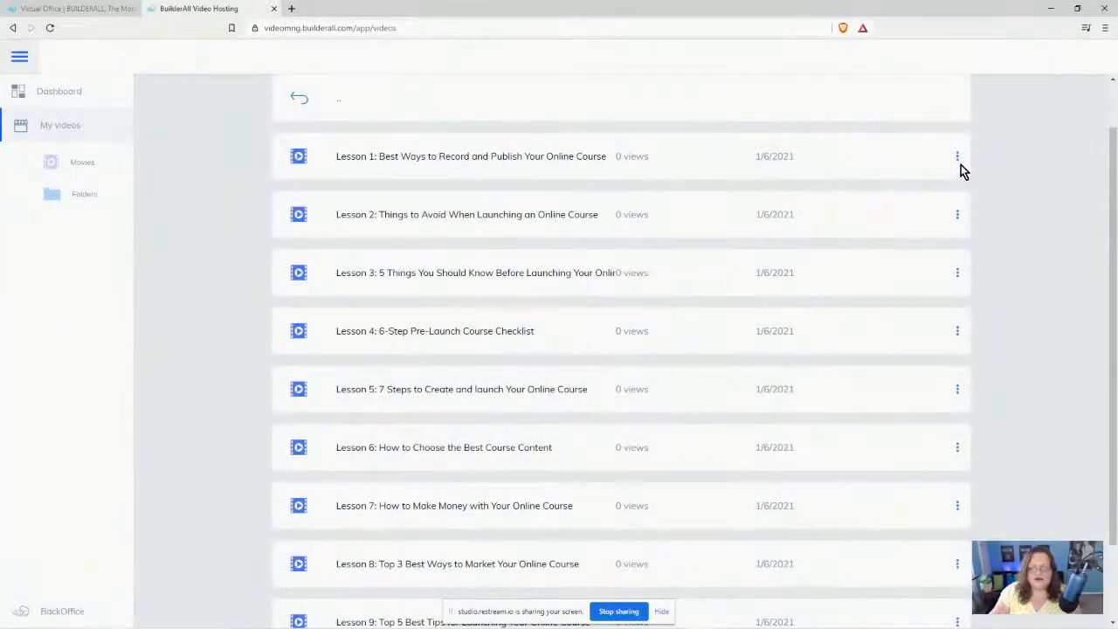
Review Lesson 1's video statistics by view duration and by view count, and close them
click(959, 160)
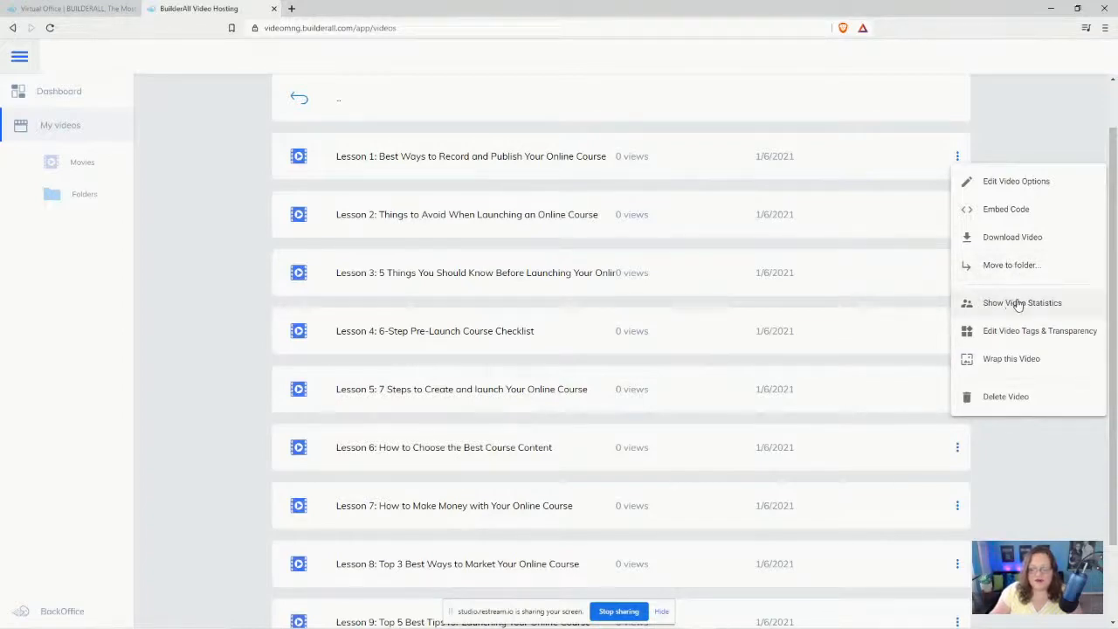
click(1016, 303)
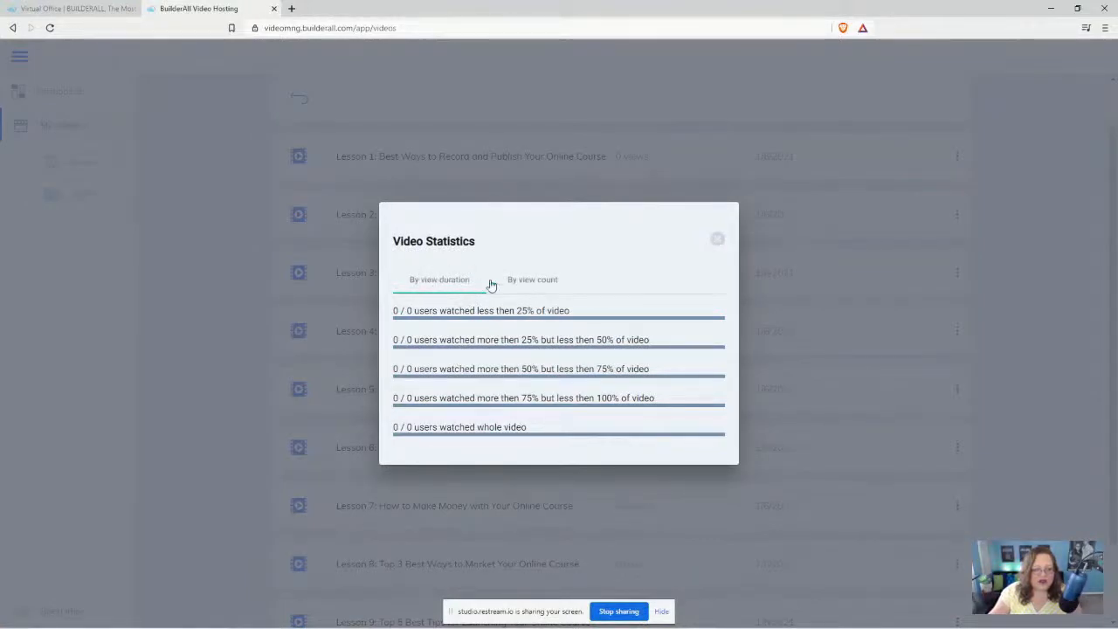
click(531, 281)
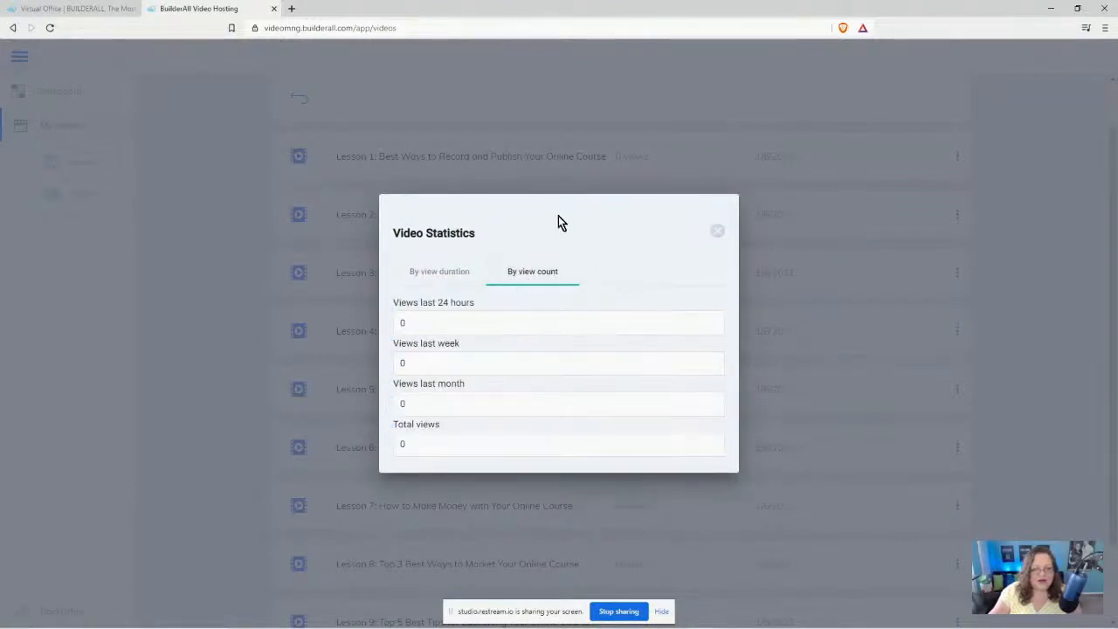
click(564, 325)
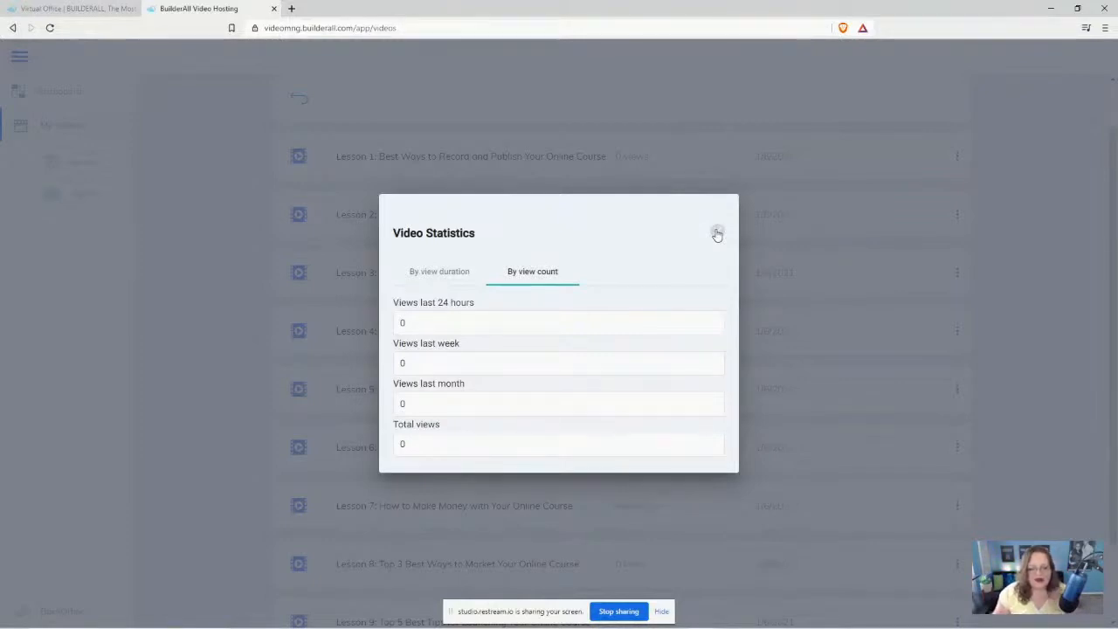
click(717, 235)
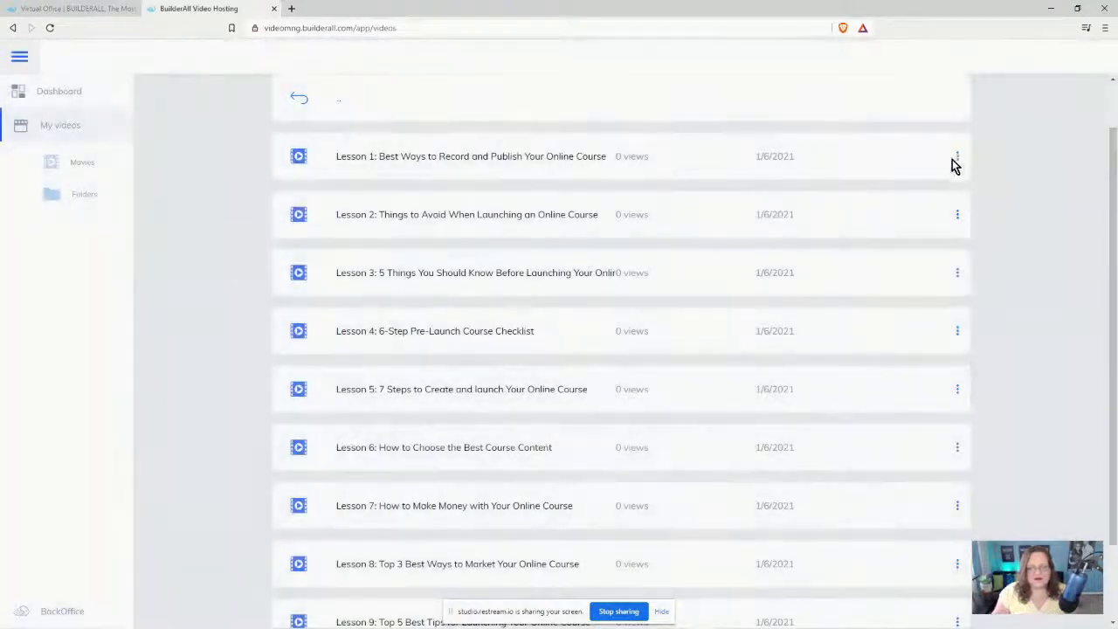
Open Lesson 1's tags and transparency editor and start adding a new tag
click(958, 158)
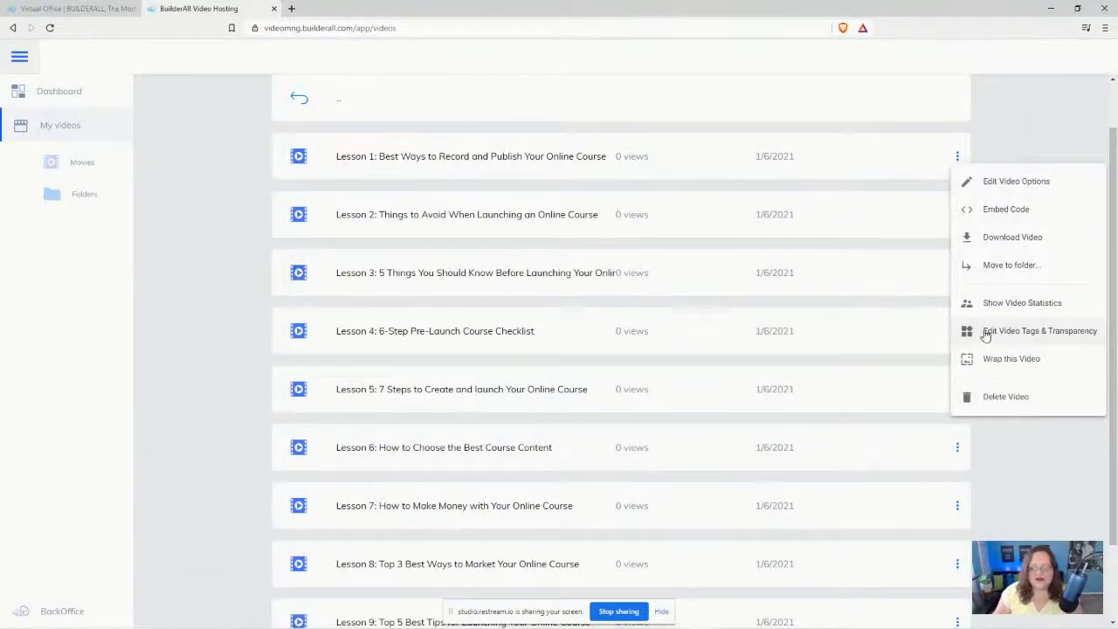
click(1017, 336)
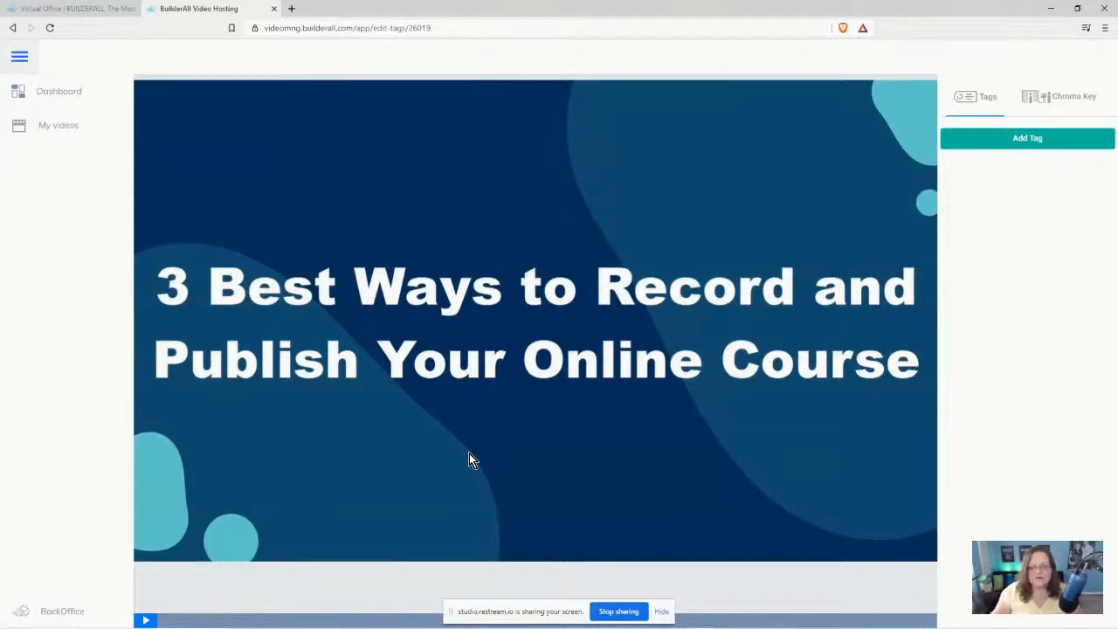
click(1036, 138)
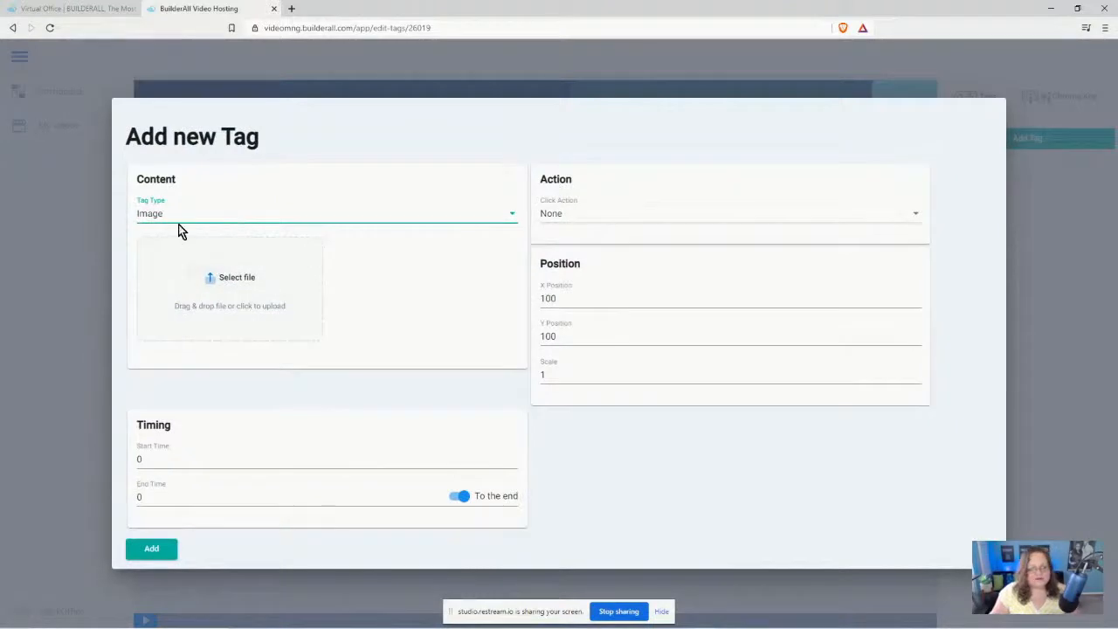
Try the Snackbar tag type to compare its settings, and return the tag type to Image
click(179, 216)
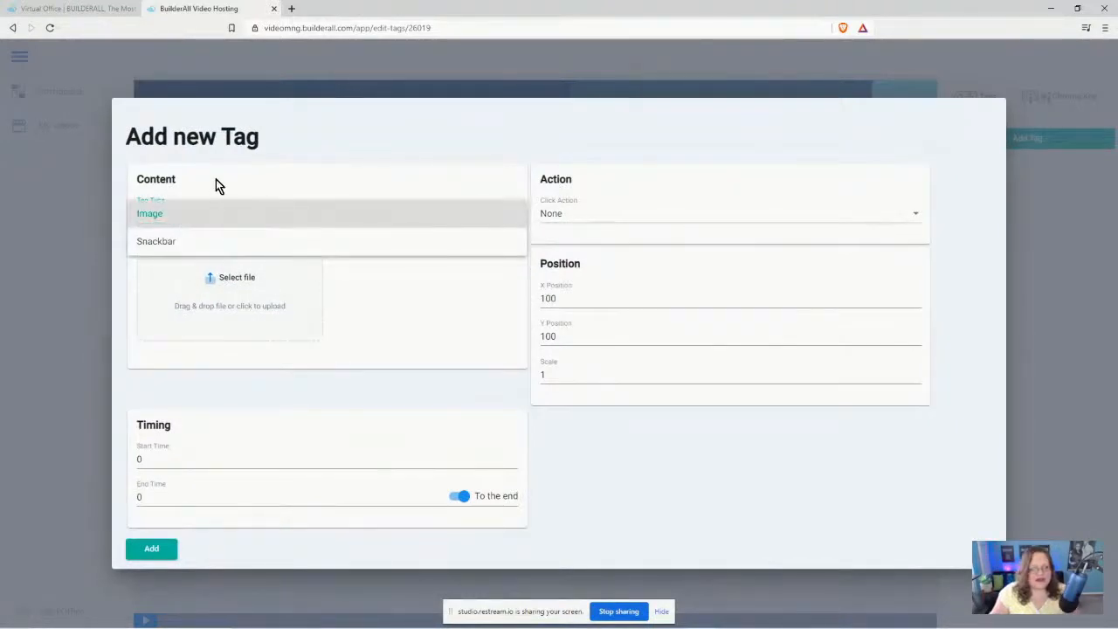
click(216, 179)
click(177, 228)
click(160, 241)
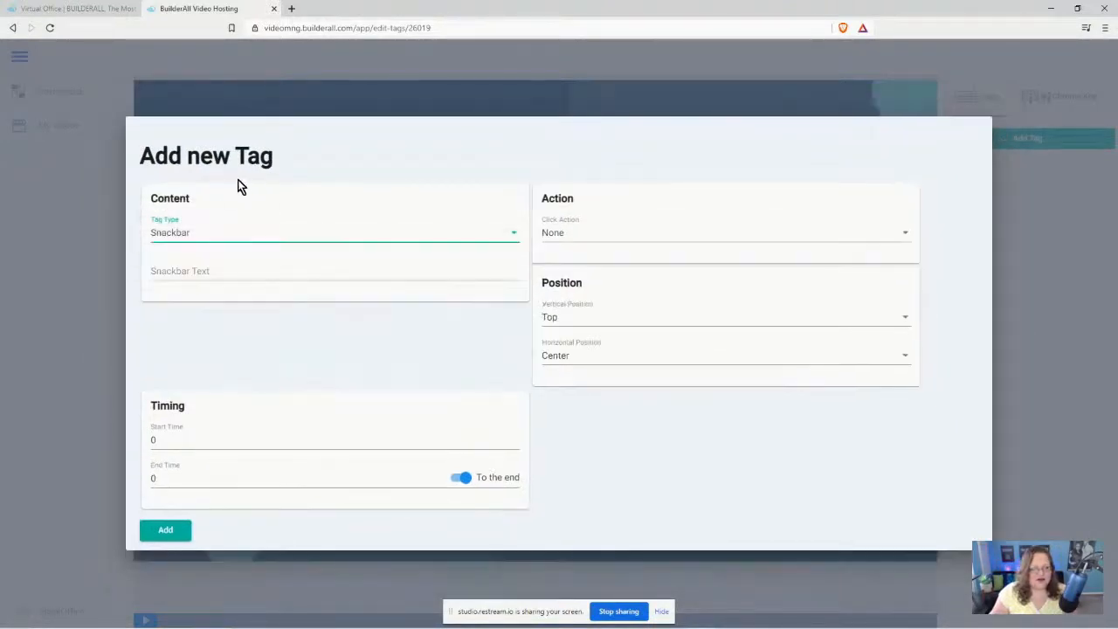
click(185, 232)
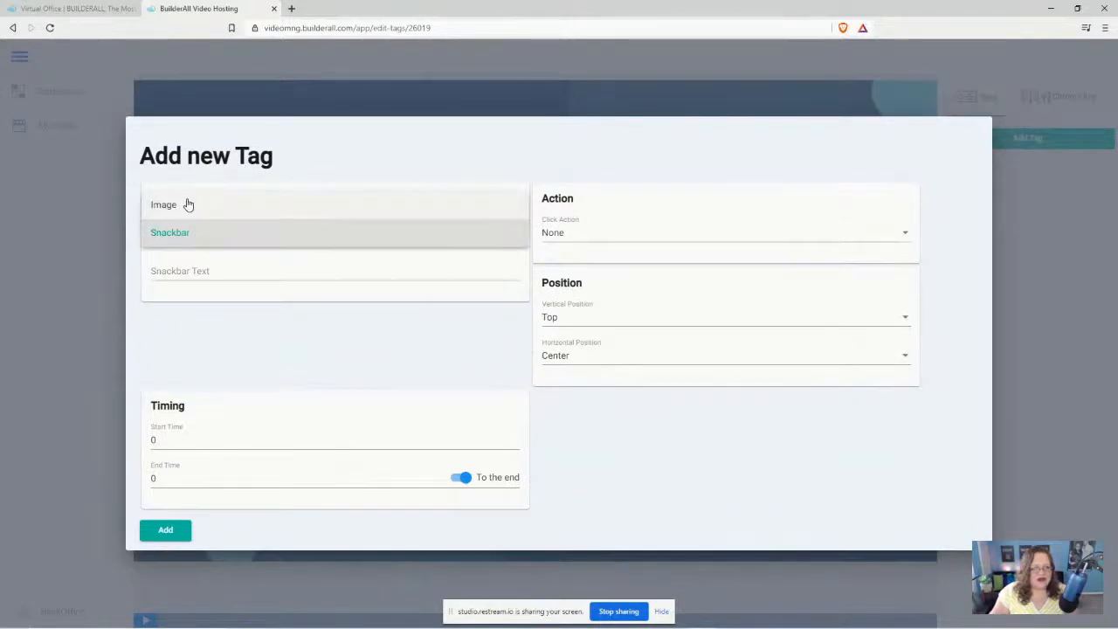
click(189, 205)
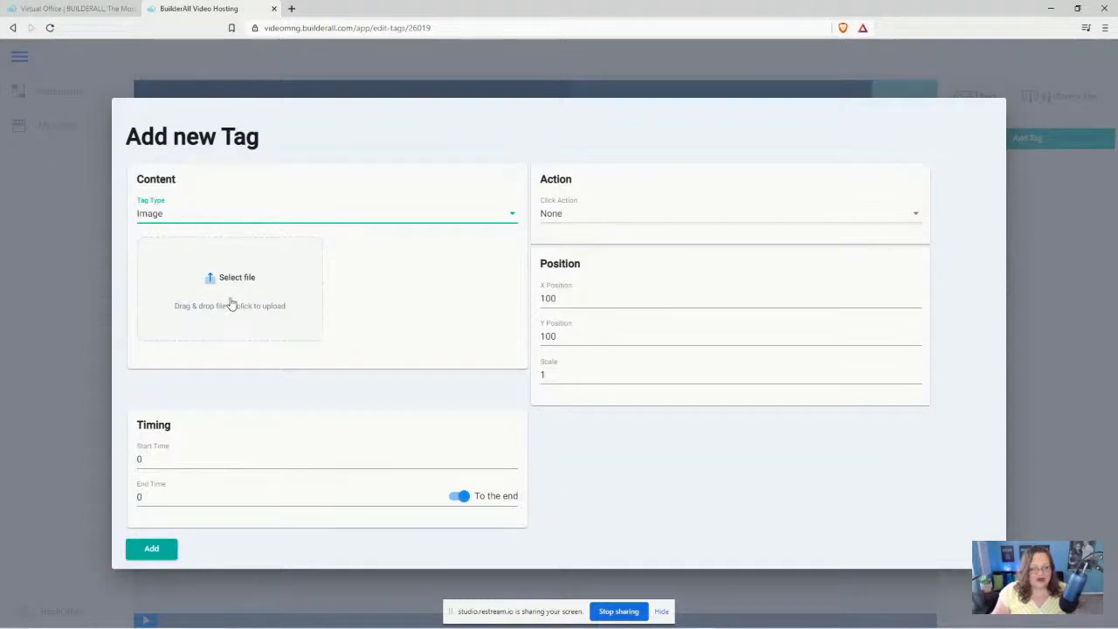
Upload the "Business" computer graphic from the Mag 5 Graphics folder as the new tag's image
click(232, 304)
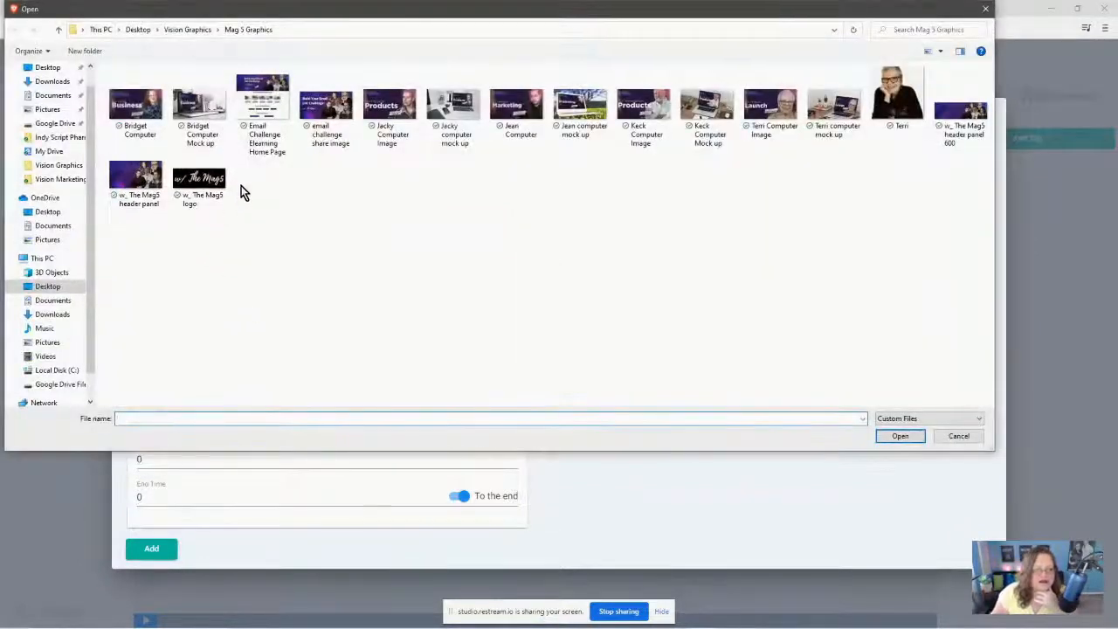
click(136, 109)
click(901, 436)
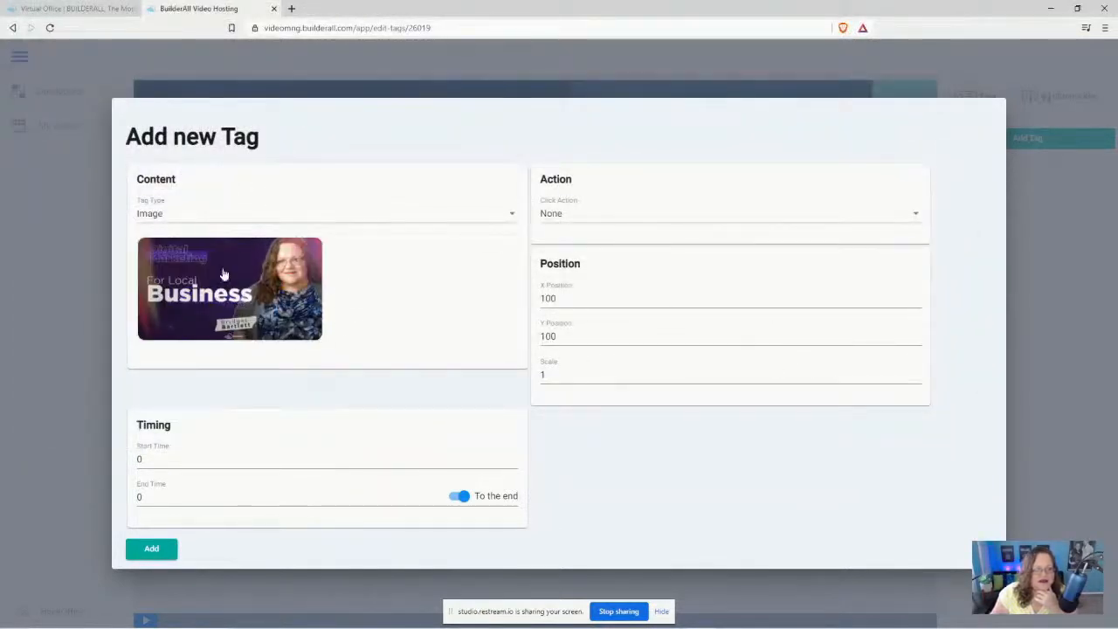
Set the tag's timing to start at 3 and end at 8, with the To the end option off
click(151, 461)
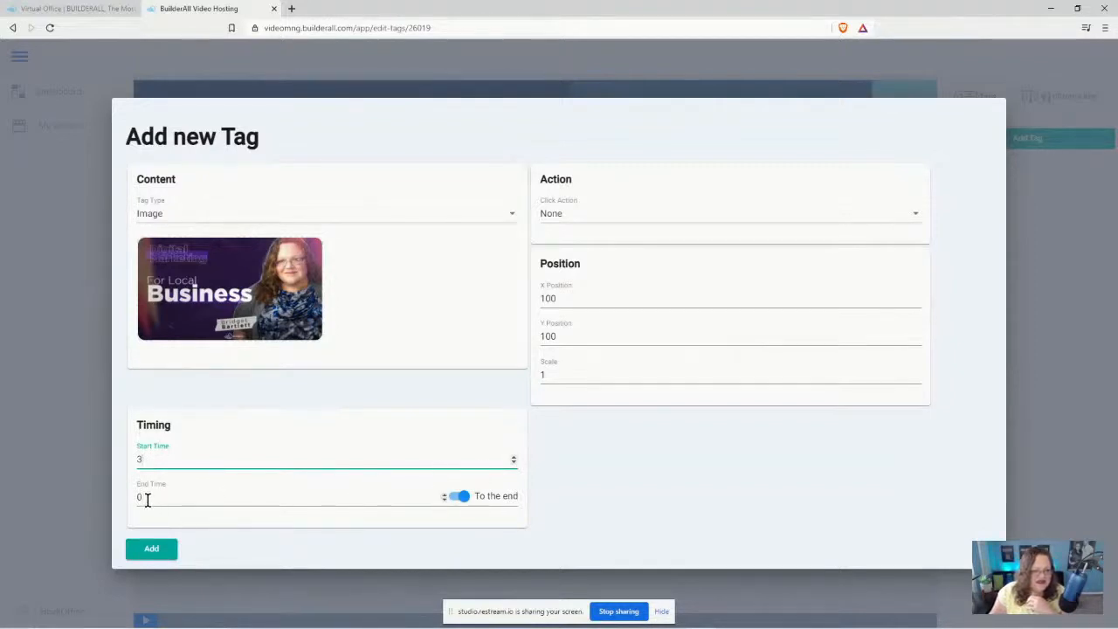
drag(147, 500, 140, 504)
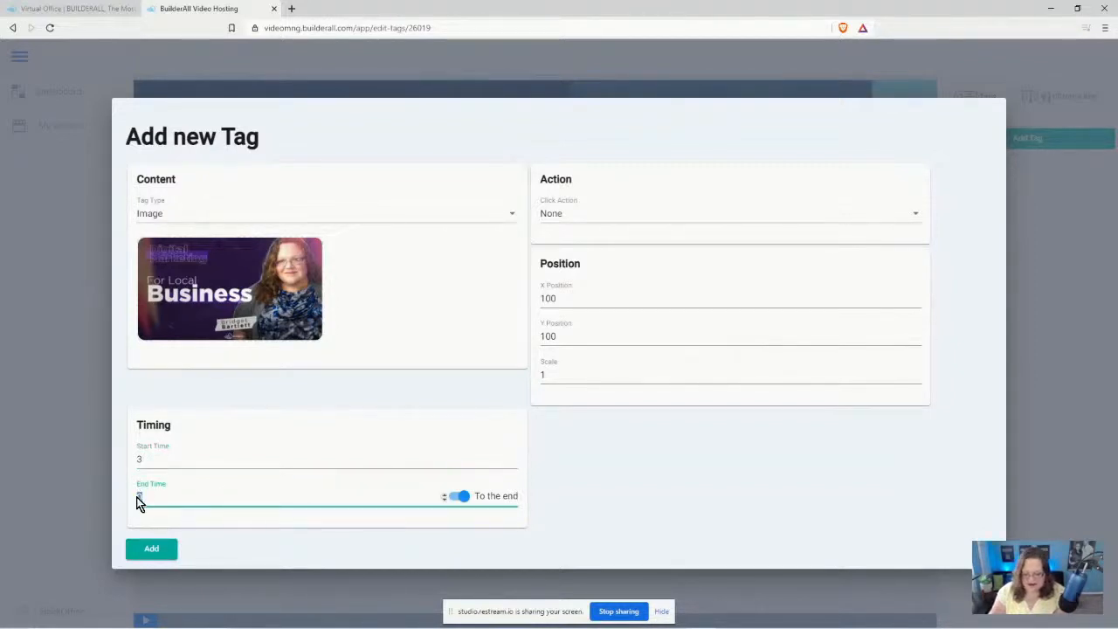
text(6)
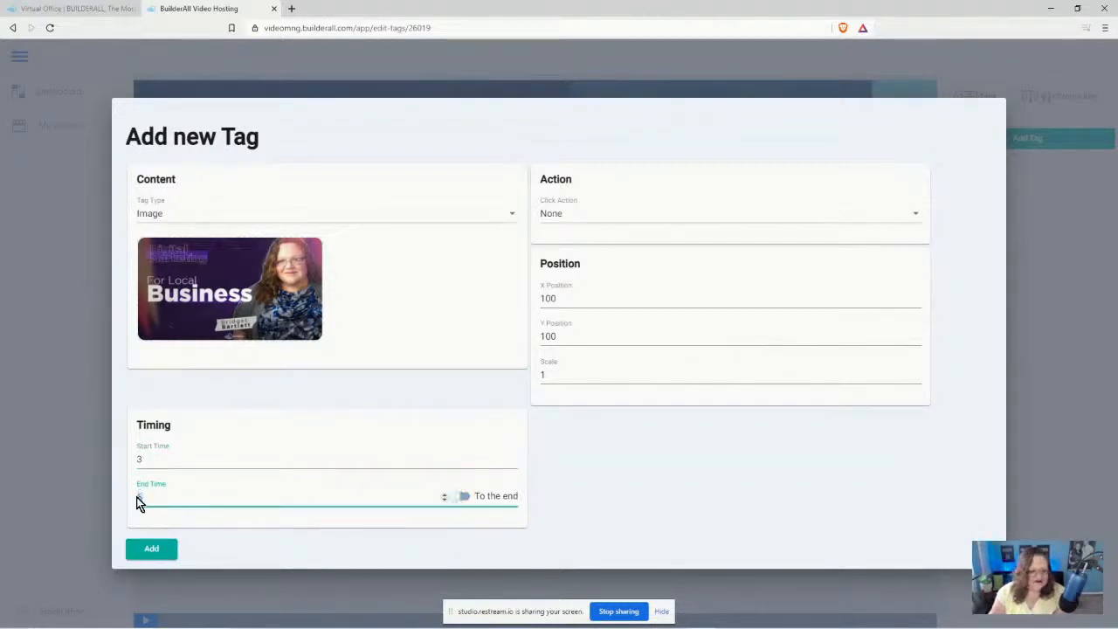
click(464, 497)
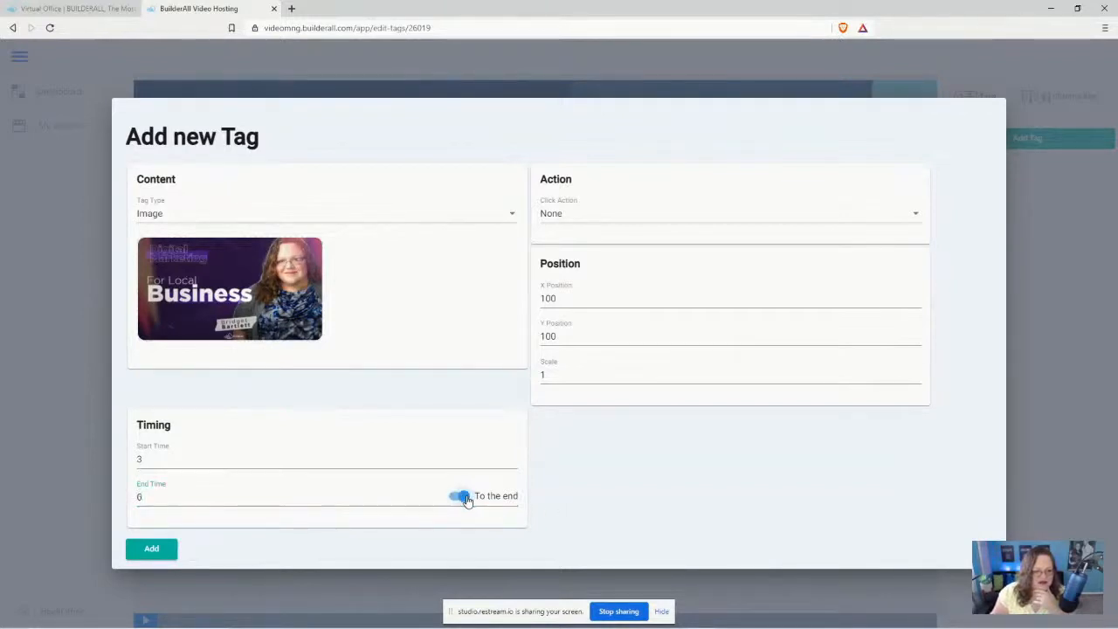
click(464, 497)
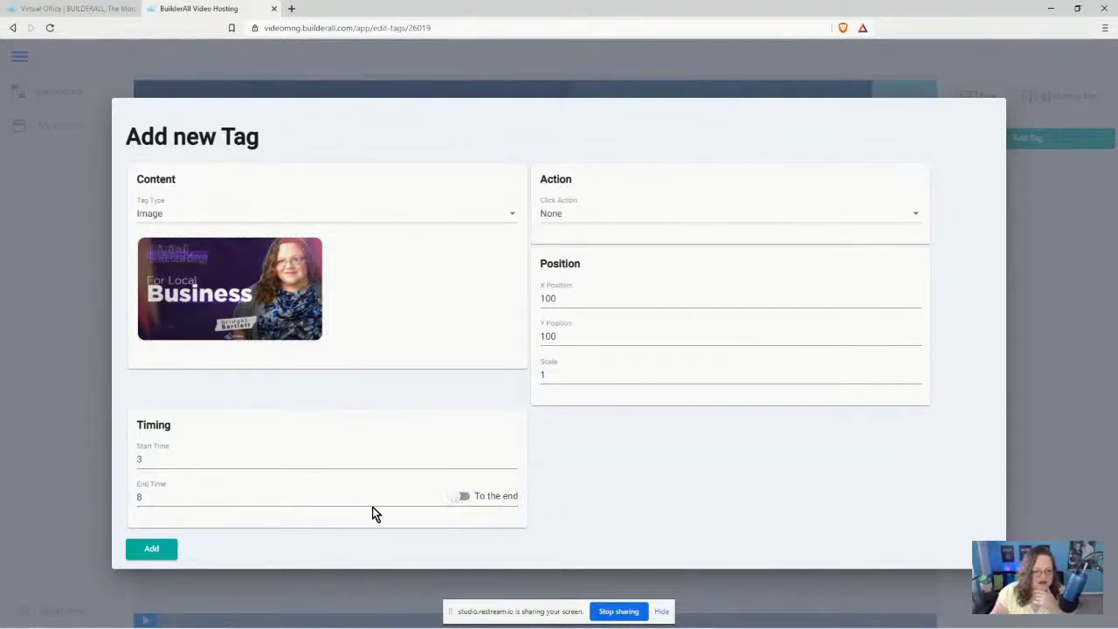
click(145, 501)
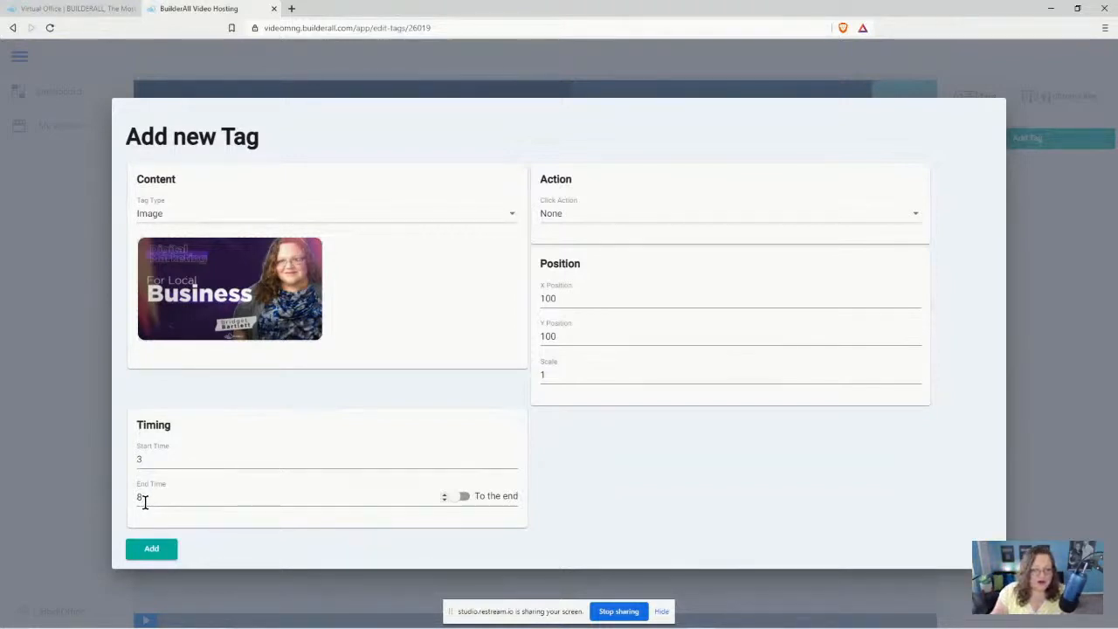
key(BackSpace)
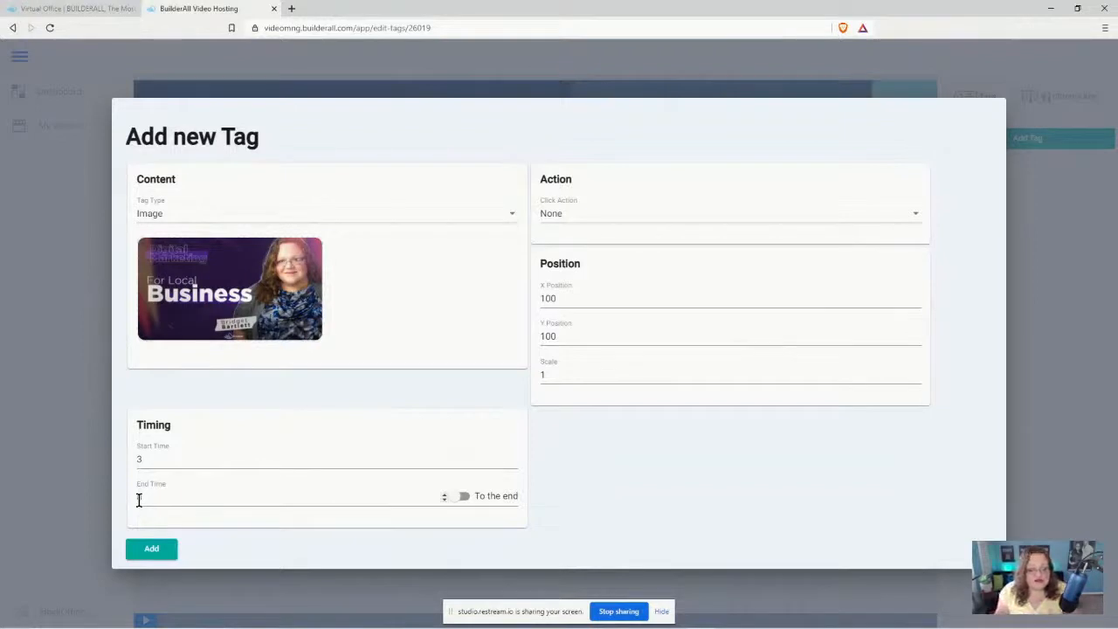
click(154, 498)
text(8)
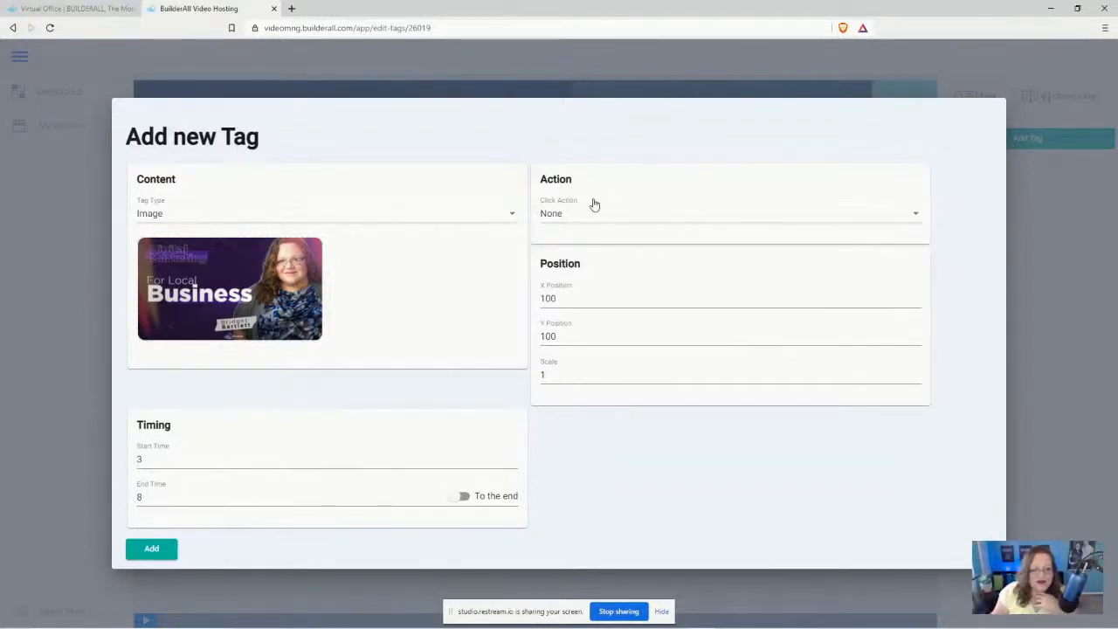
Set the tag's click action to URL and open visionmarketingtools.com in a new browser tab
click(554, 216)
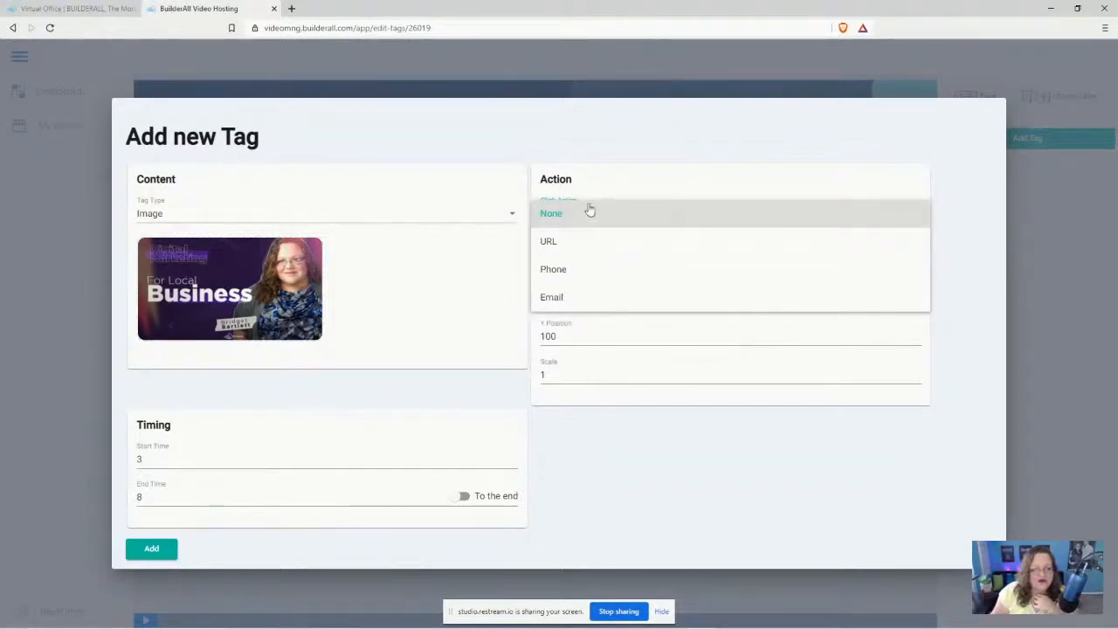
click(559, 244)
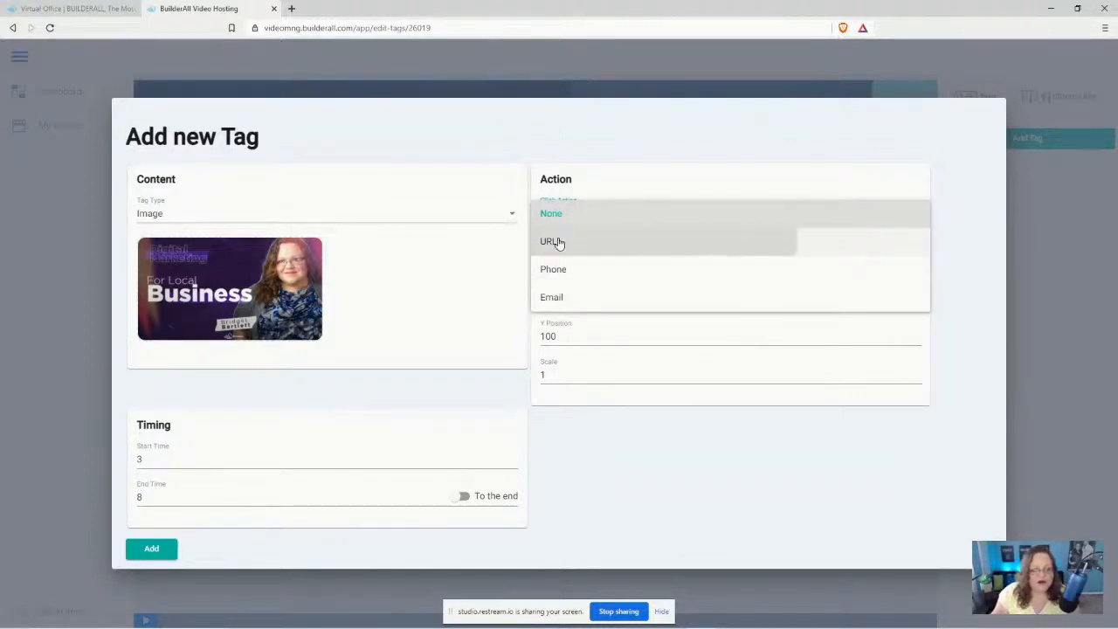
click(292, 8)
text(vi)
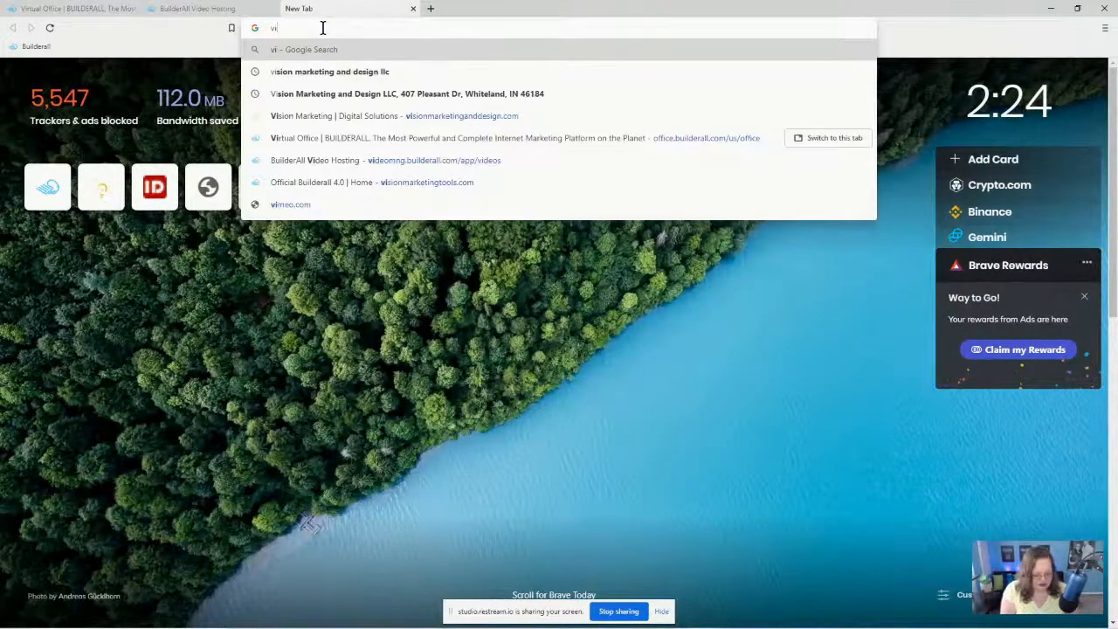
text(sionmareting)
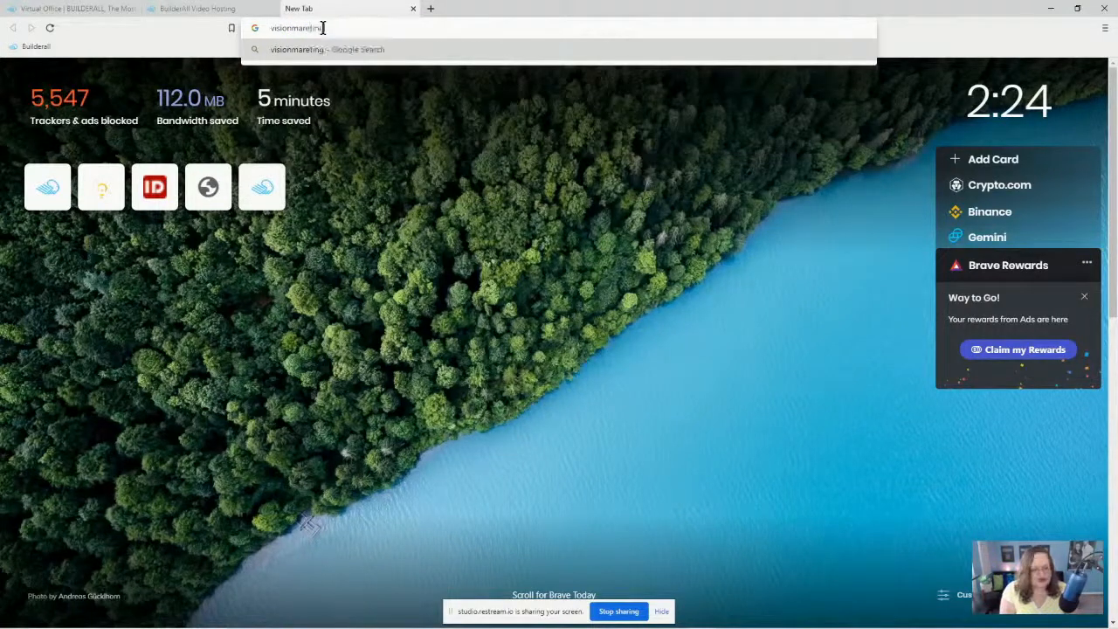
key(BackSpace)
key(BackSpace)
key(BackSpace)
key(BackSpace)
key(BackSpace)
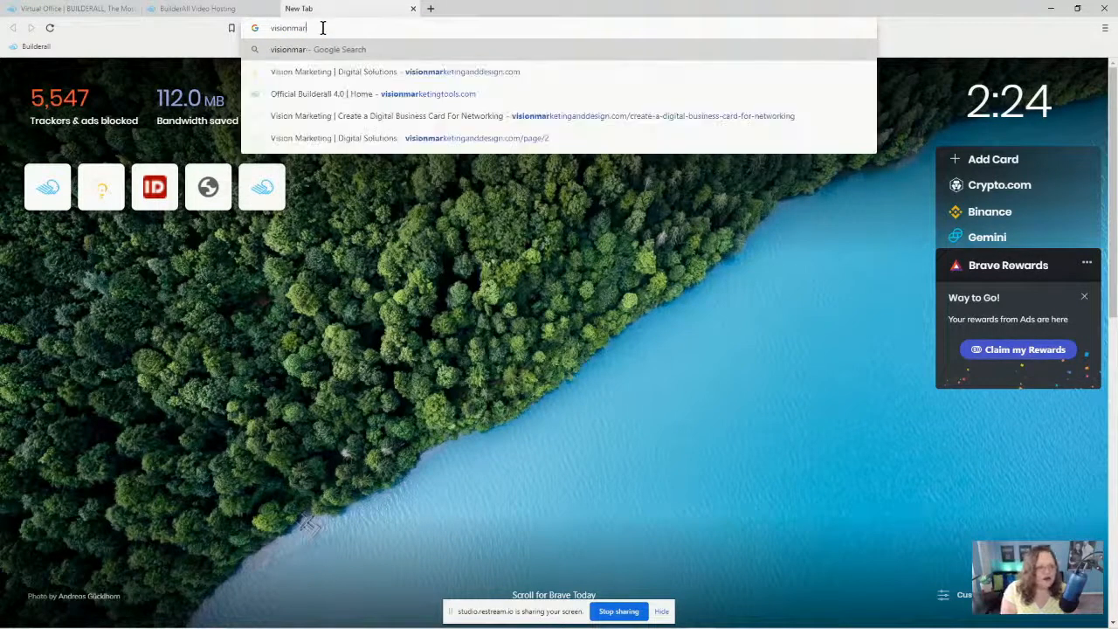
text(ketingtools.com)
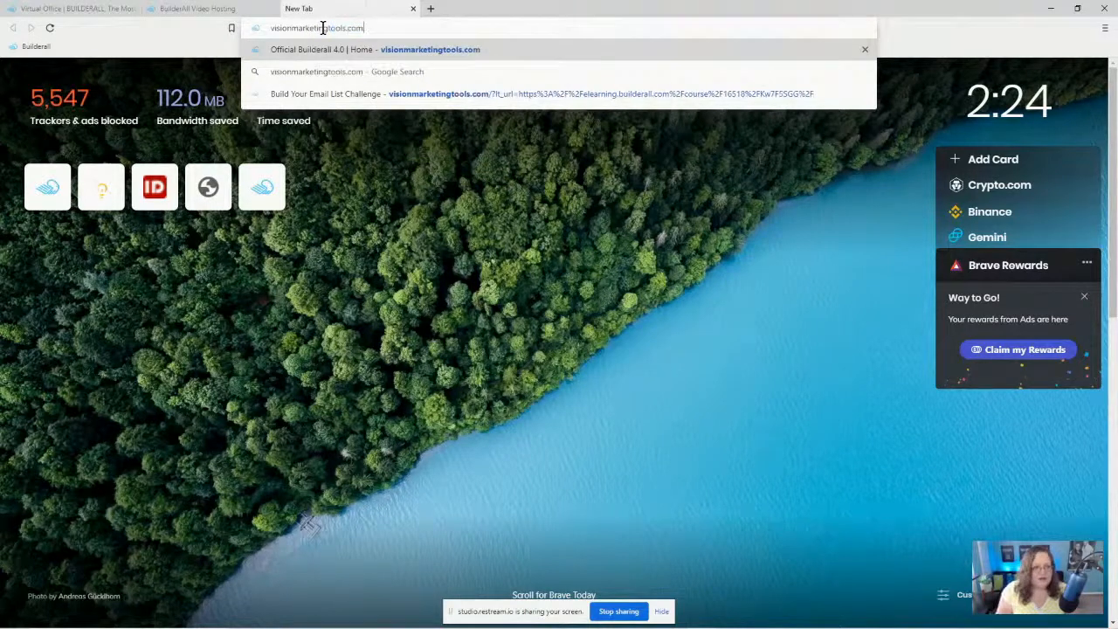
key(Return)
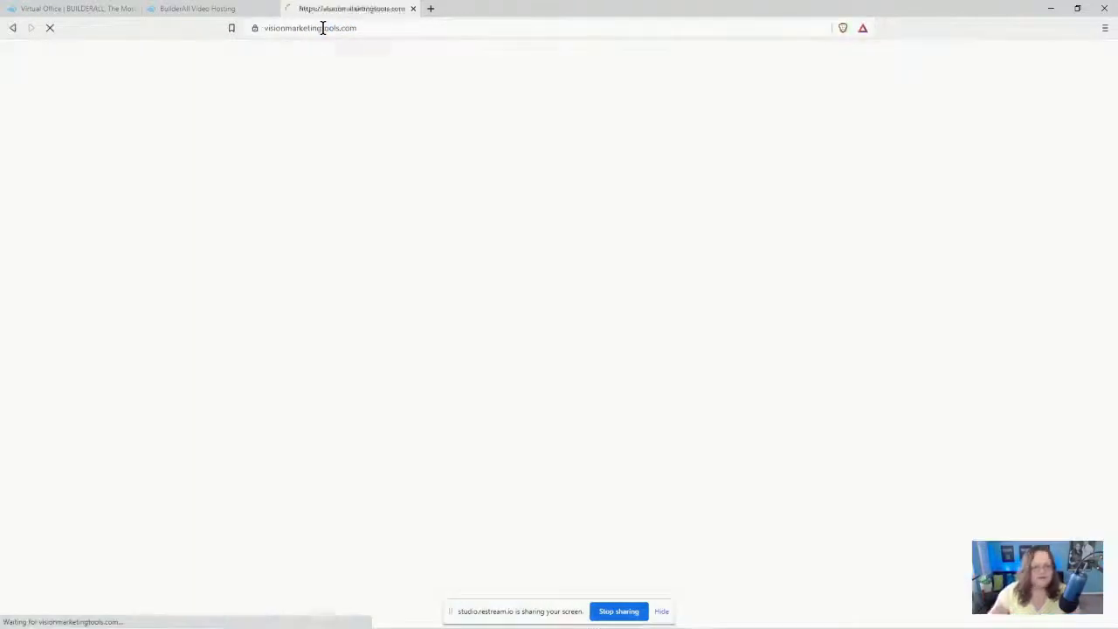
click(516, 26)
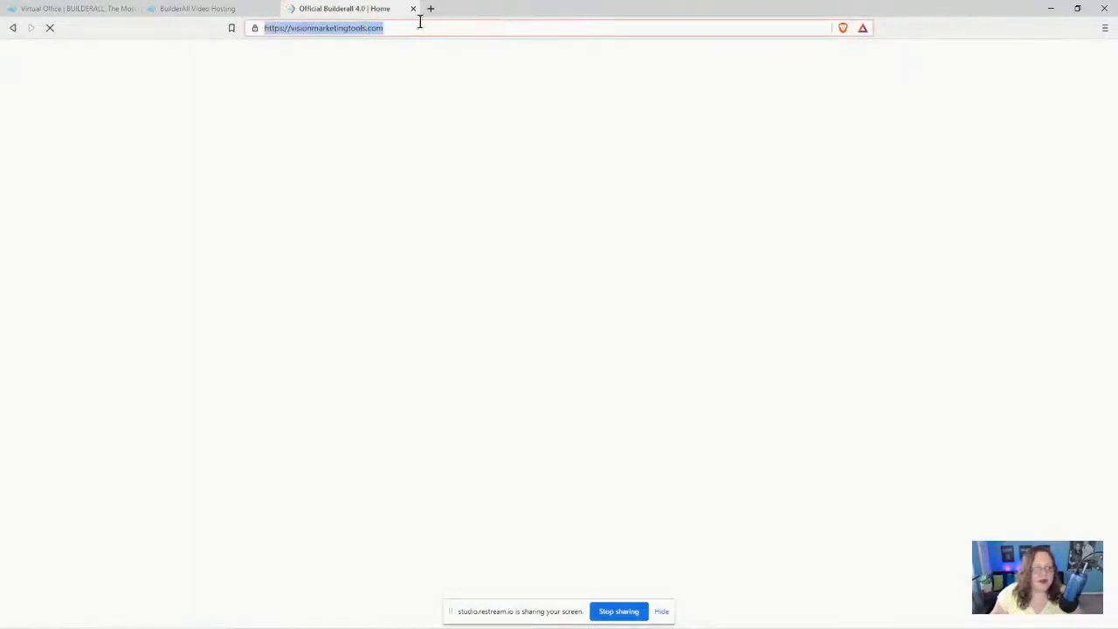
right_click(343, 31)
click(362, 98)
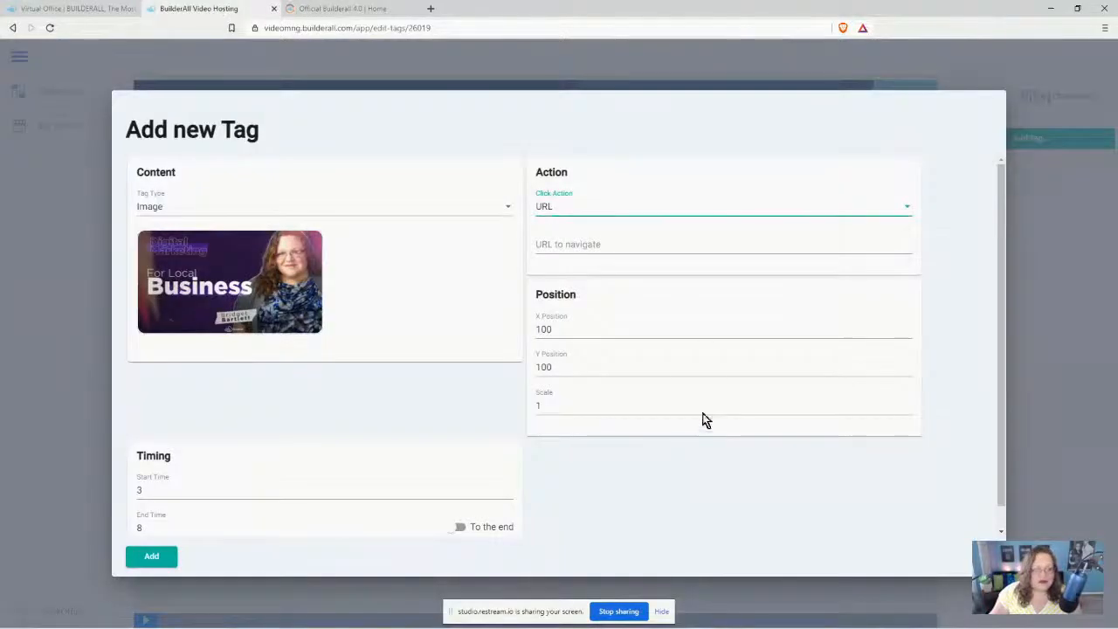
click(571, 246)
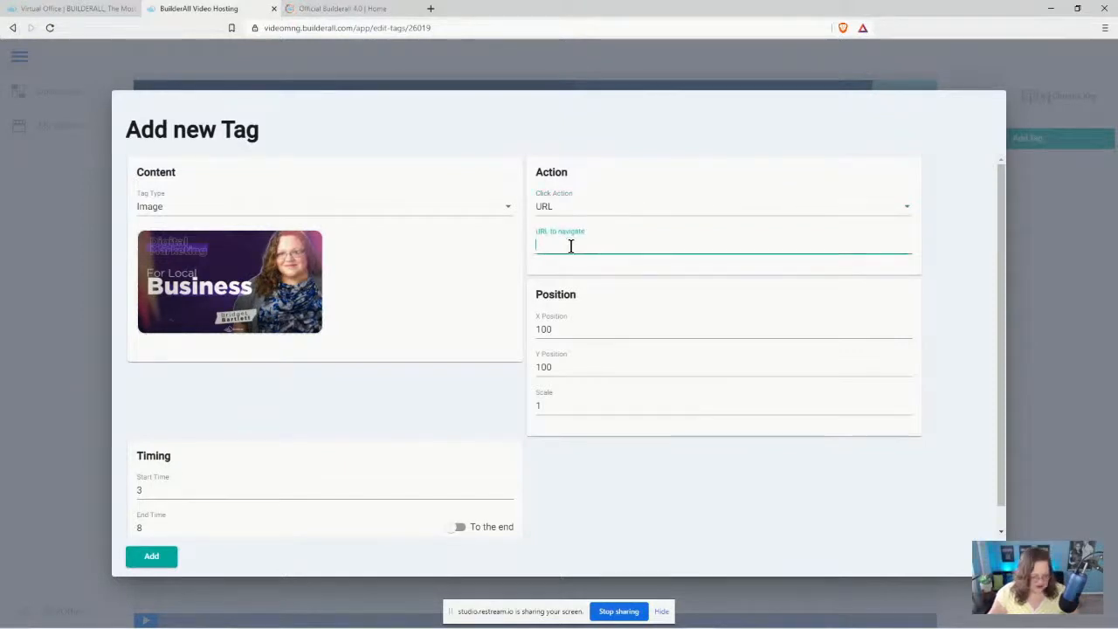
key(ctrl+v)
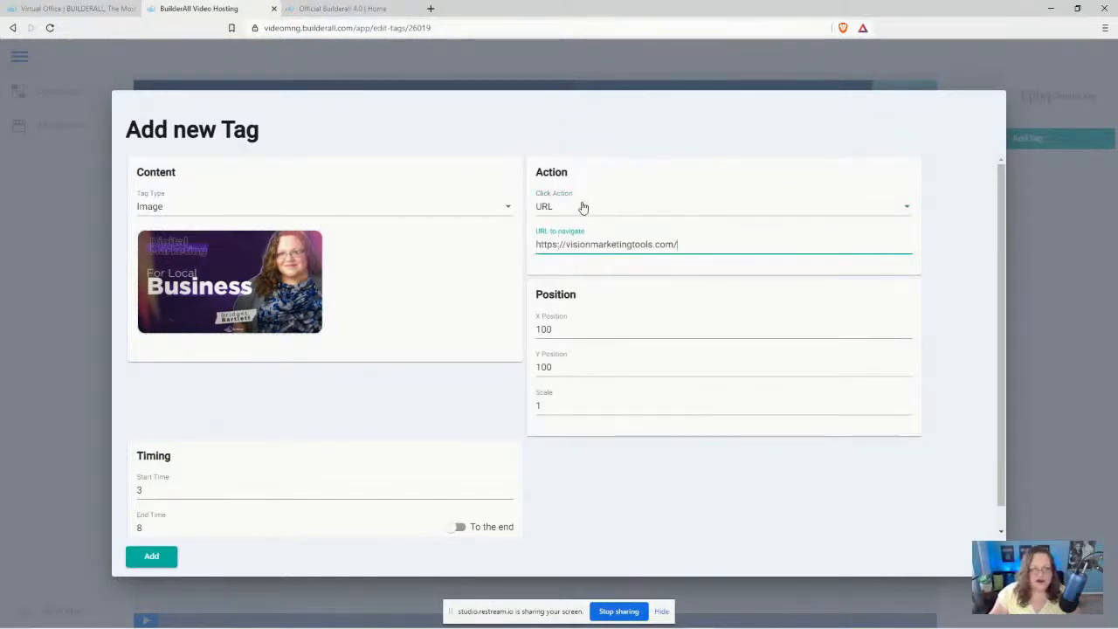
click(577, 204)
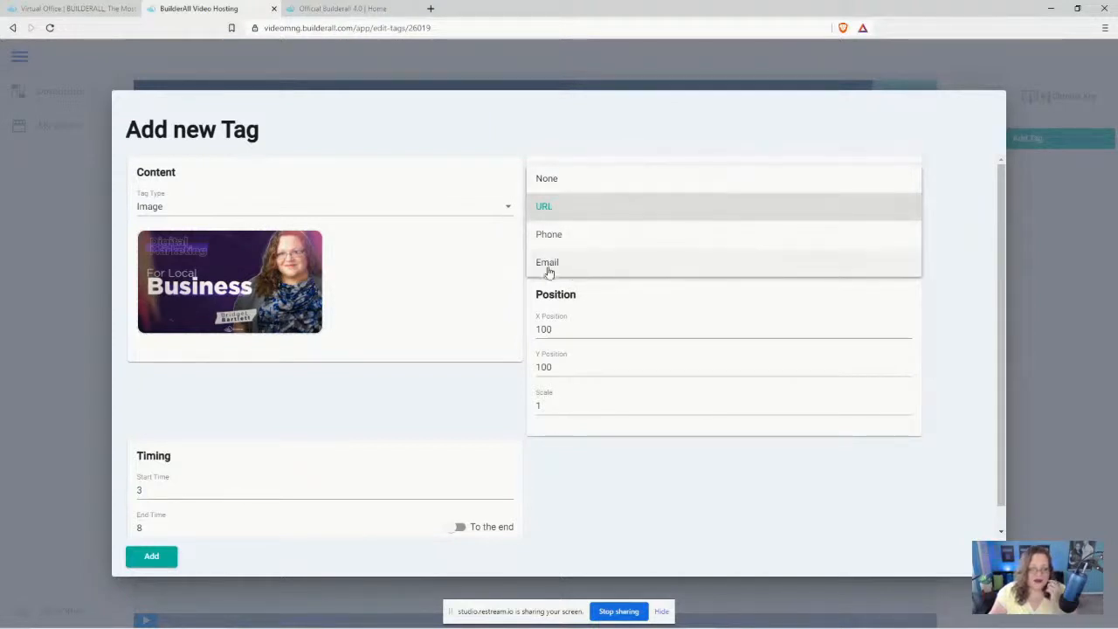
click(950, 267)
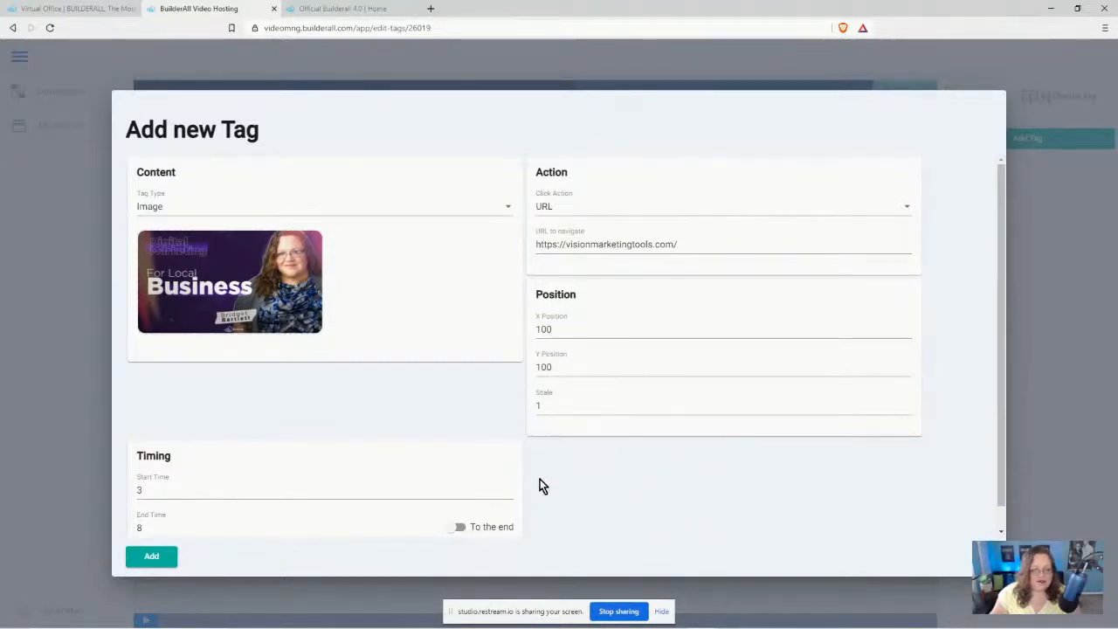
scroll(539, 480, down, 1)
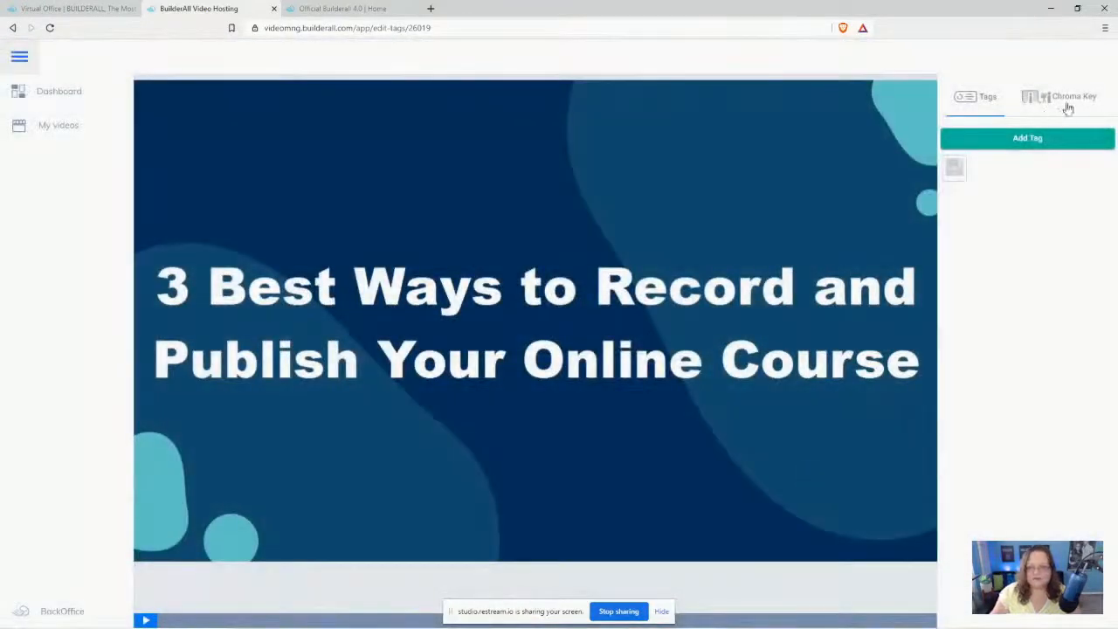
Enable Chroma Key to examine its color and remove range settings, disable it again, and return to the tags
click(1067, 105)
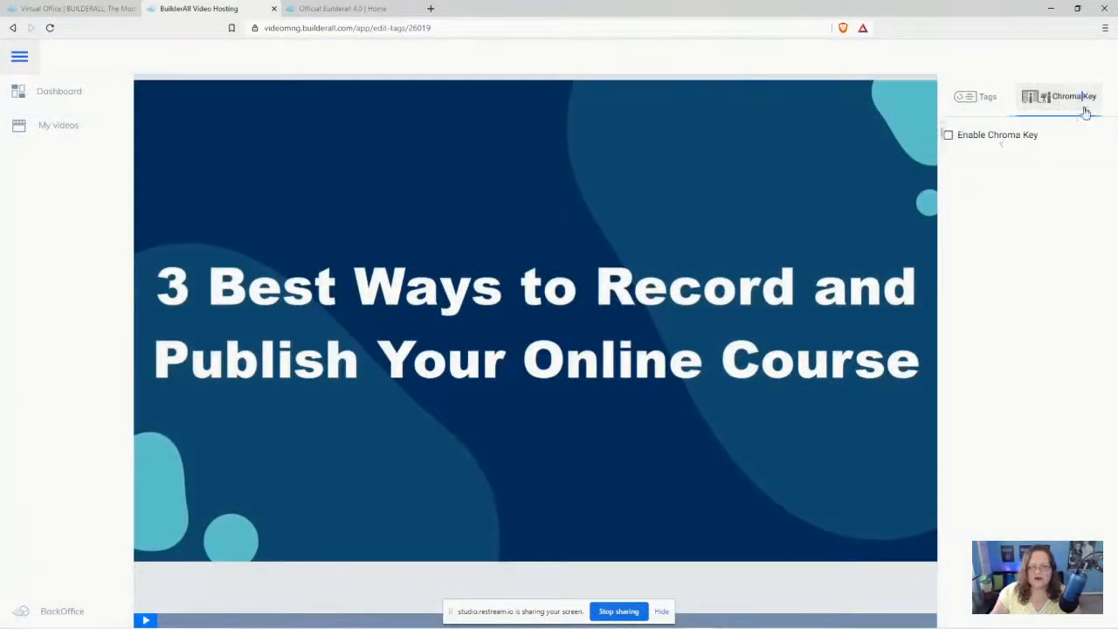
click(945, 137)
click(945, 137)
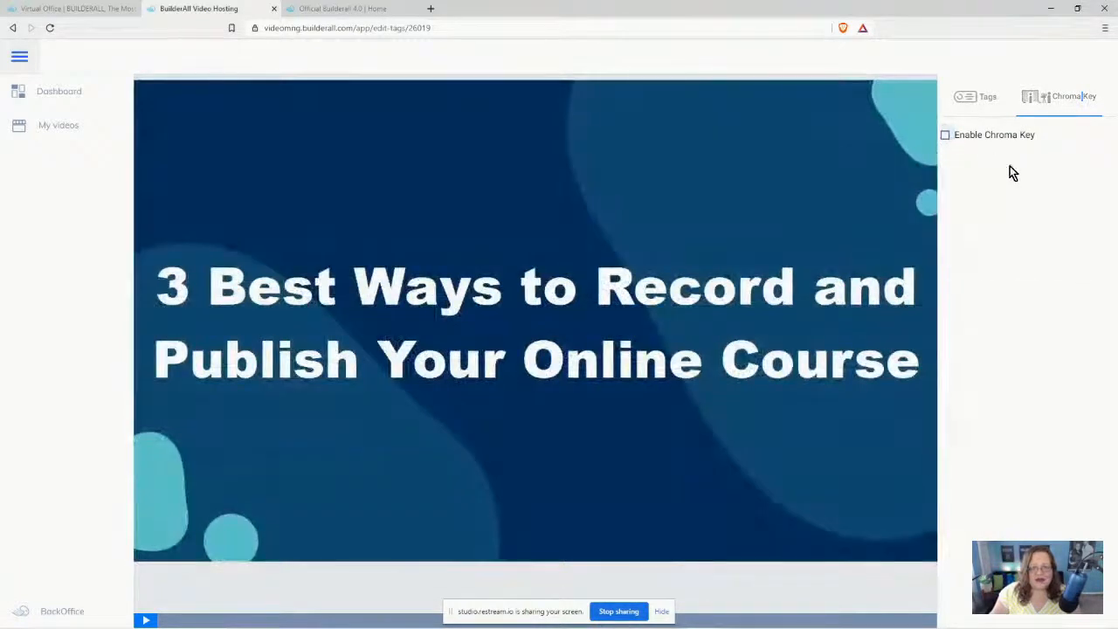
click(946, 138)
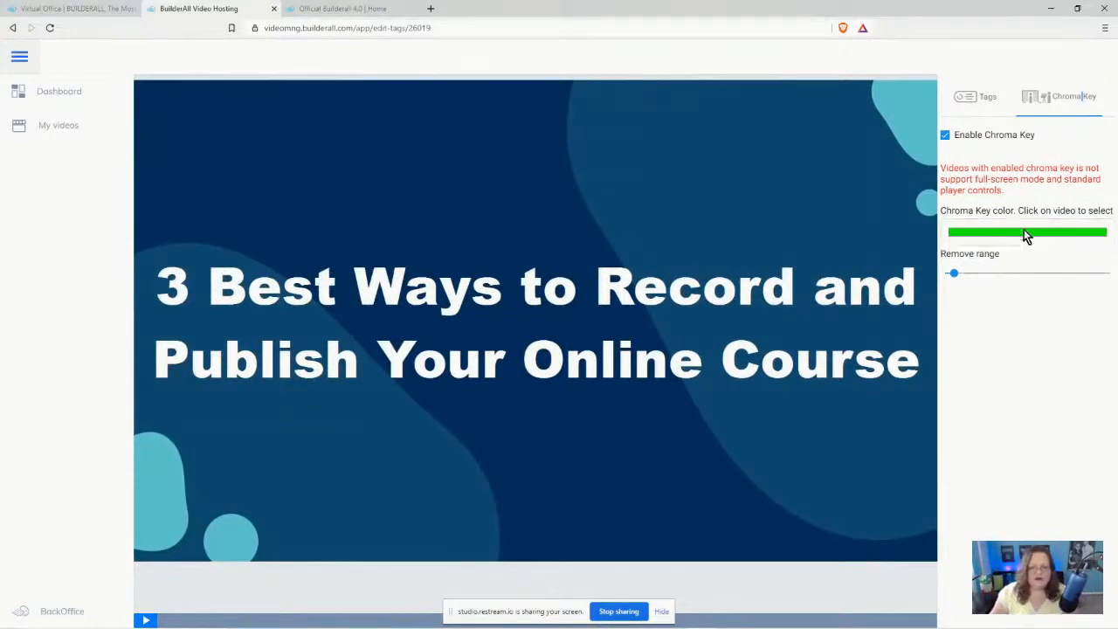
click(946, 137)
click(978, 96)
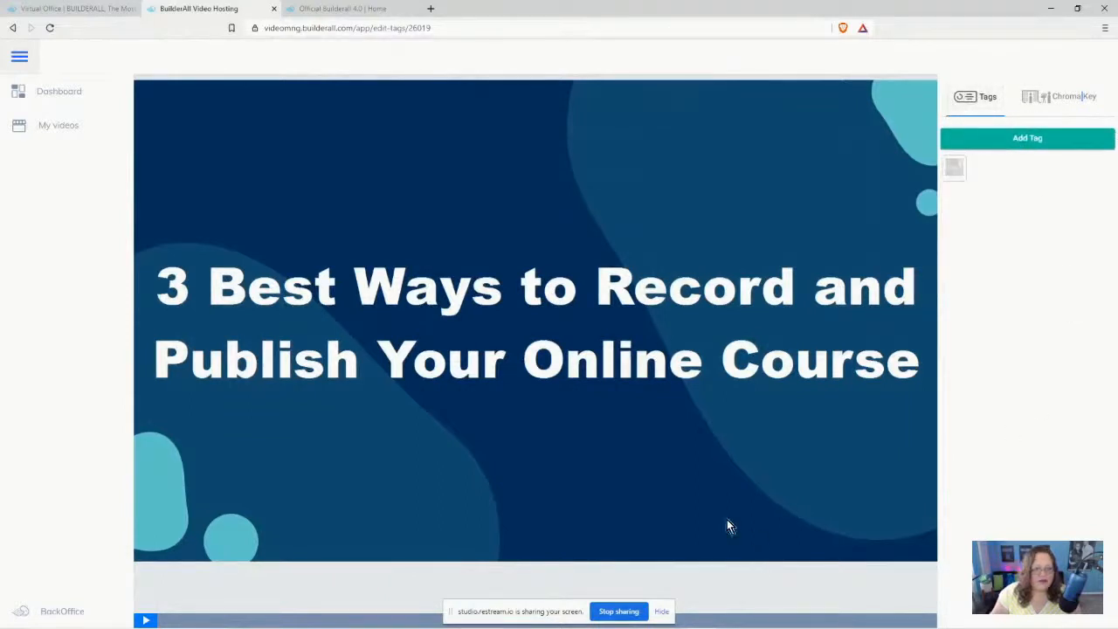
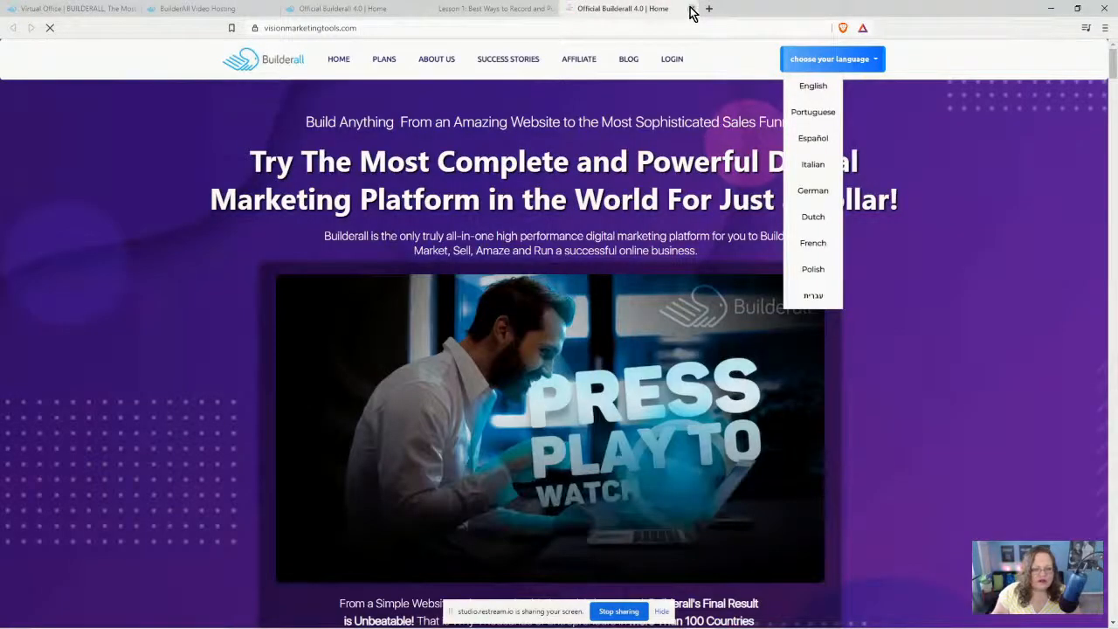
Close both Builderall home page tabs, the Lesson 1 preview tab and the video embed dialog
click(691, 9)
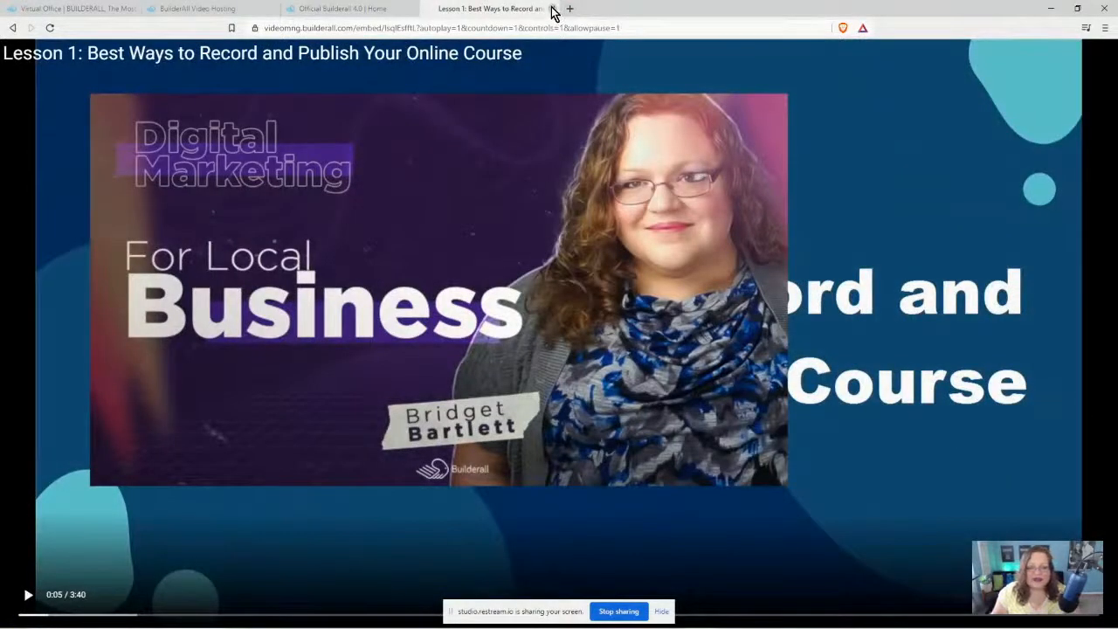
click(552, 9)
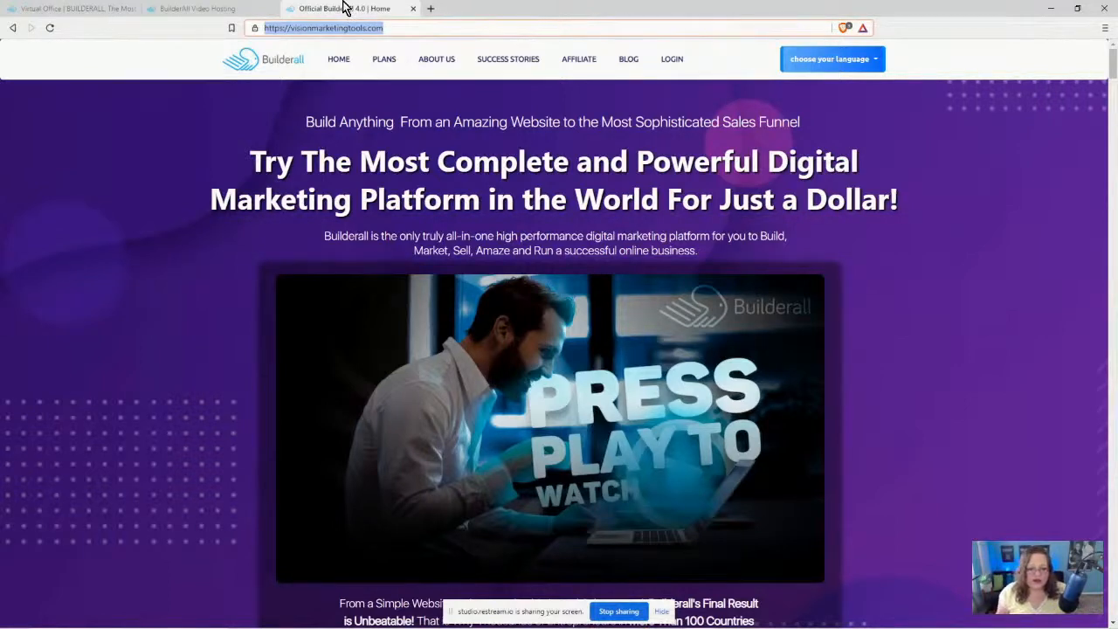
click(413, 8)
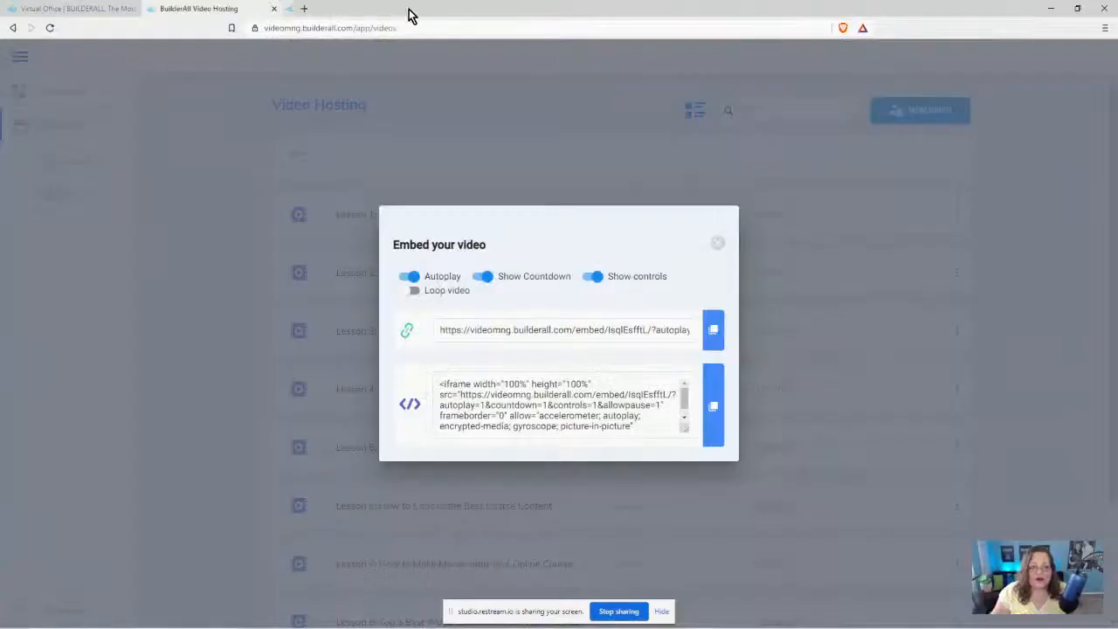
click(716, 245)
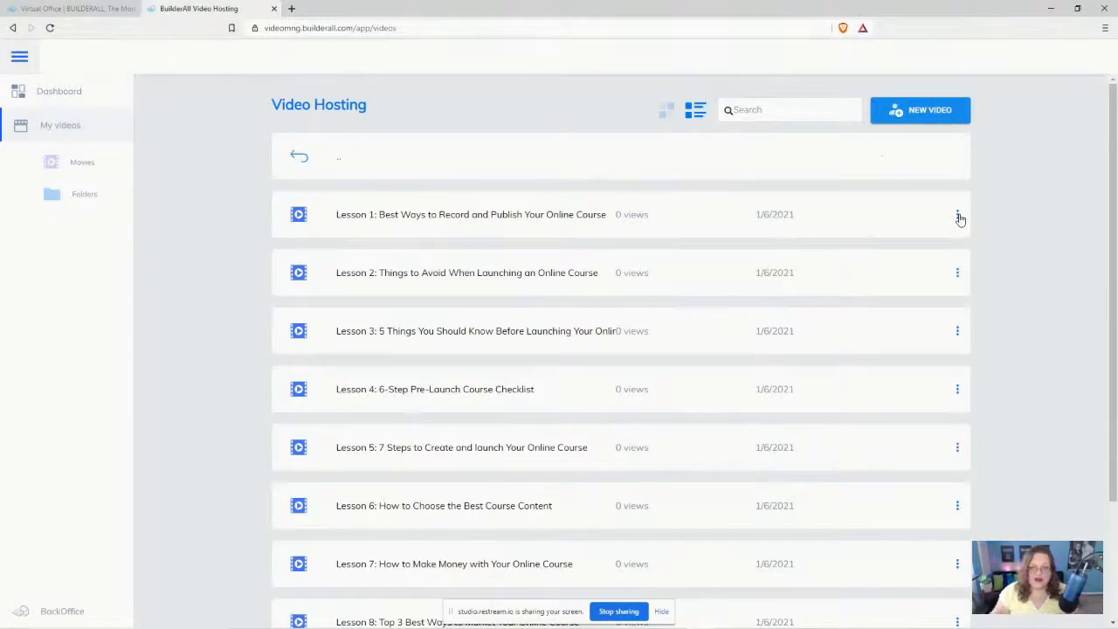
Wrap the Lesson 1 video in a new Video Wrapper project named Launch Course Sample
click(959, 217)
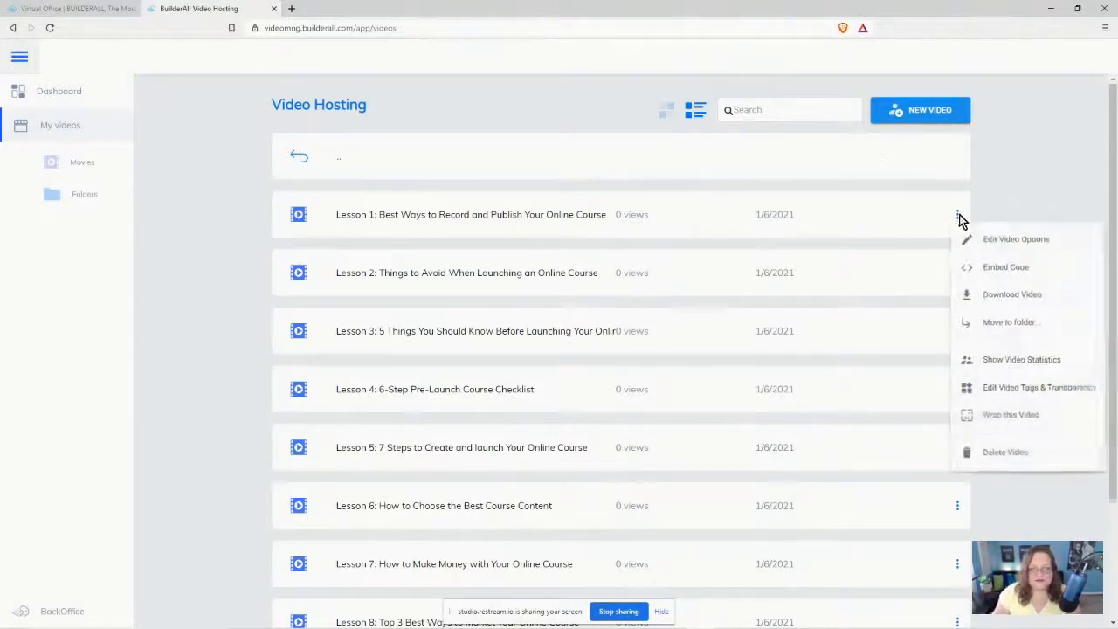
click(1018, 420)
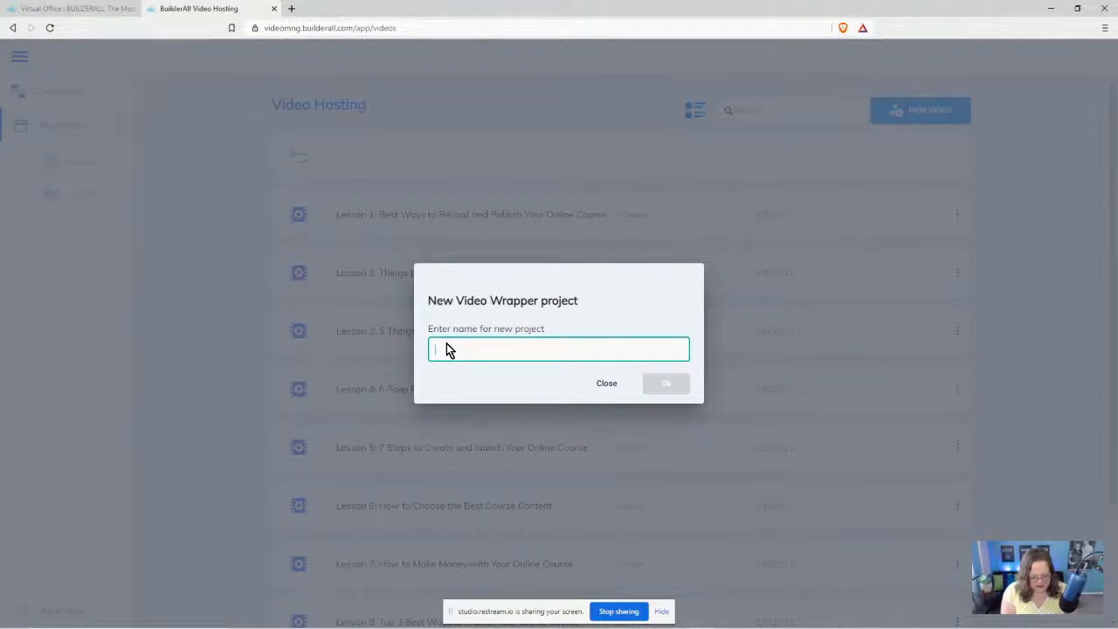
text(Launch Cou)
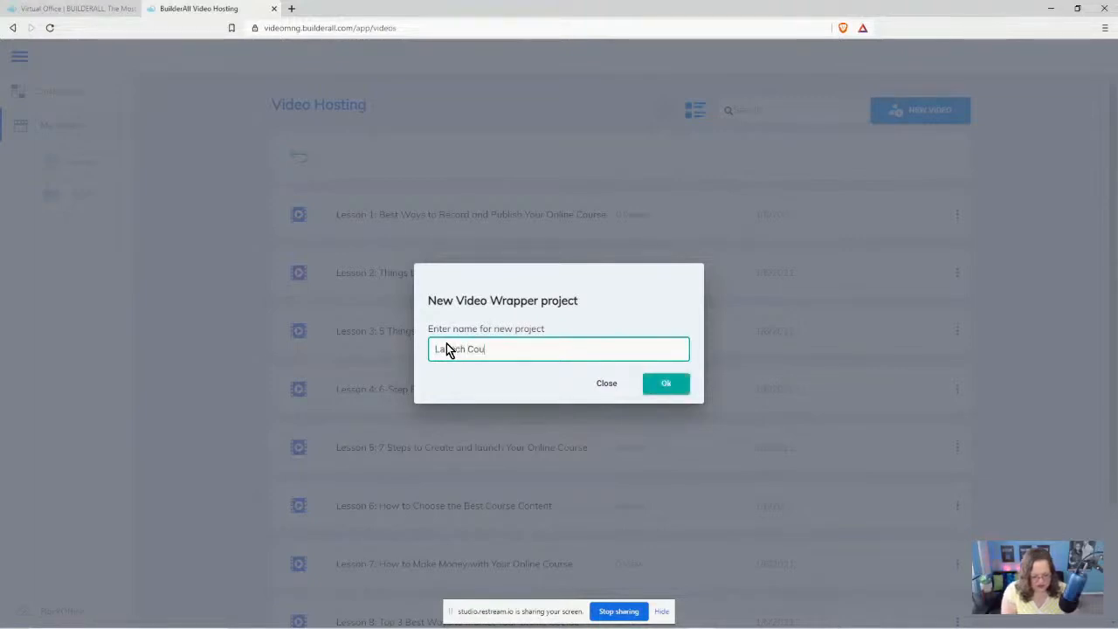
text(rse Sample)
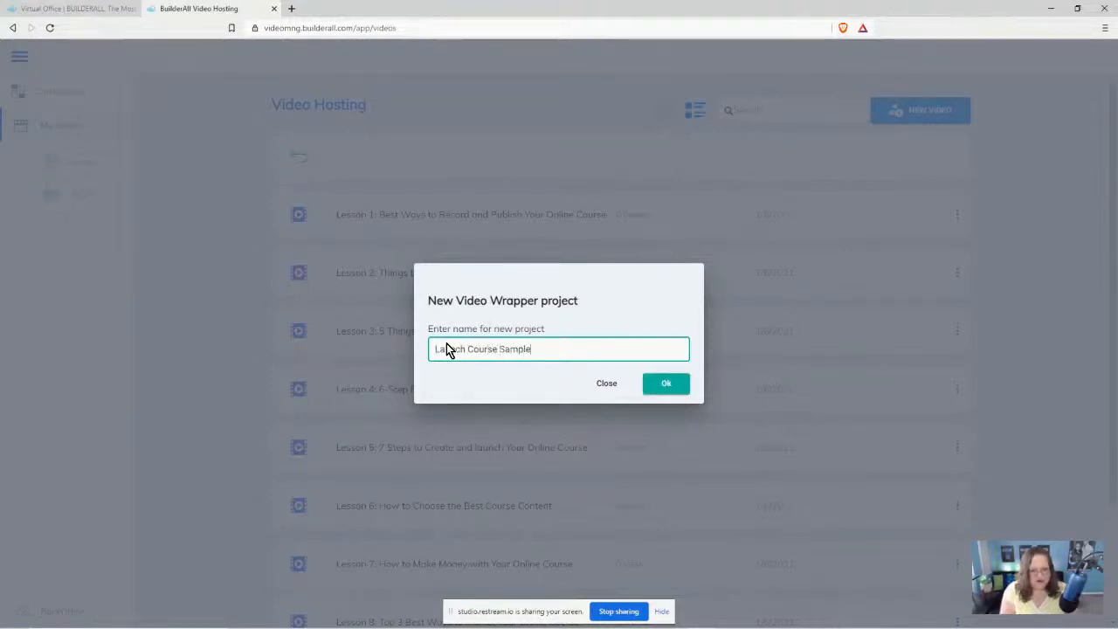
click(655, 385)
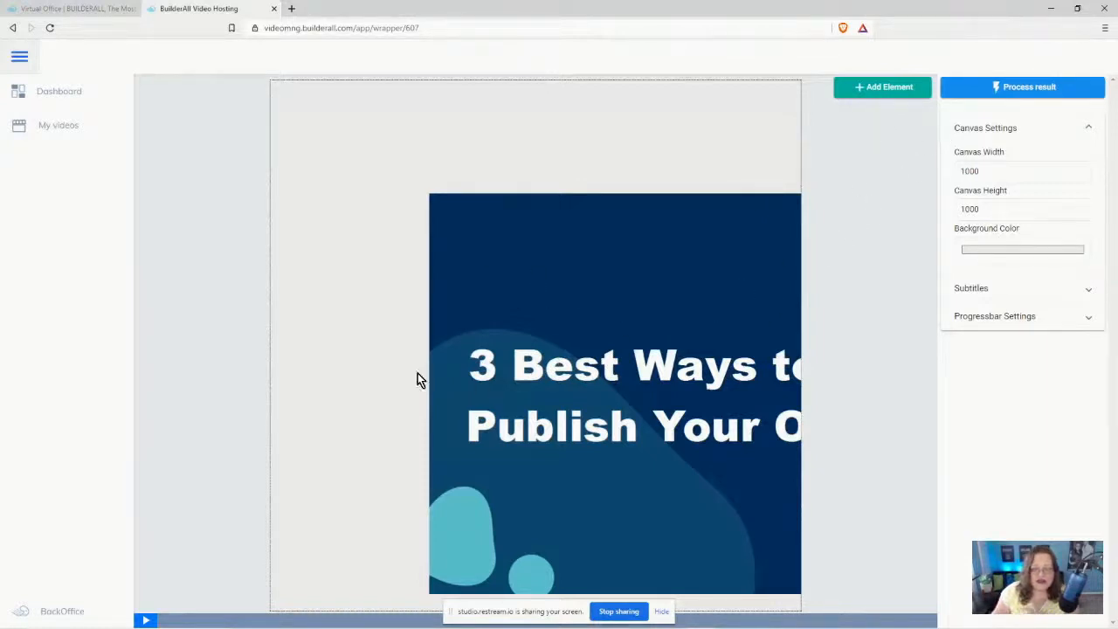
Add an image element to the canvas by uploading the Digital Marketing For Local Business graphic from the Mag 5 Graphics folder
click(888, 90)
click(861, 121)
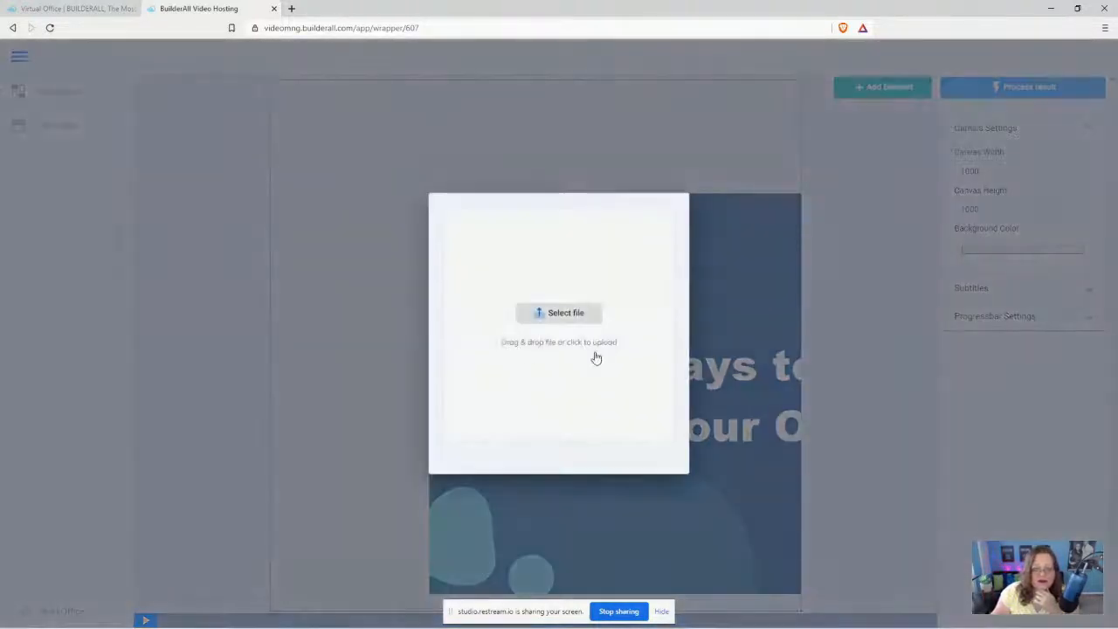
click(532, 312)
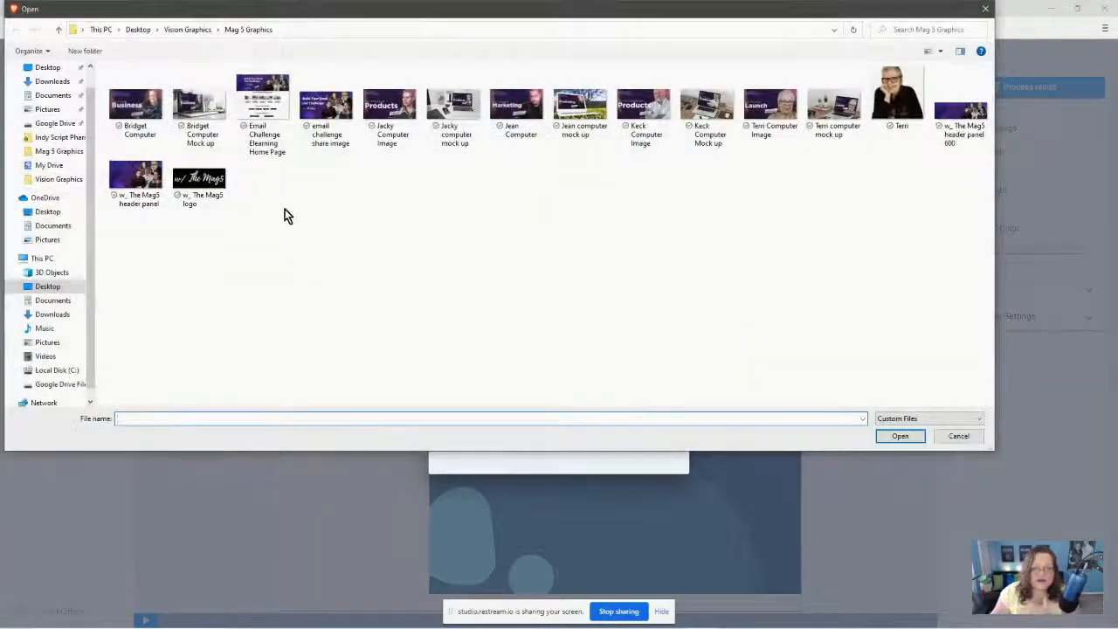
click(151, 103)
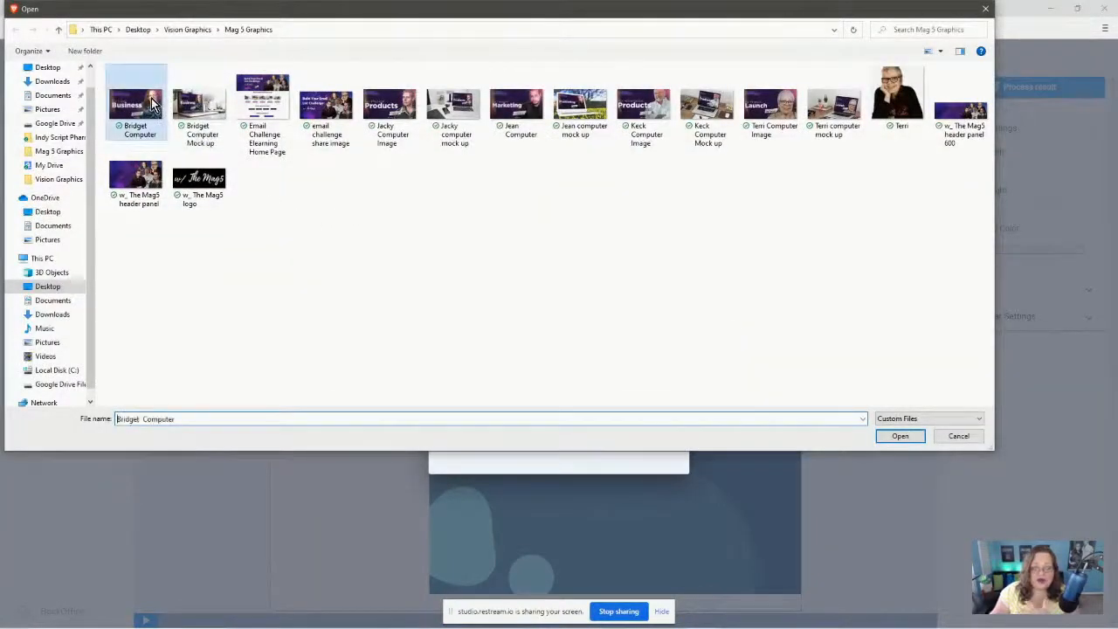
click(899, 436)
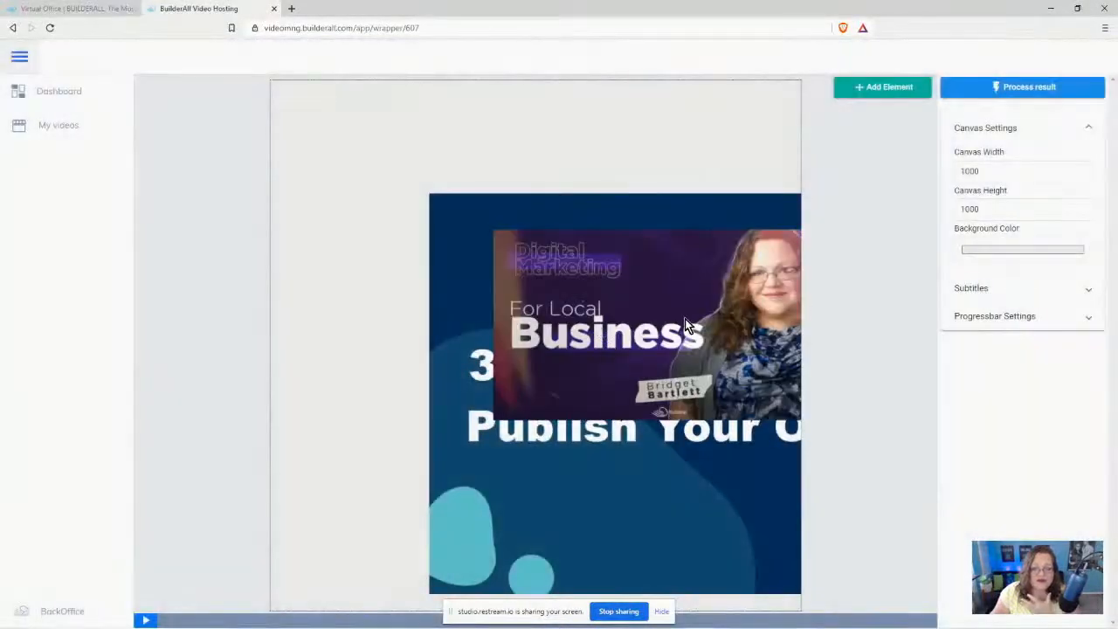
Examine the settings of the added image and of the Lesson 1 video, including the video's opacity
click(685, 324)
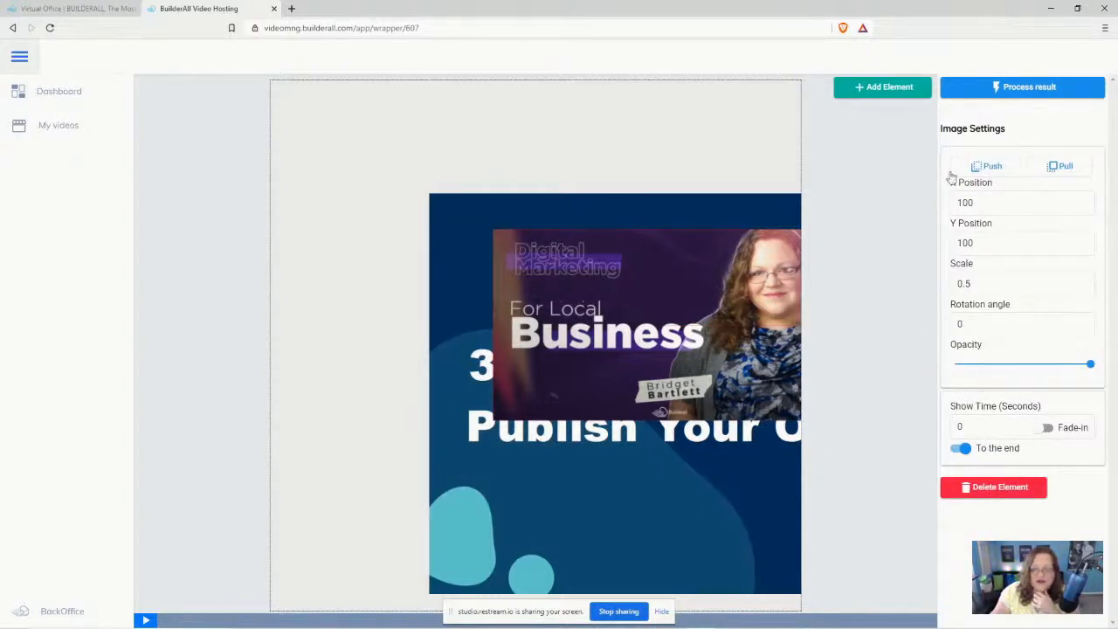
click(488, 529)
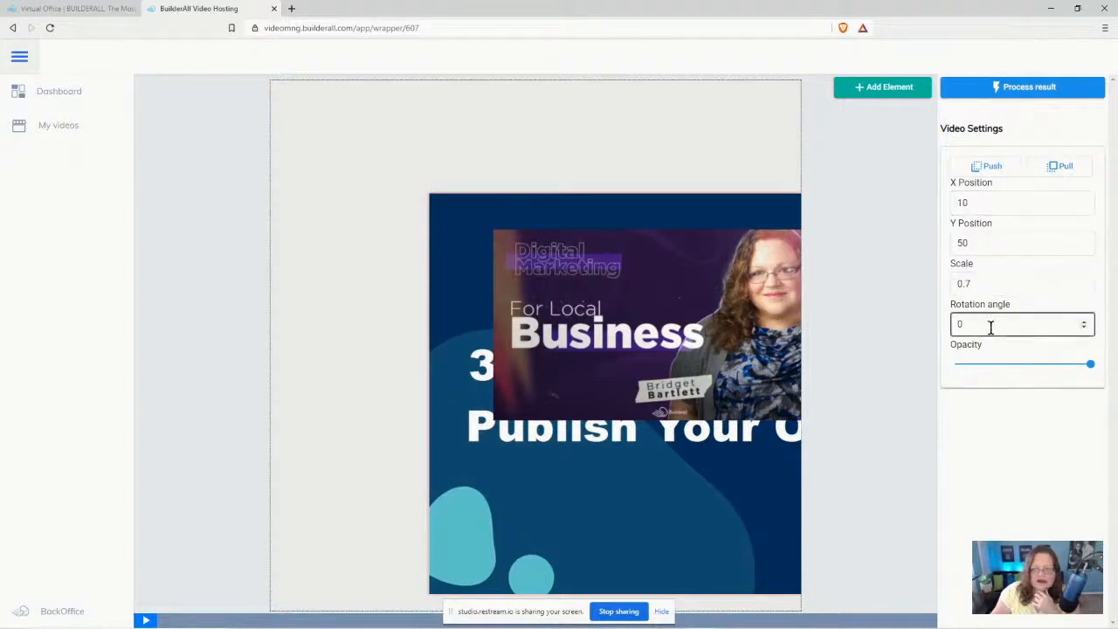
mouse_move(1090, 363)
mouse_down()
mouse_move(1026, 364)
mouse_move(1109, 370)
mouse_up()
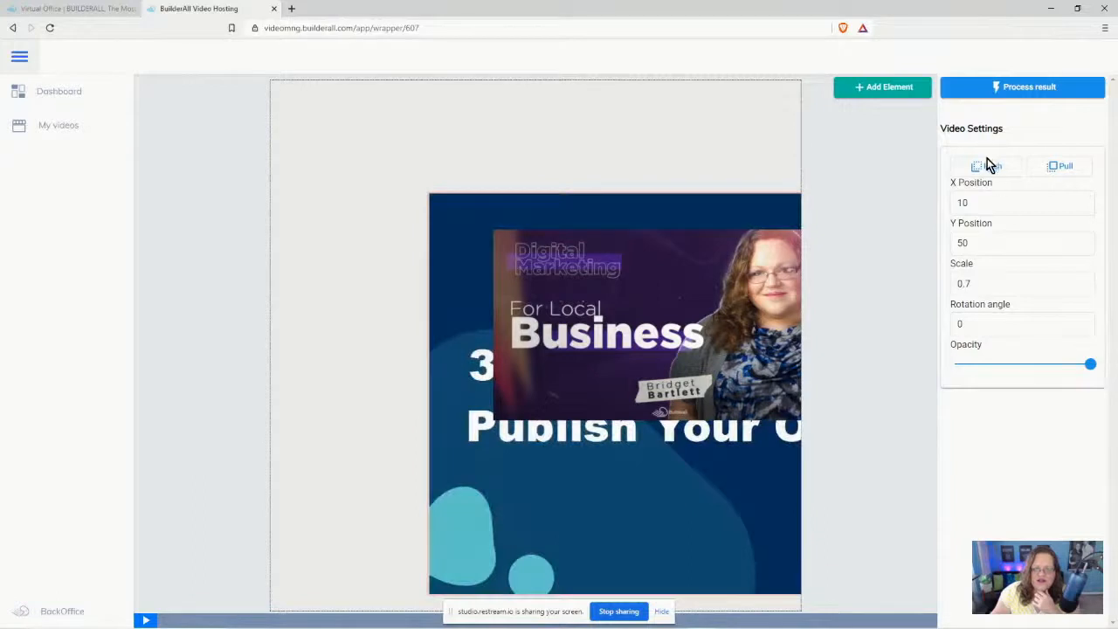
Try the Push and Pull layer ordering on the Lesson 1 video relative to the image
click(982, 172)
click(620, 319)
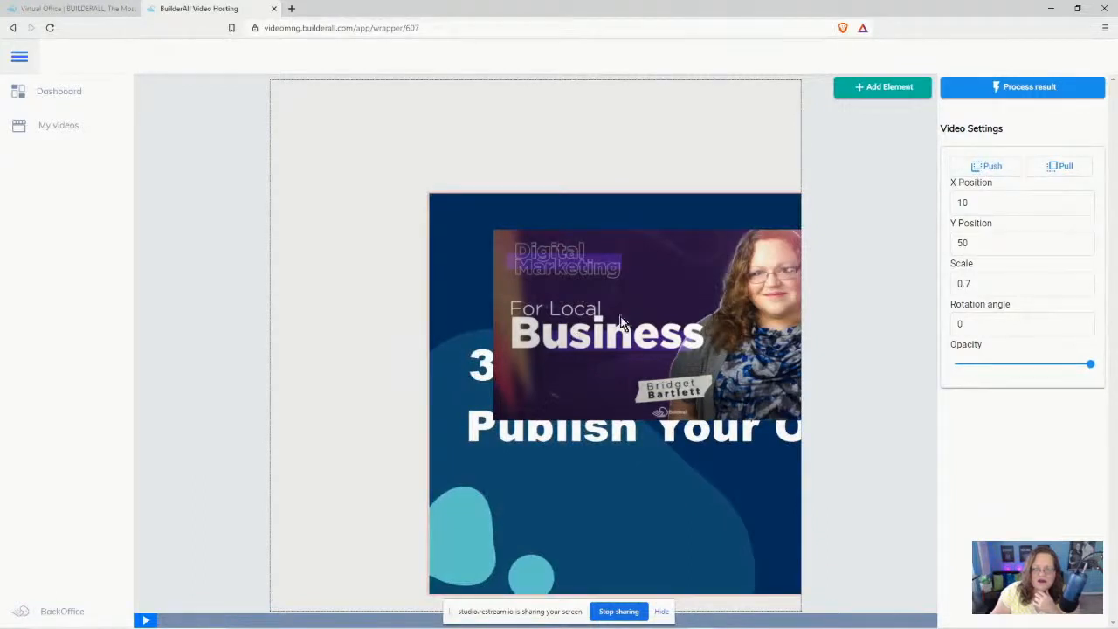
click(1061, 166)
click(992, 169)
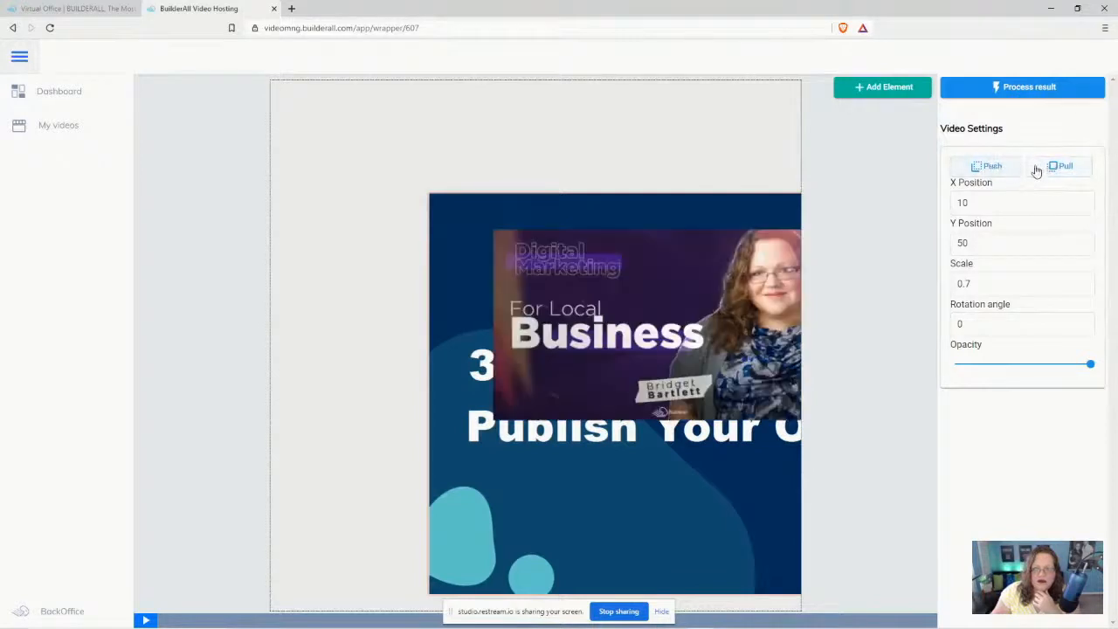
click(1046, 170)
click(984, 170)
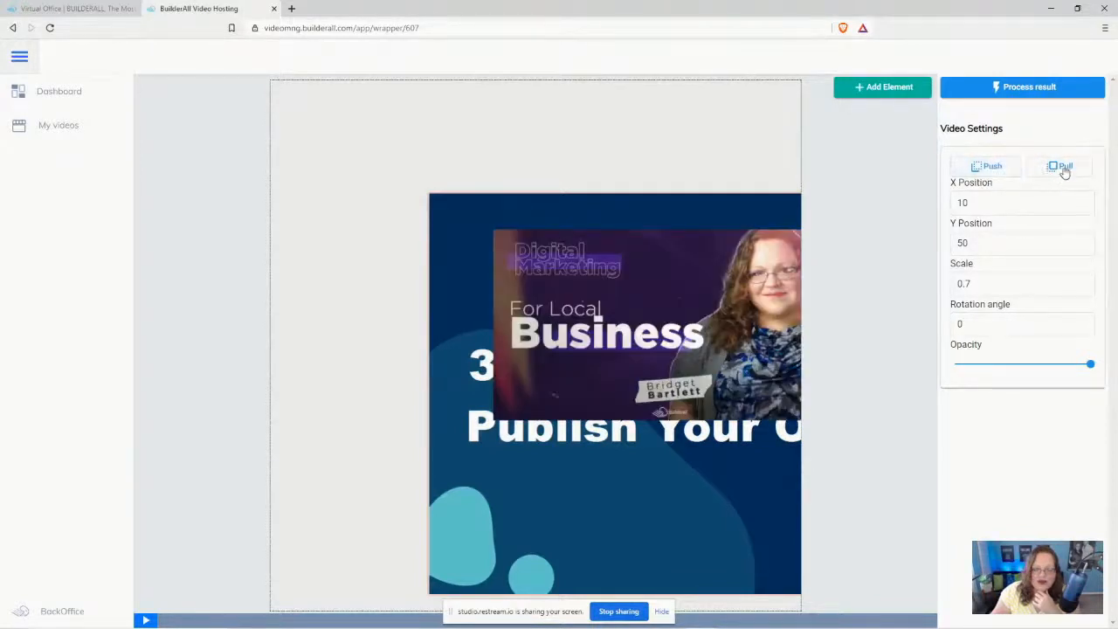
Try different X positions for the Lesson 1 video, including 13, 20, 100 and 10
click(961, 202)
click(1085, 200)
click(1084, 200)
drag(988, 205, 930, 203)
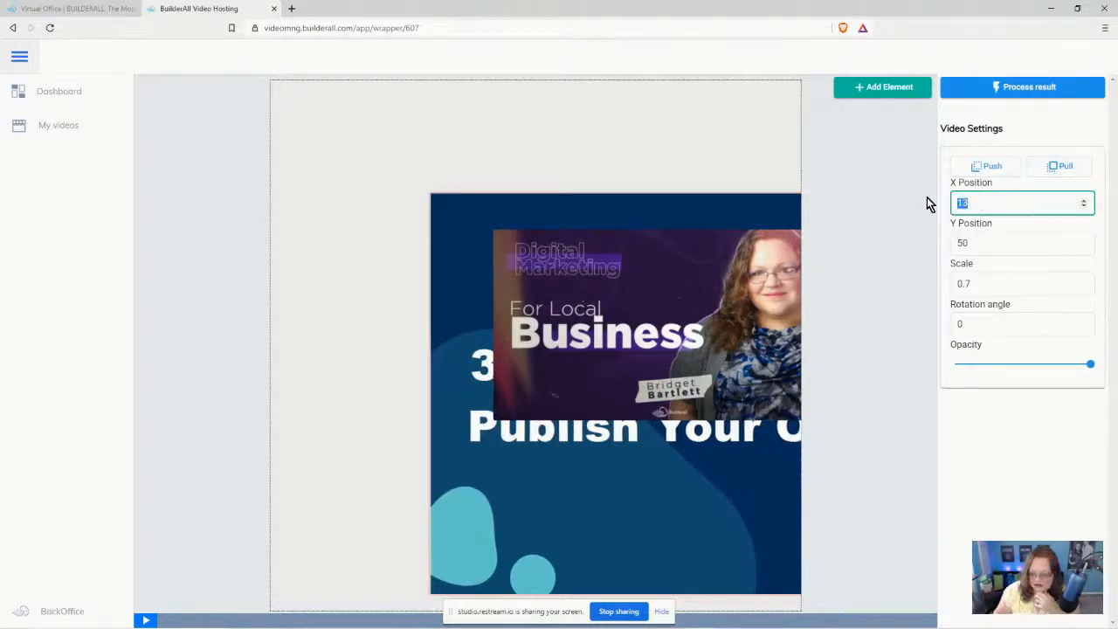
text(20)
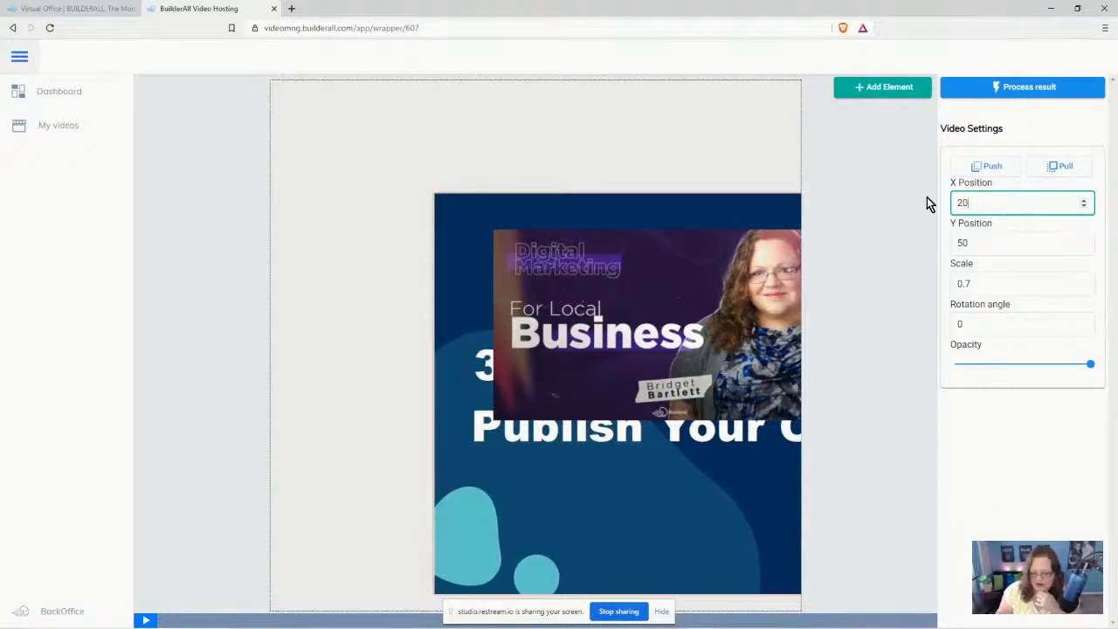
text(10)
key(BackSpace)
key(BackSpace)
key(BackSpace)
key(BackSpace)
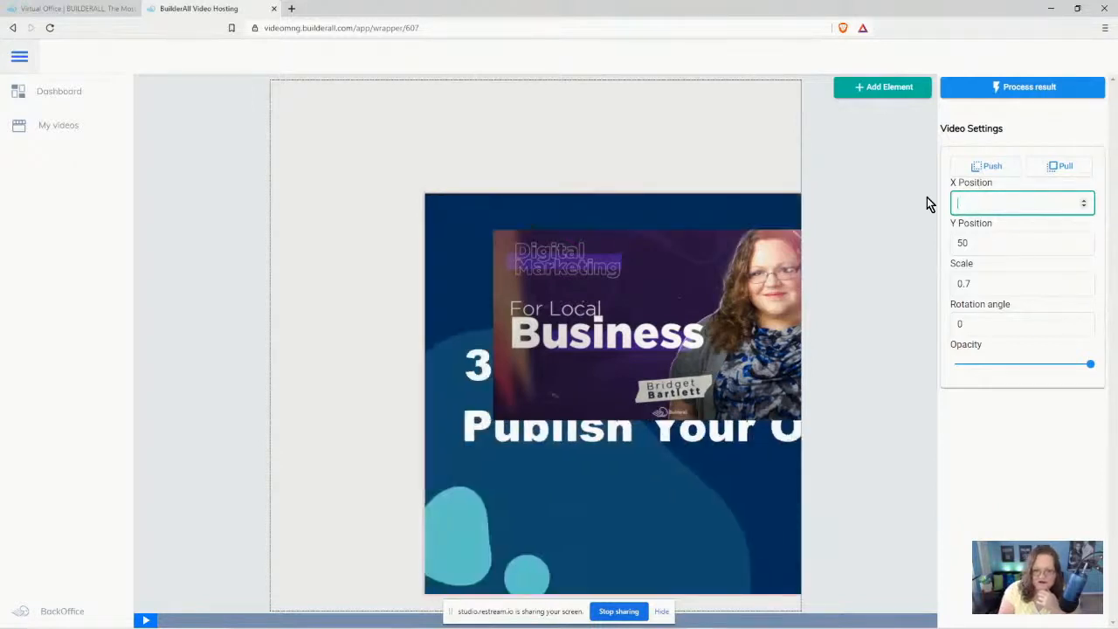
text(100)
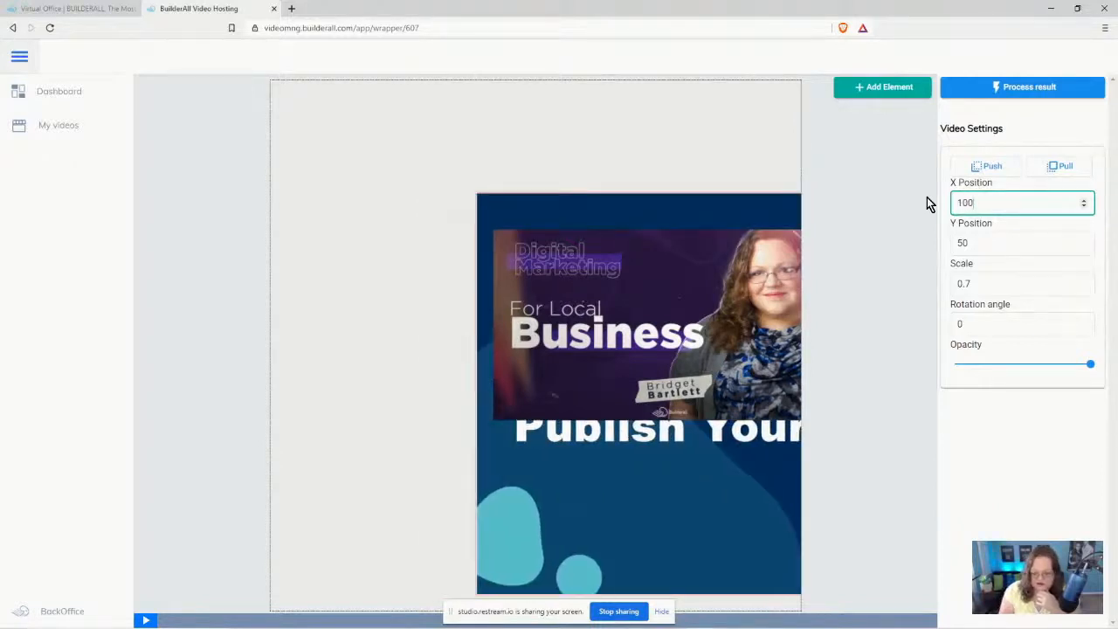
key(BackSpace)
key(BackSpace)
key(BackSpace)
text(15)
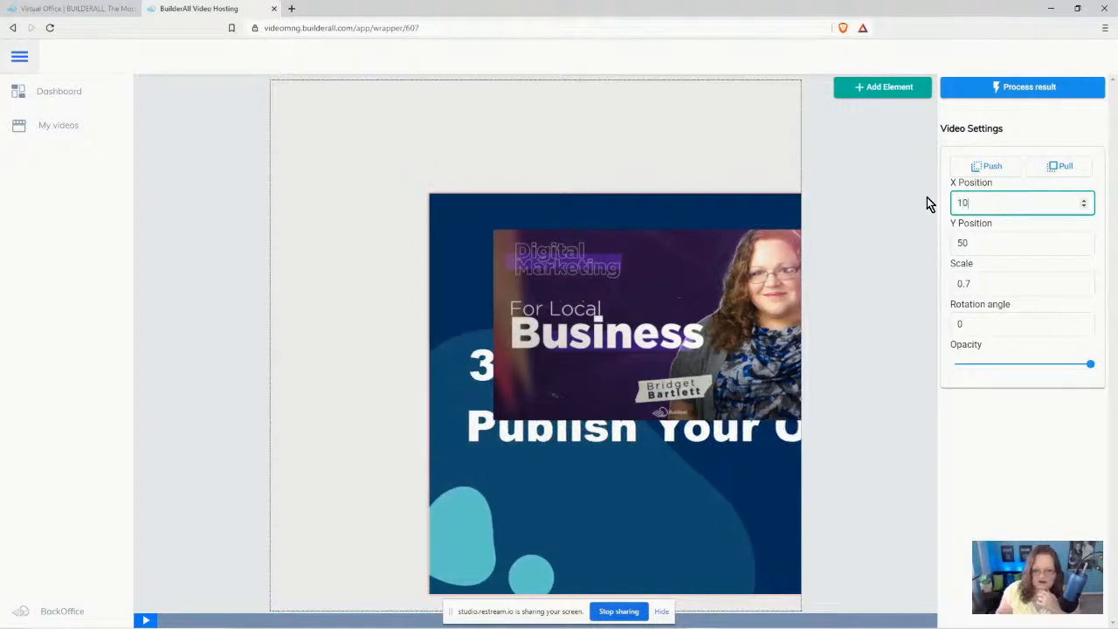
key(BackSpace)
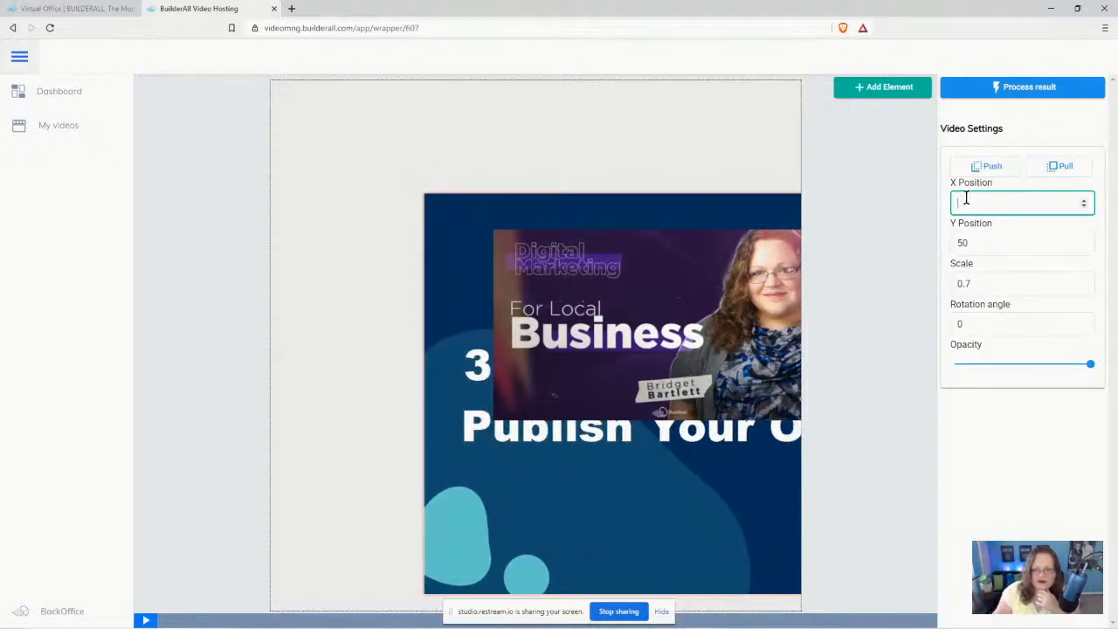
Set the Lesson 1 video's X position, Y position and scale each to 100
text(100)
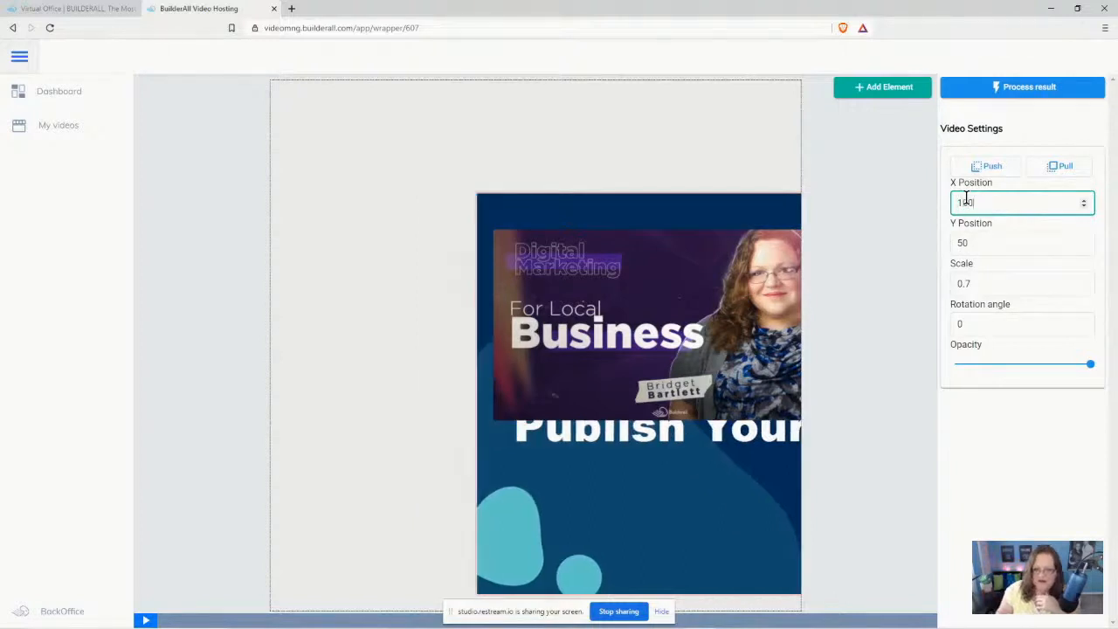
key(Tab)
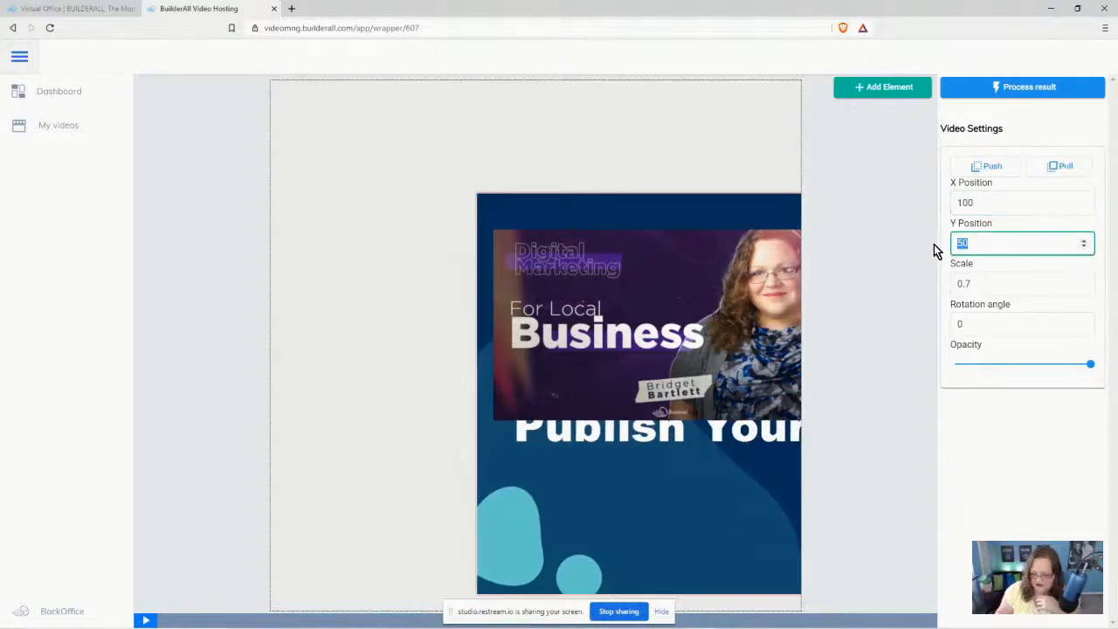
text(100)
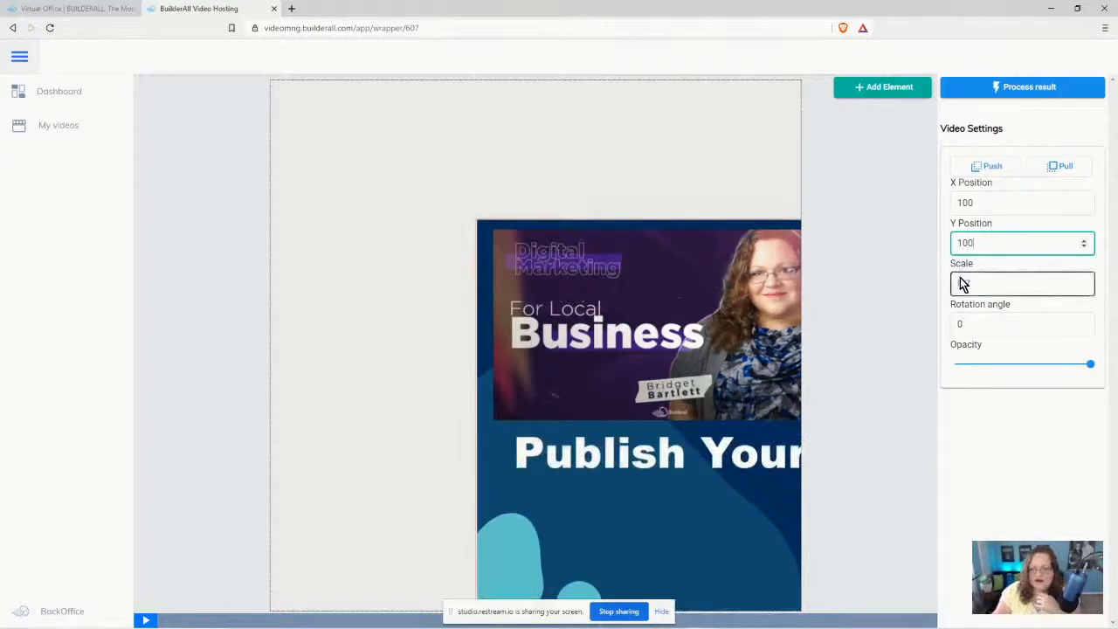
key(Tab)
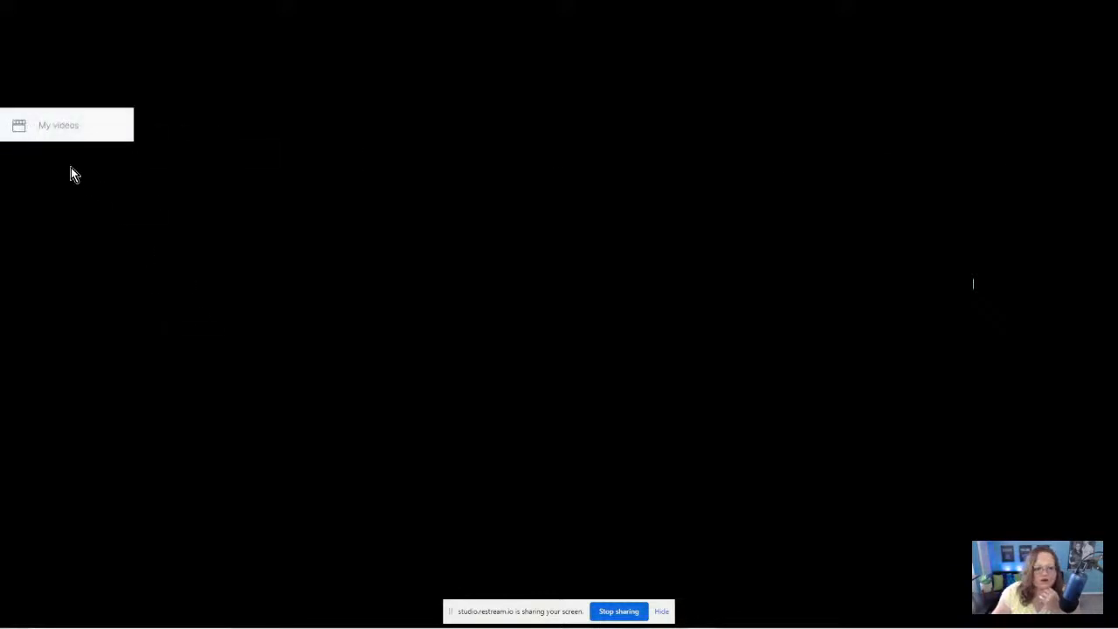
Return to the video list and reopen Lesson 1's existing Launch Course Sample wrapping
click(63, 129)
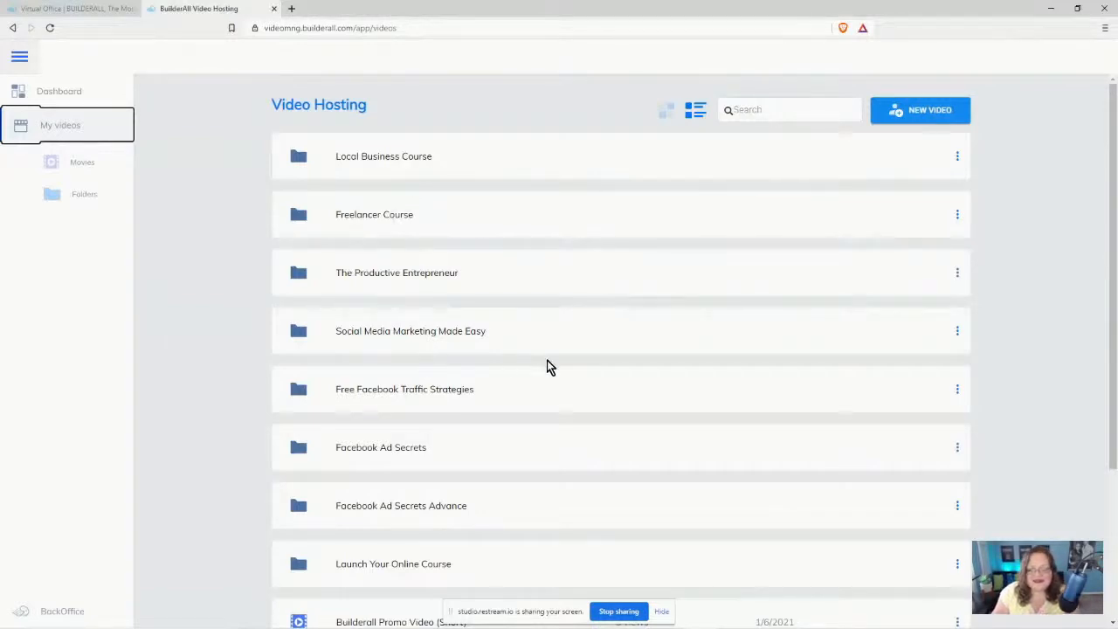
scroll(466, 379, down, 6)
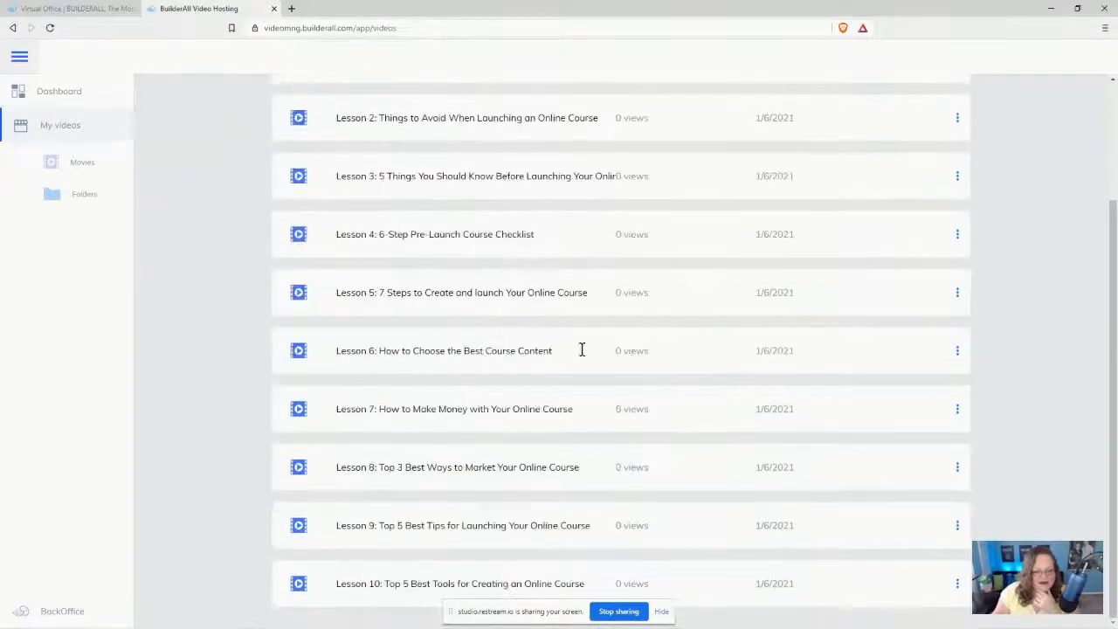
scroll(806, 266, up, 2)
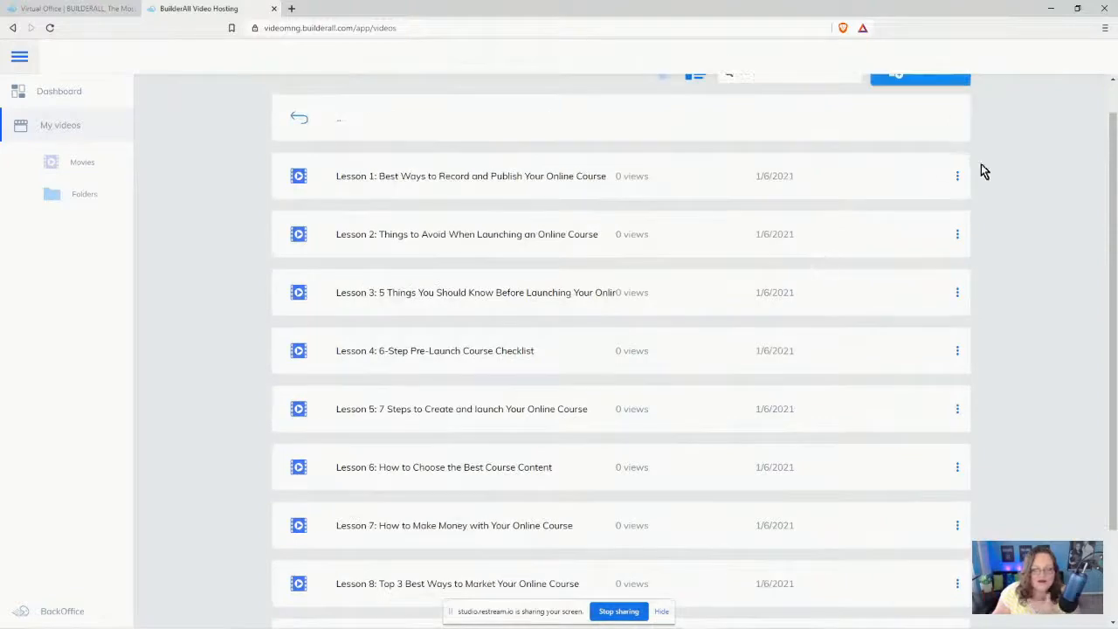
click(957, 177)
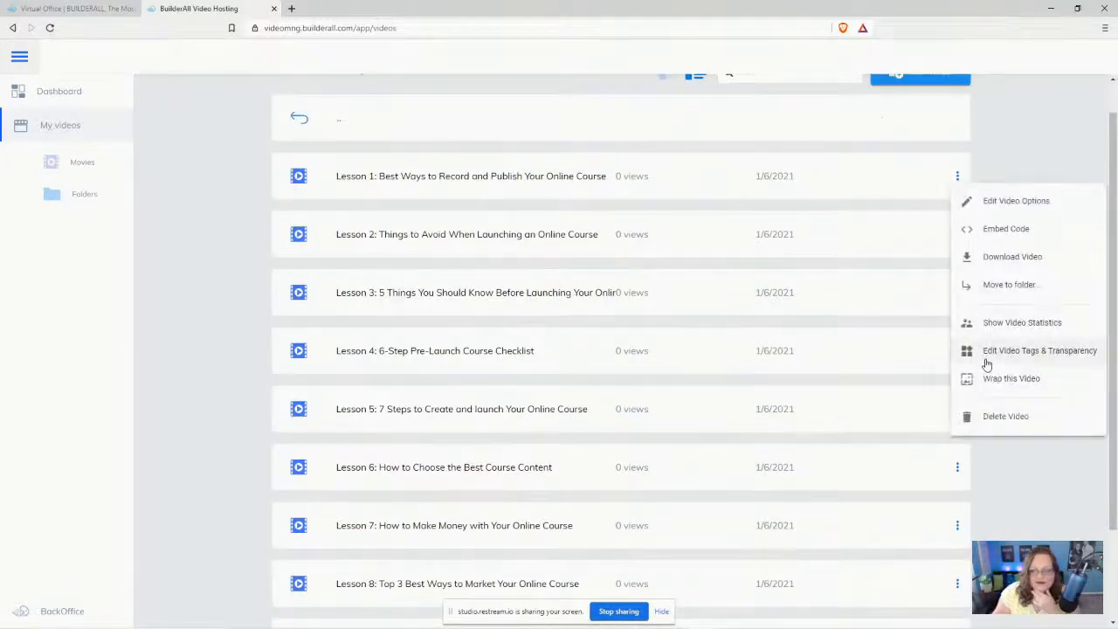
click(1005, 378)
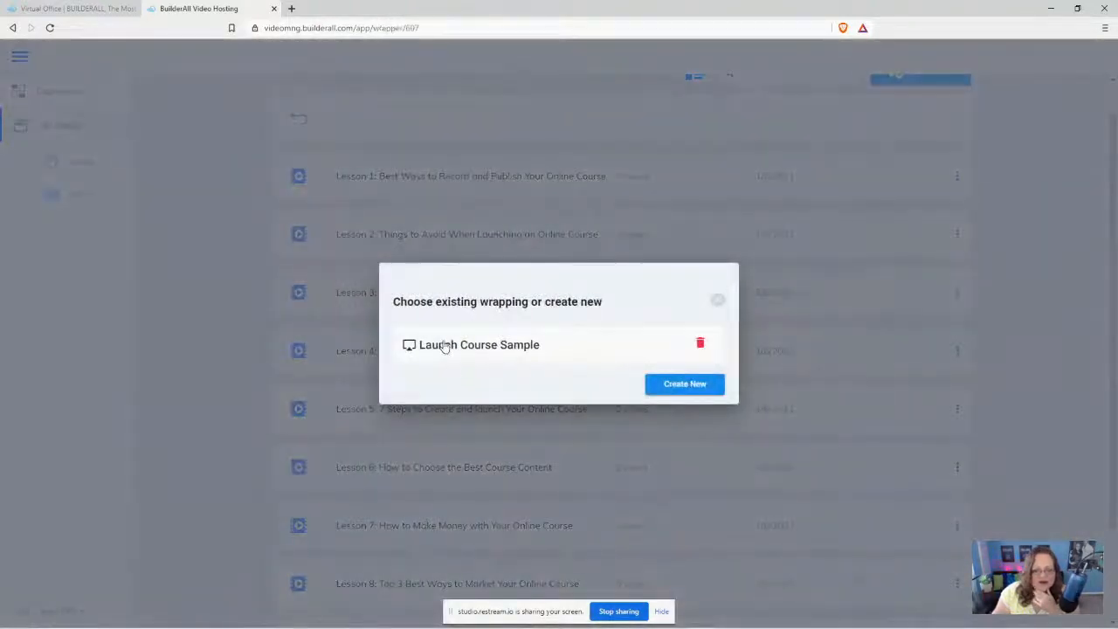
click(444, 346)
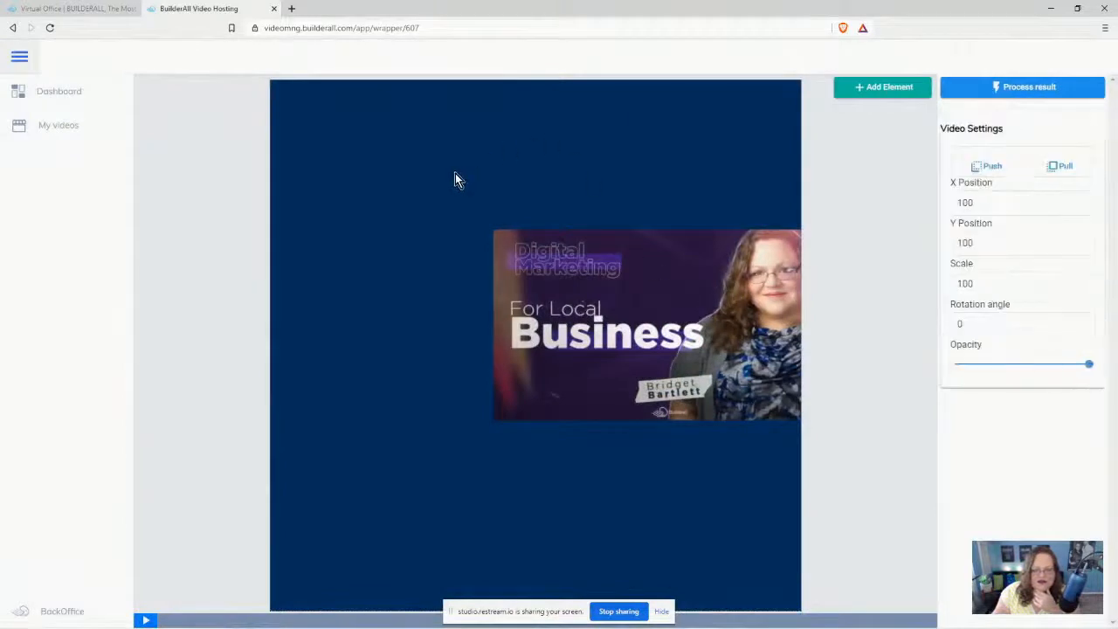
Move the Digital Marketing image to the lower middle of the canvas, at about X -165 and Y 315
drag(685, 330, 549, 269)
drag(614, 280, 612, 514)
drag(701, 495, 657, 482)
drag(693, 404, 633, 389)
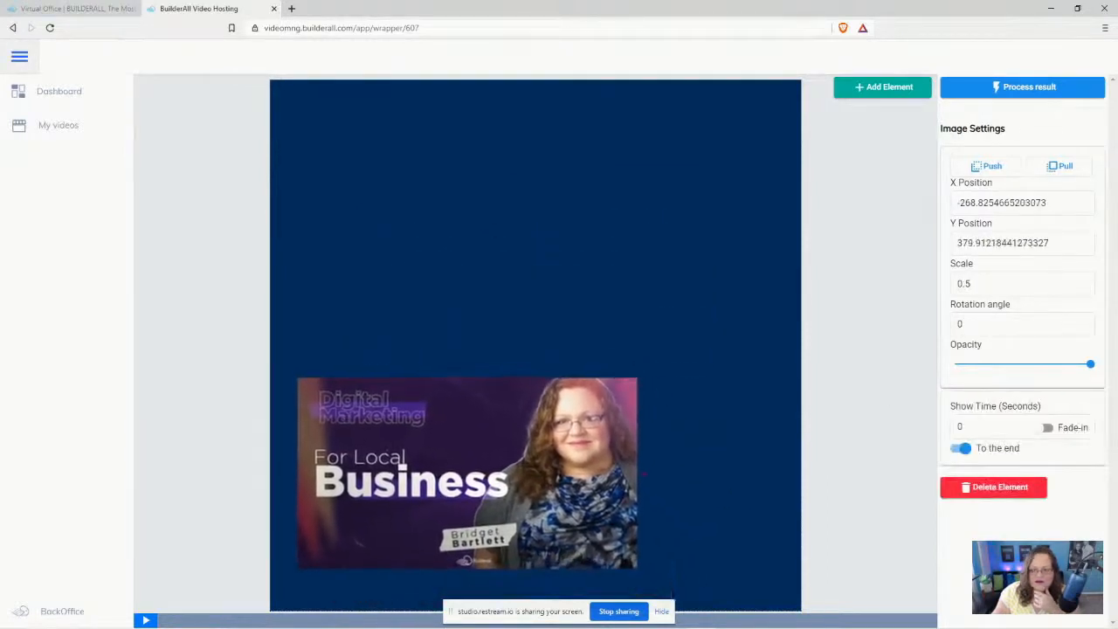
drag(487, 465, 514, 411)
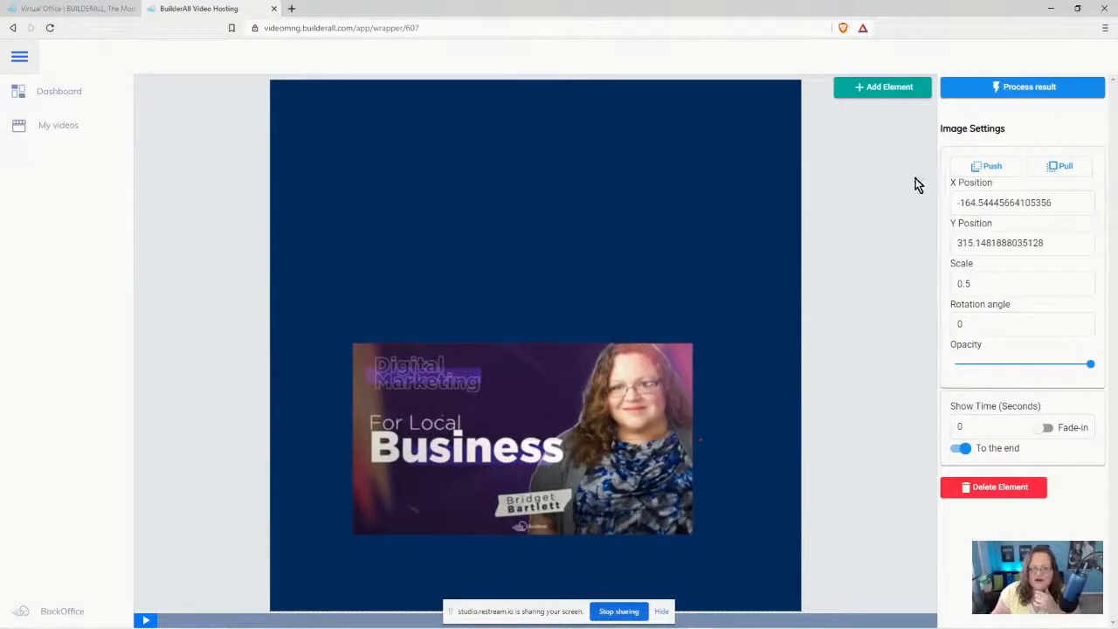
Add a text element to the canvas and select it to show its text settings
click(901, 88)
click(861, 145)
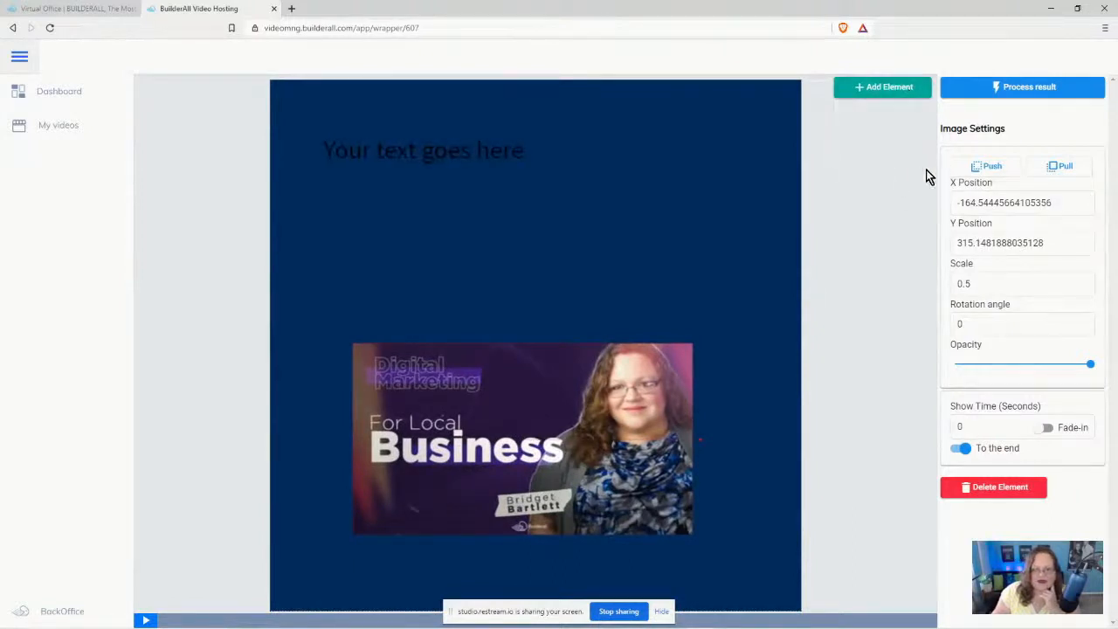
click(516, 155)
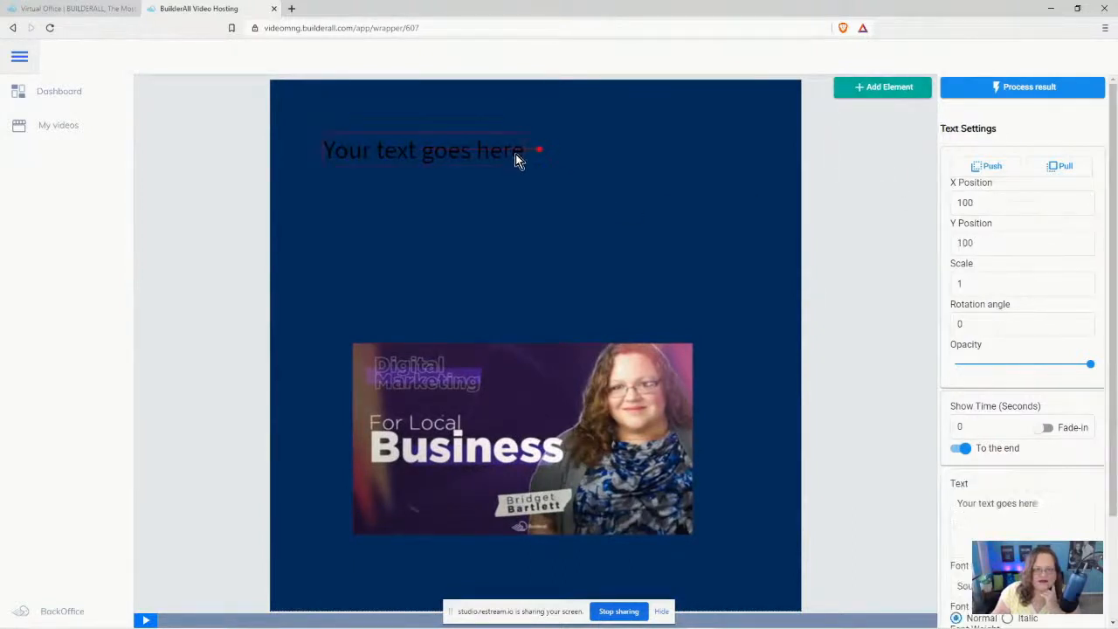
Replace the placeholder wording of the canvas text element with "This is awesome!"
click(1014, 505)
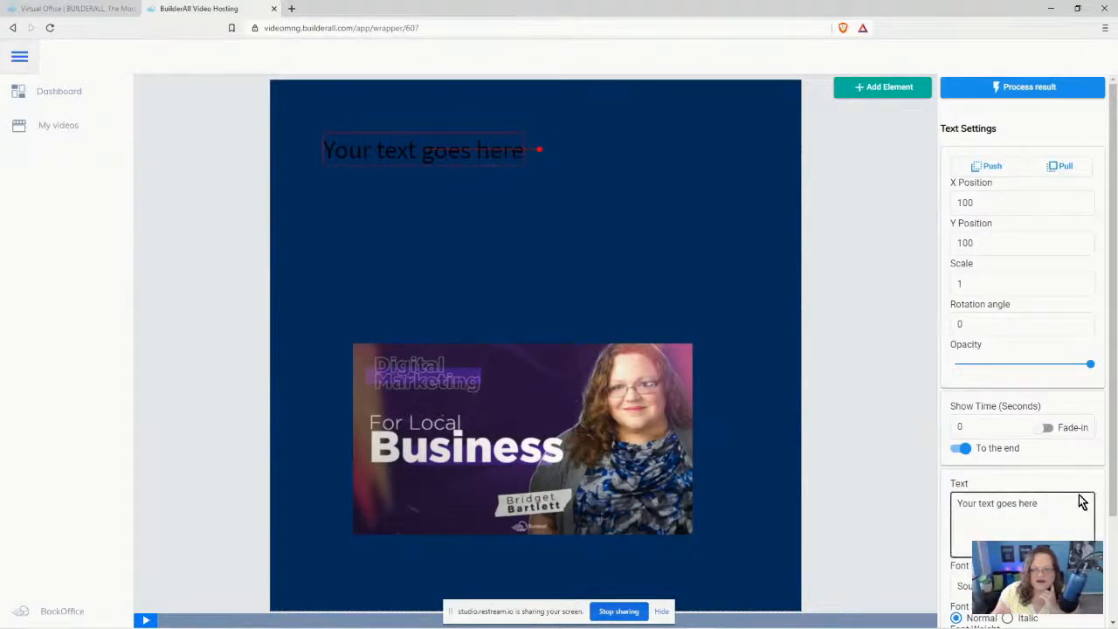
scroll(1078, 499, down, 3)
click(1051, 372)
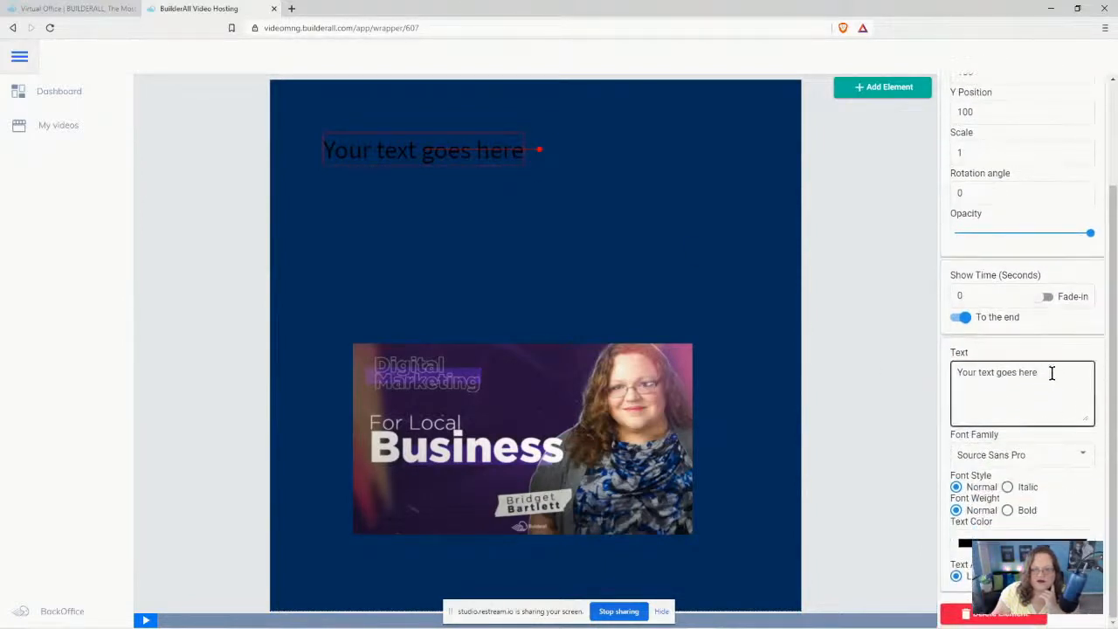
click(965, 289)
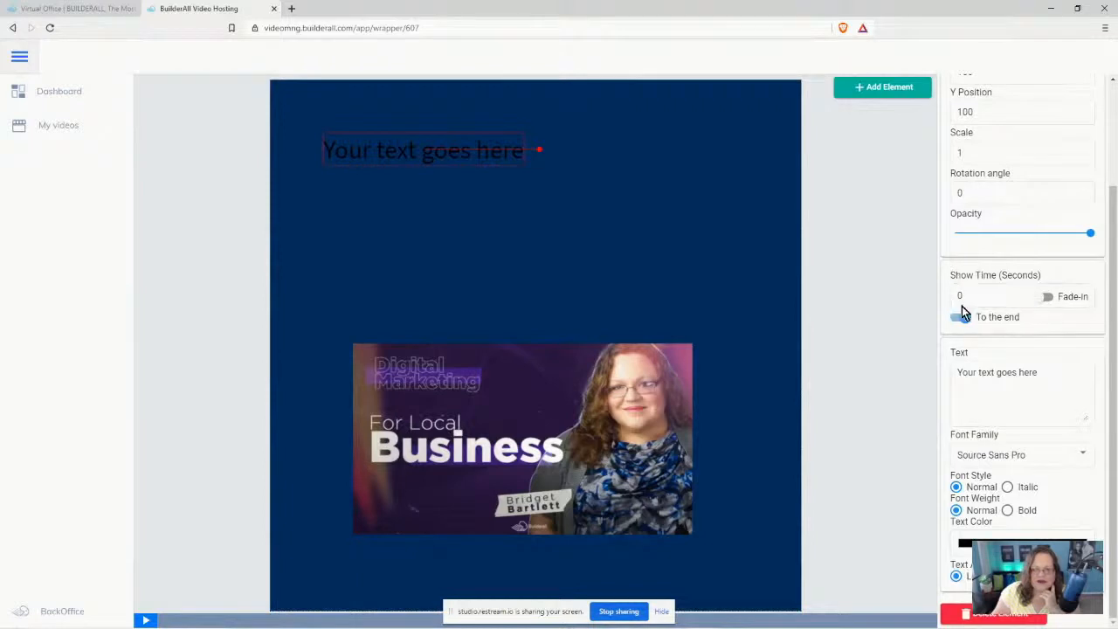
click(1046, 298)
drag(1062, 370, 943, 382)
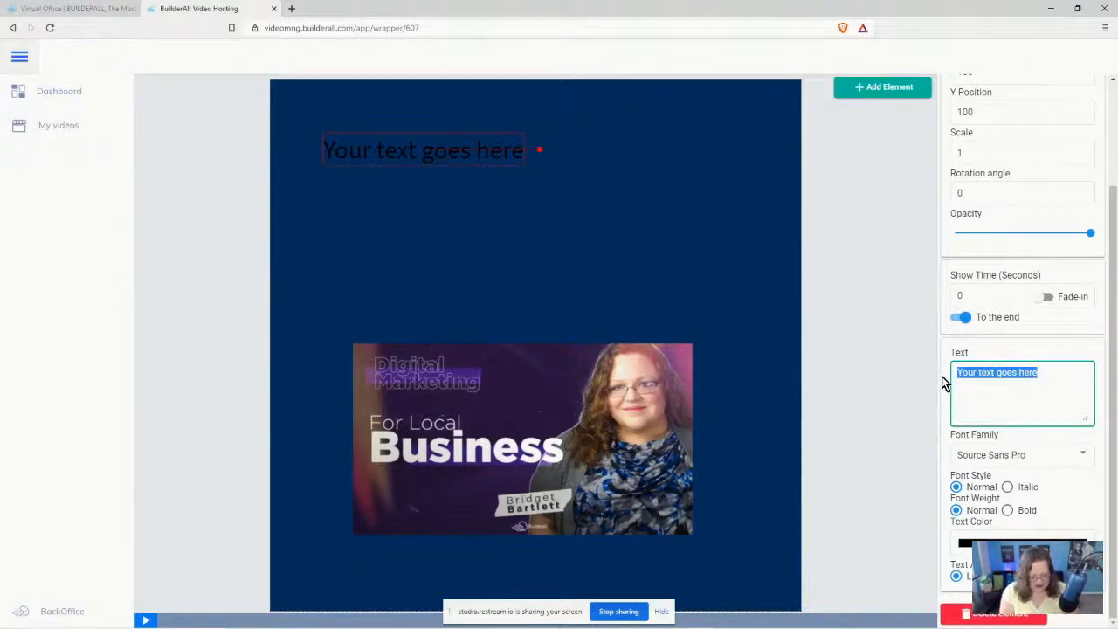
text(Th)
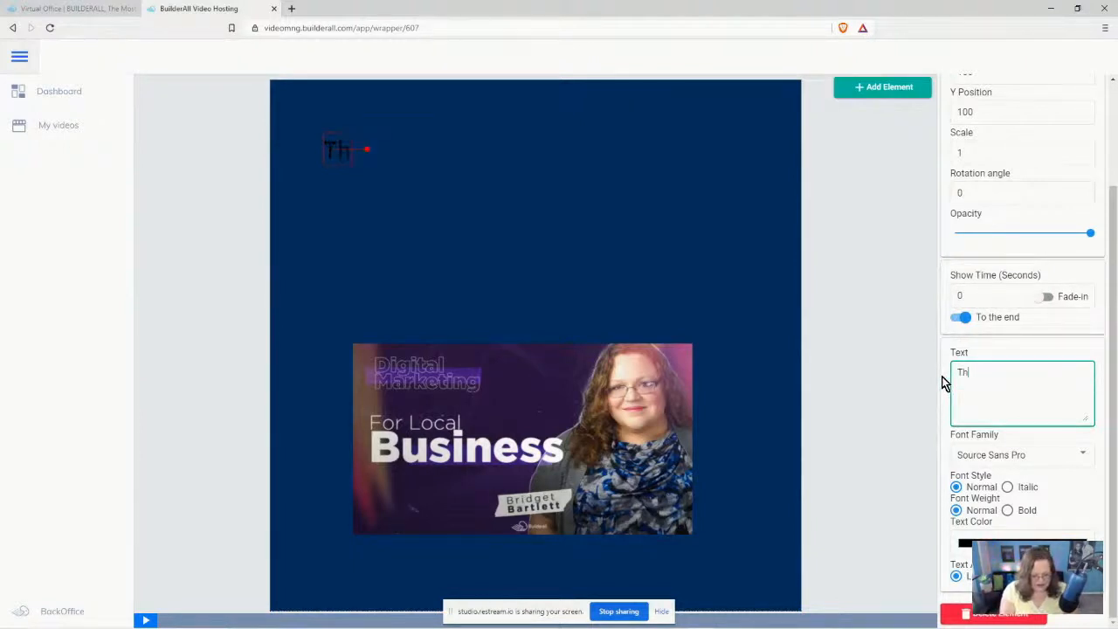
text(is is awesdome)
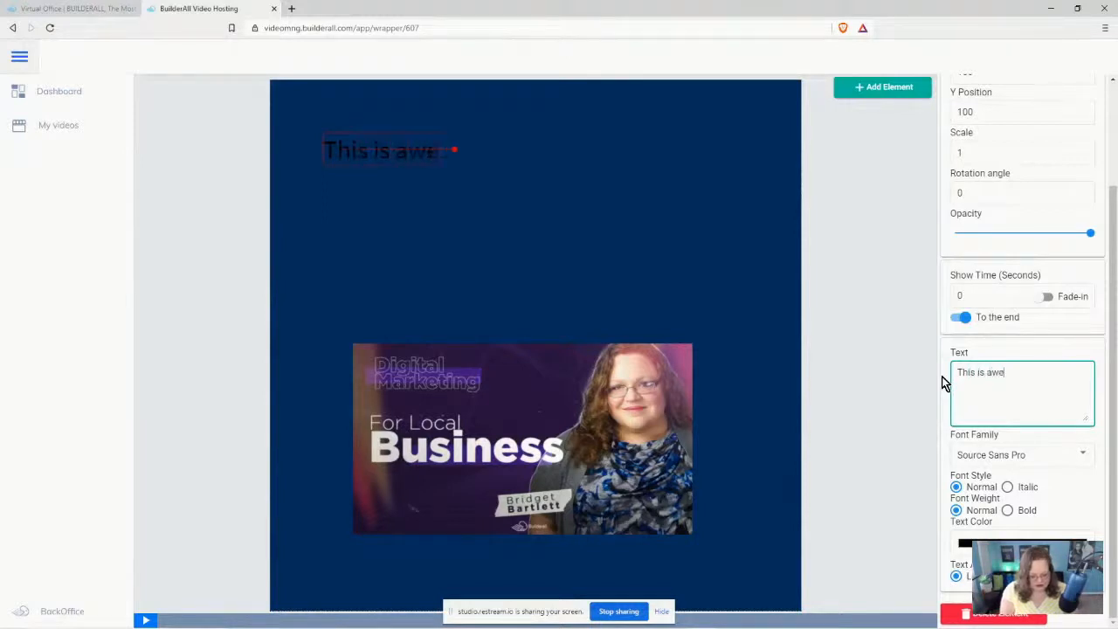
key(BackSpace)
key(BackSpace)
key(BackSpace)
key(BackSpace)
text(ome!)
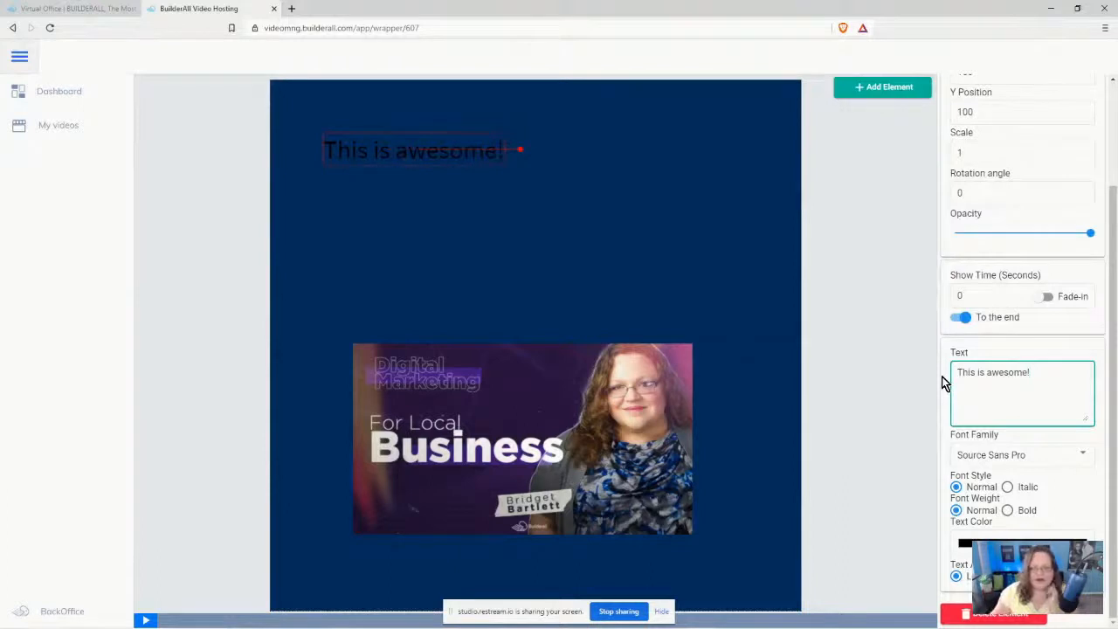
Set the text element's font family to Share and its font style to italic
click(1050, 458)
click(1049, 457)
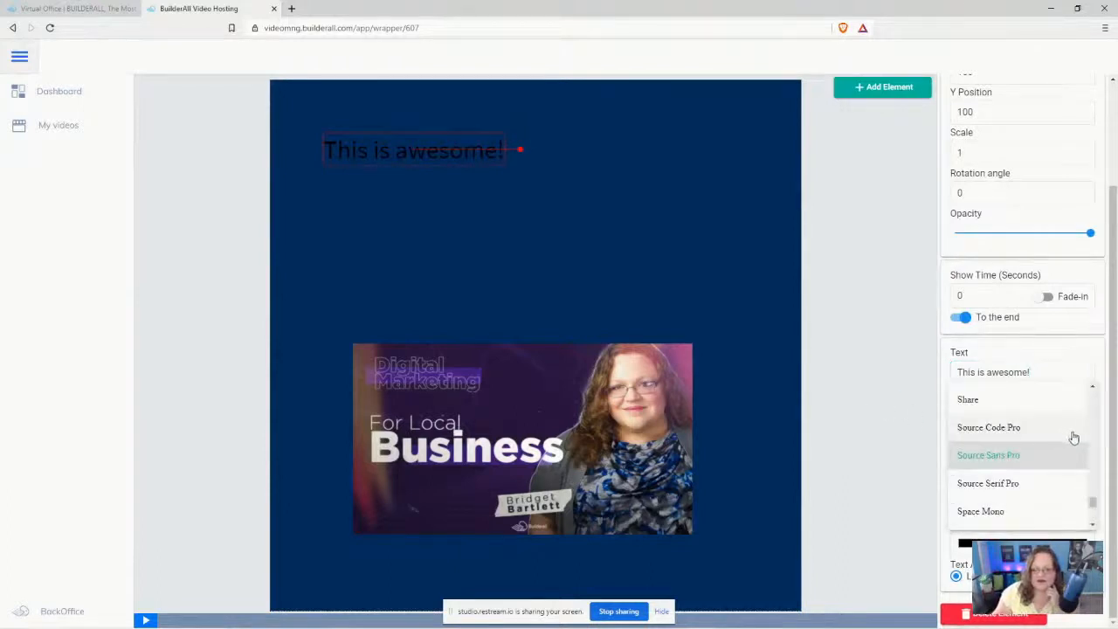
click(1004, 396)
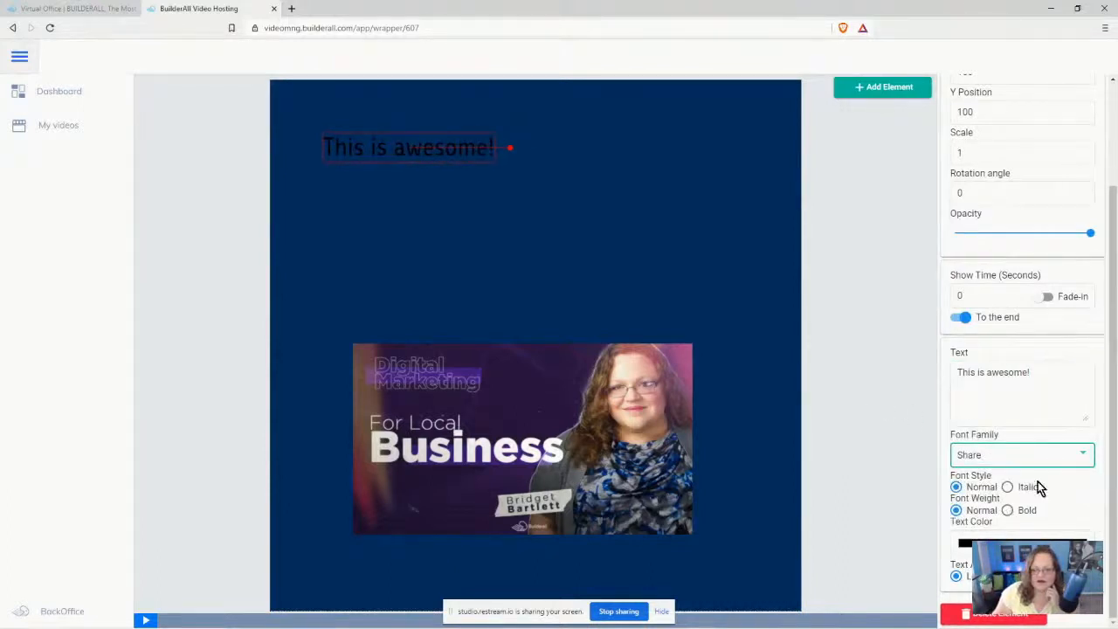
click(1008, 488)
Change the text element's color to bright red, RGB 255, 5, 5
click(1013, 540)
drag(1056, 437, 1091, 394)
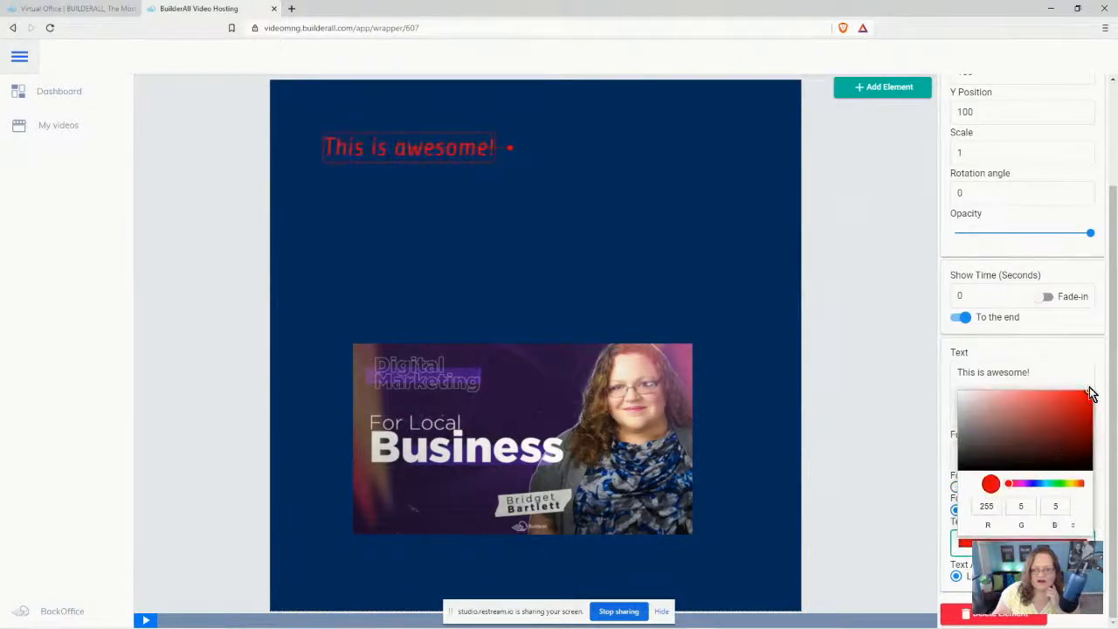
click(1098, 535)
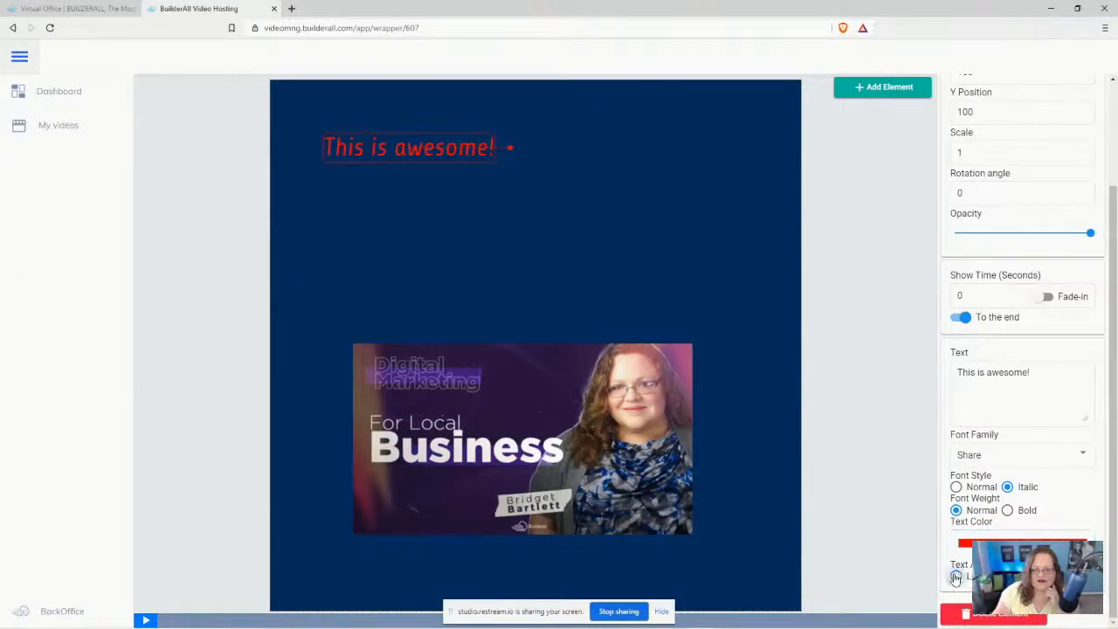
scroll(1020, 315, up, 2)
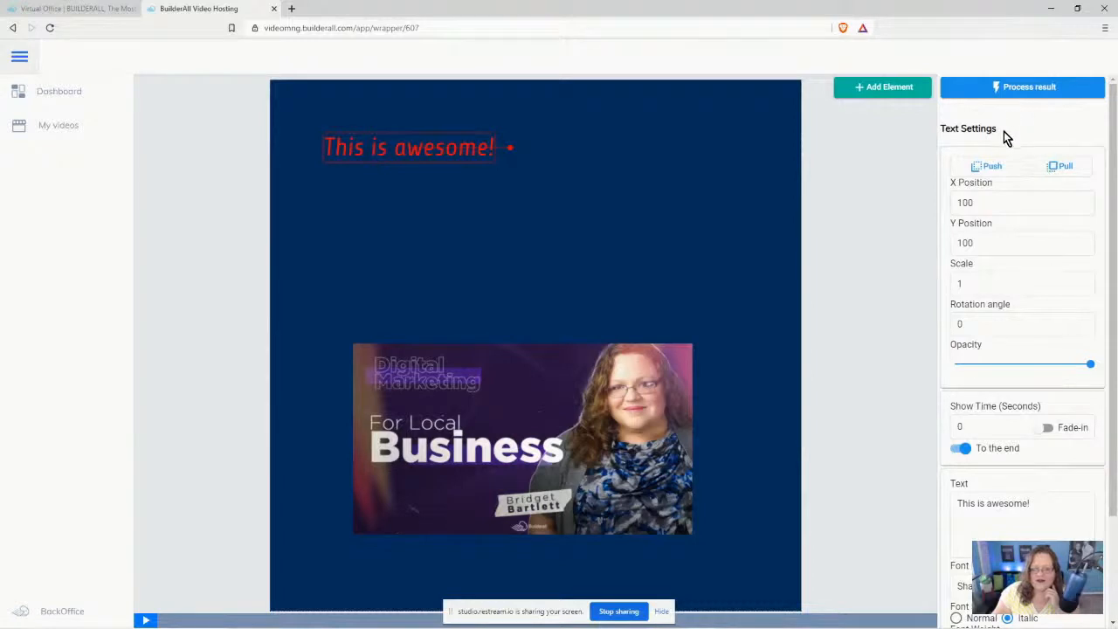
scroll(1080, 515, down, 2)
click(1079, 540)
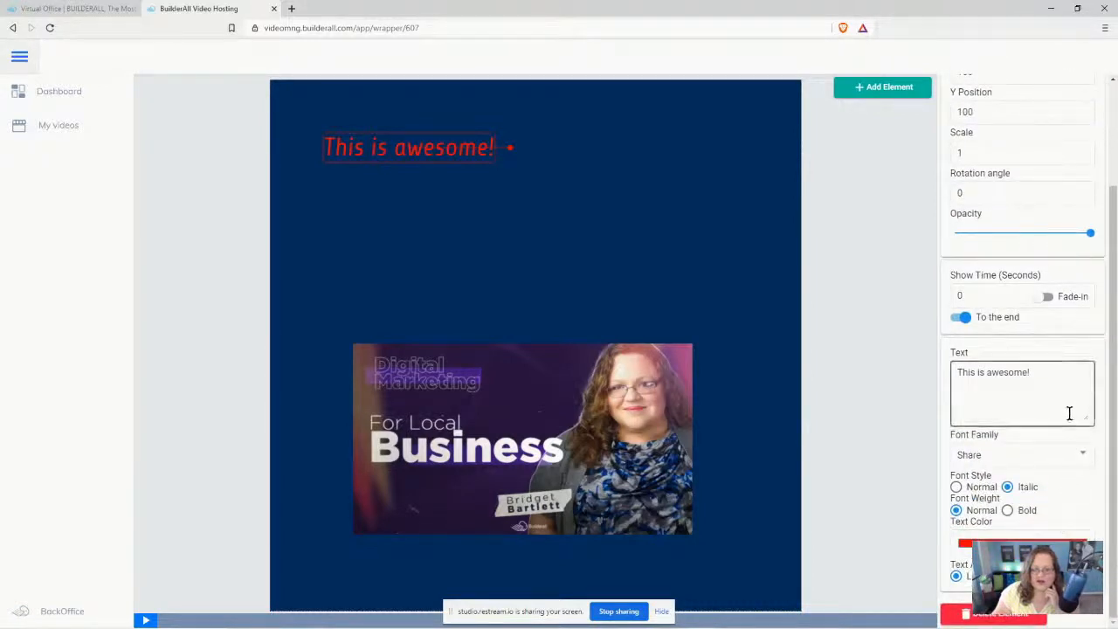
Move the Digital Marketing image up to about X -203 and Y 209, and start processing the wrapped video
scroll(1069, 418, up, 2)
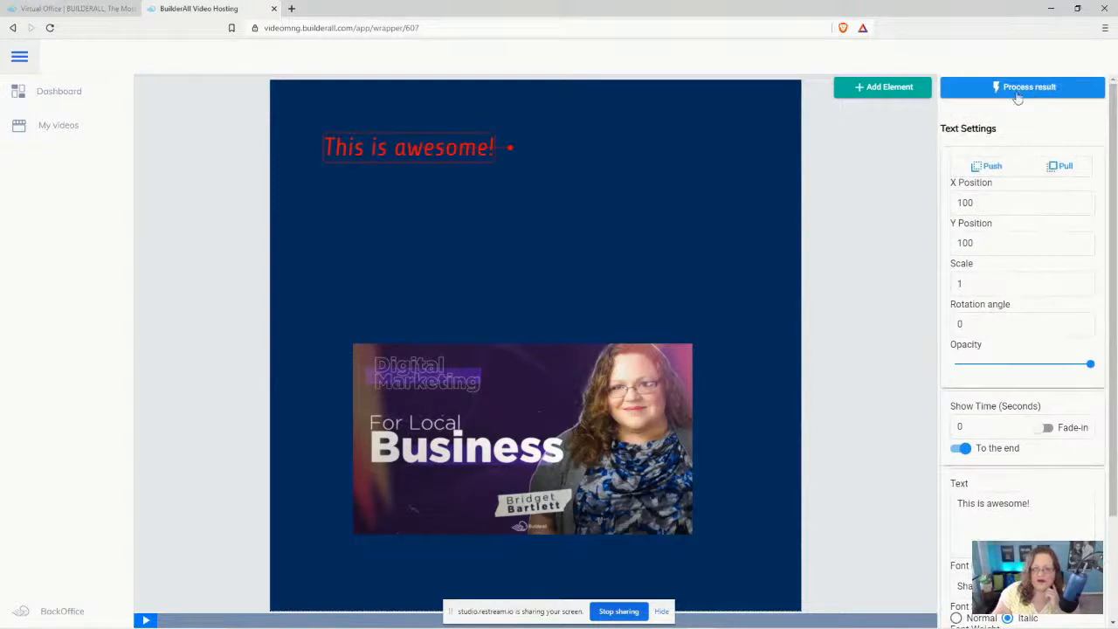
drag(558, 416, 568, 367)
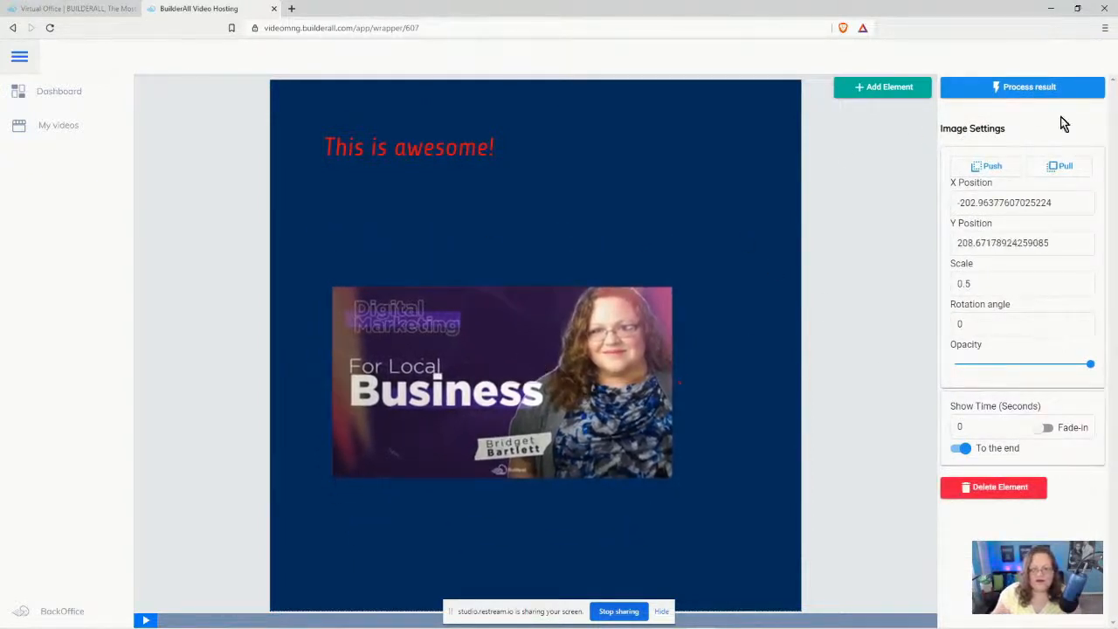
click(1022, 90)
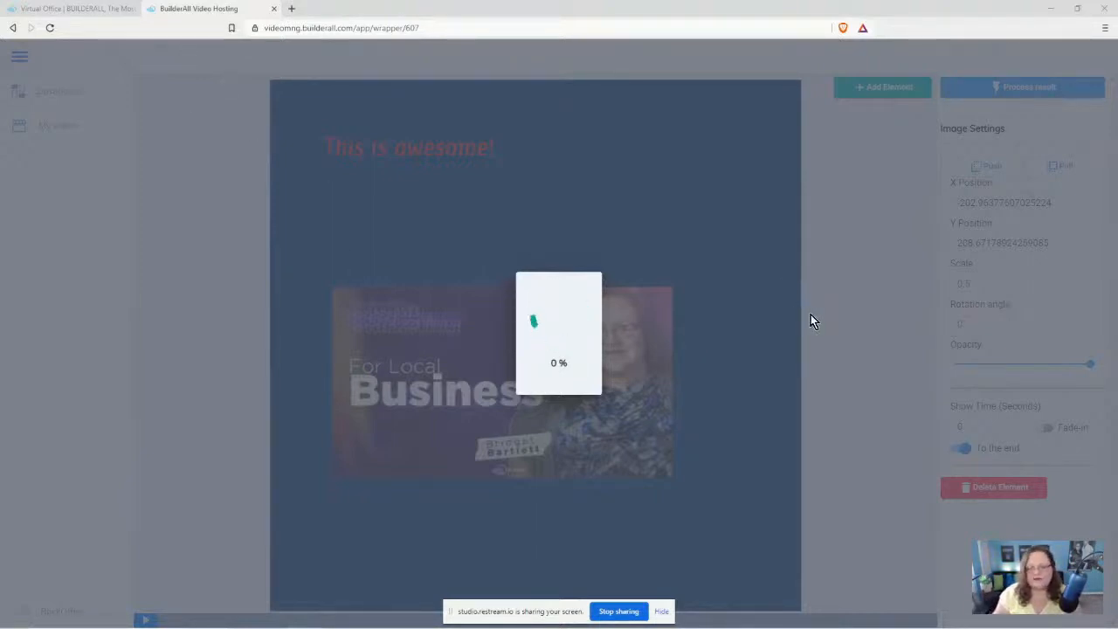
Return to the Launch Your Online Course folder's lesson list and review the actions available for the Lesson 1 video
click(13, 28)
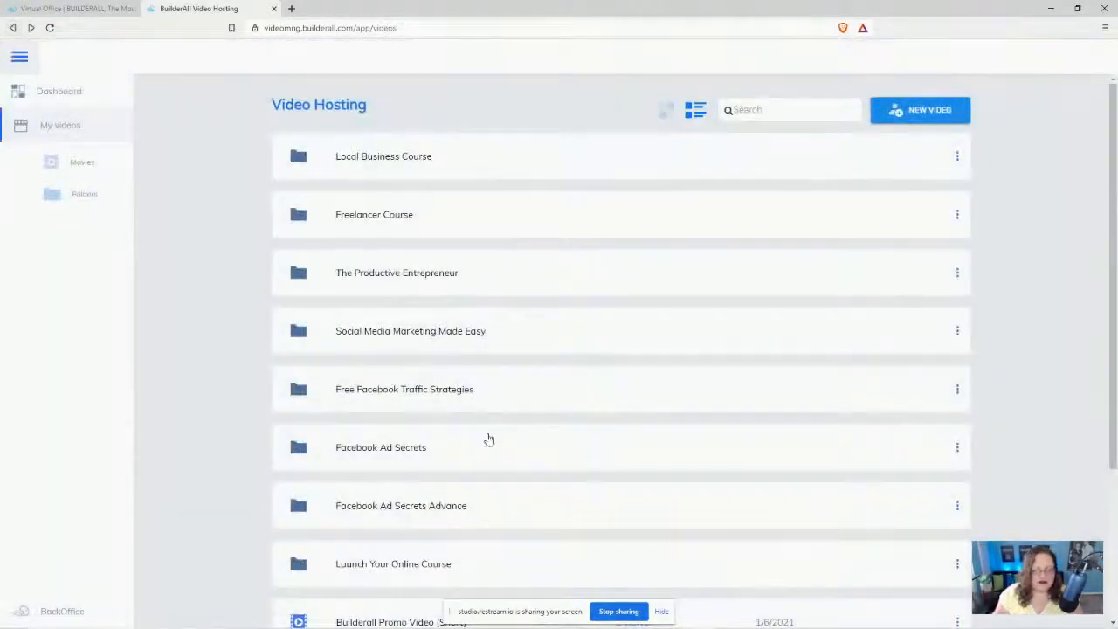
scroll(426, 410, down, 3)
scroll(844, 335, down, 7)
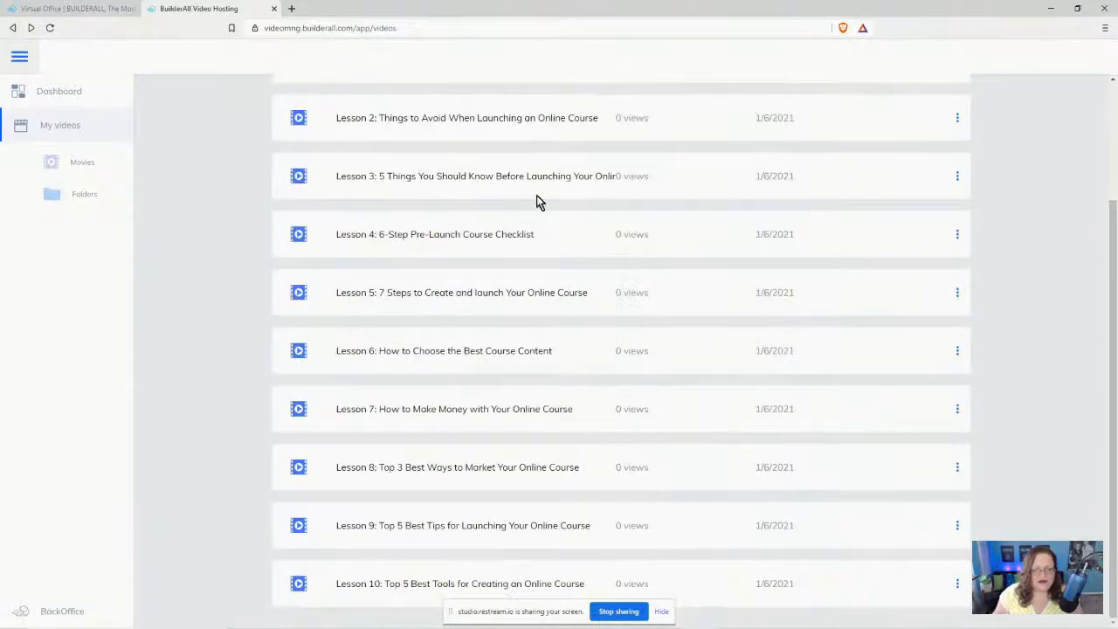
scroll(970, 210, up, 2)
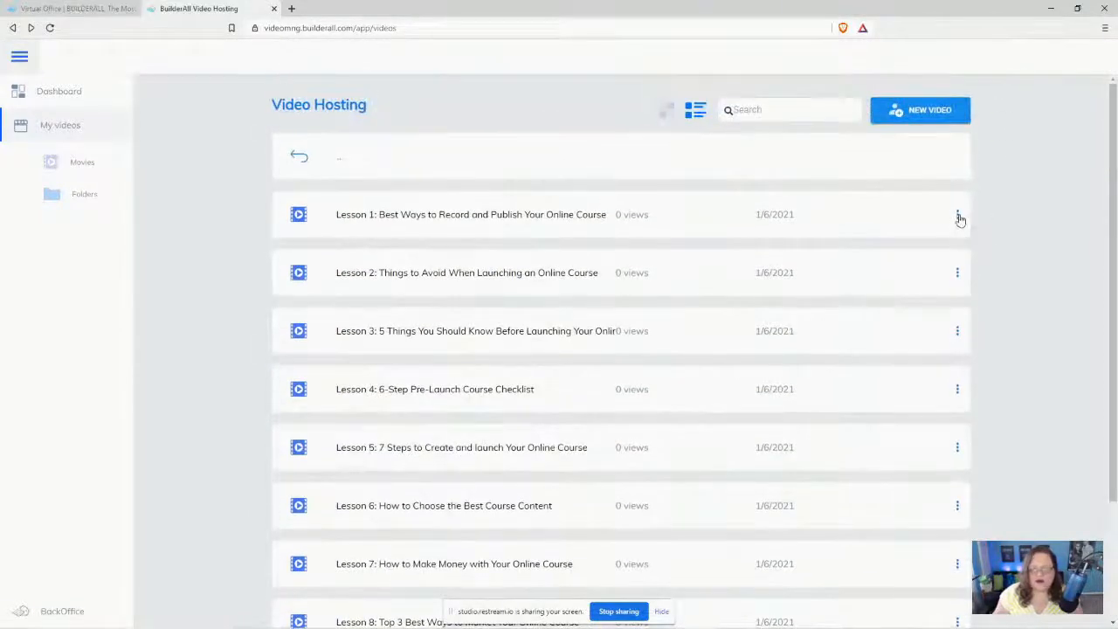
click(958, 216)
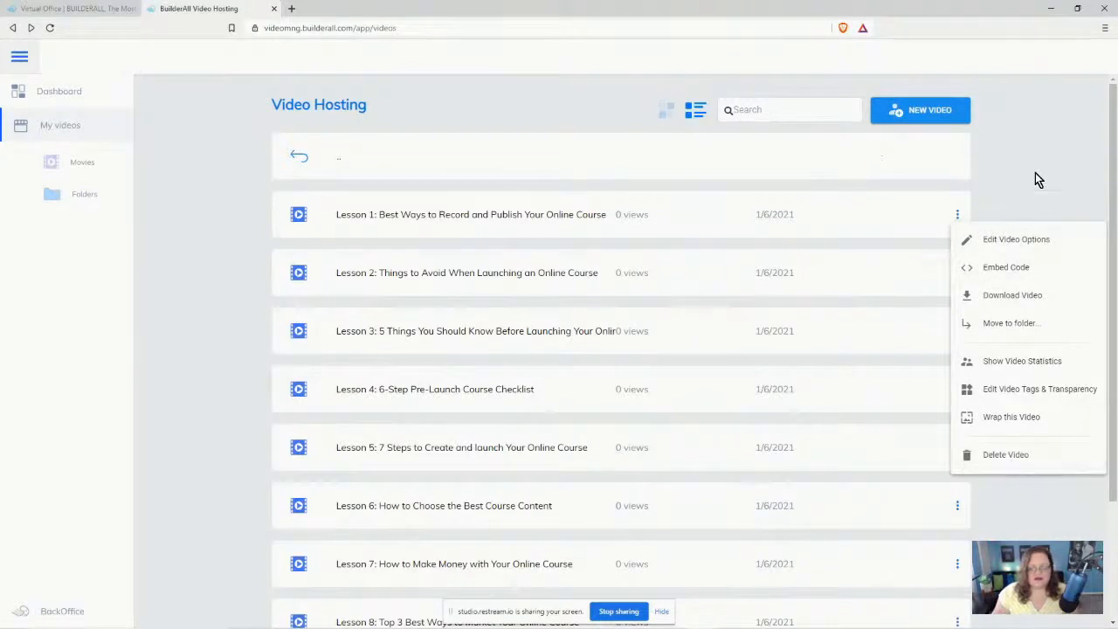
click(1028, 148)
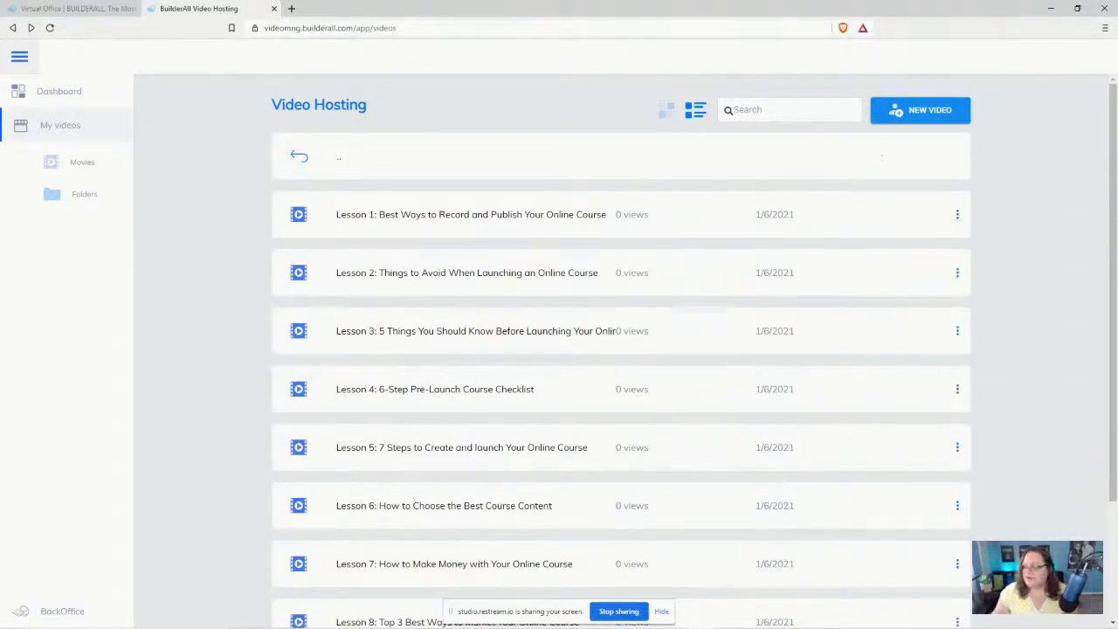